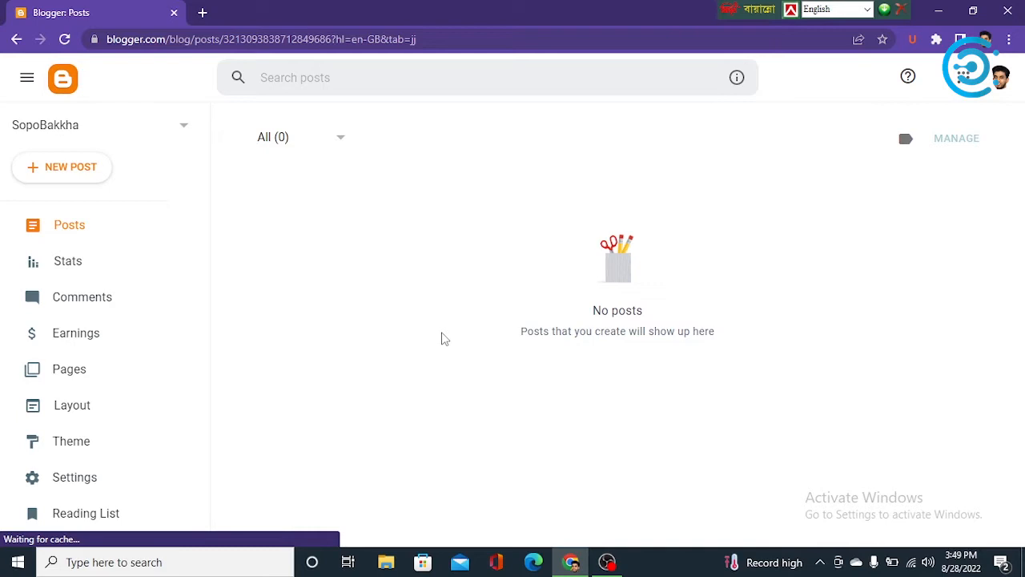
View the live SopoBakkha blog, return to the Blogger theme page and close the blog.
scroll(80, 496, down, 2)
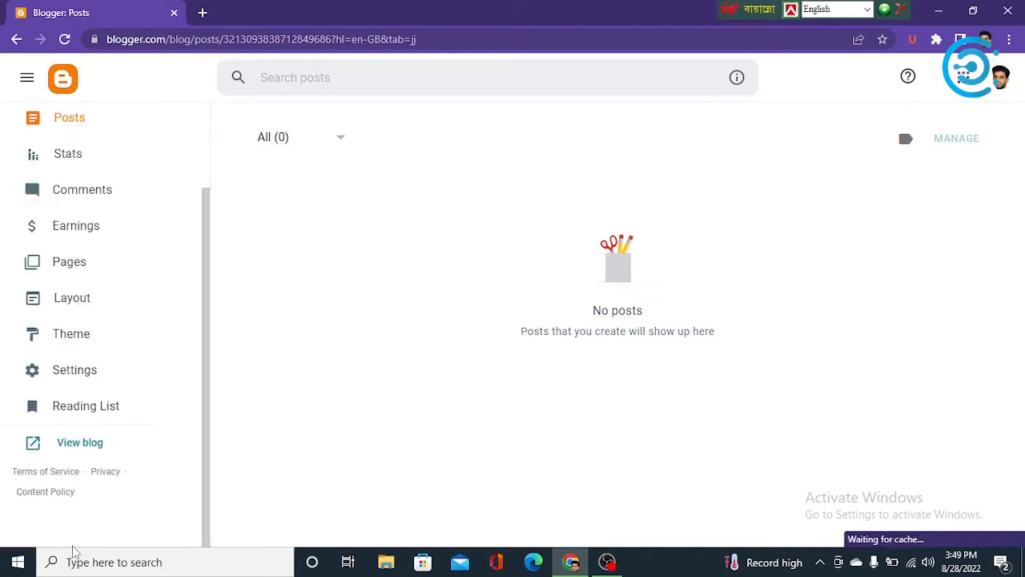
click(76, 443)
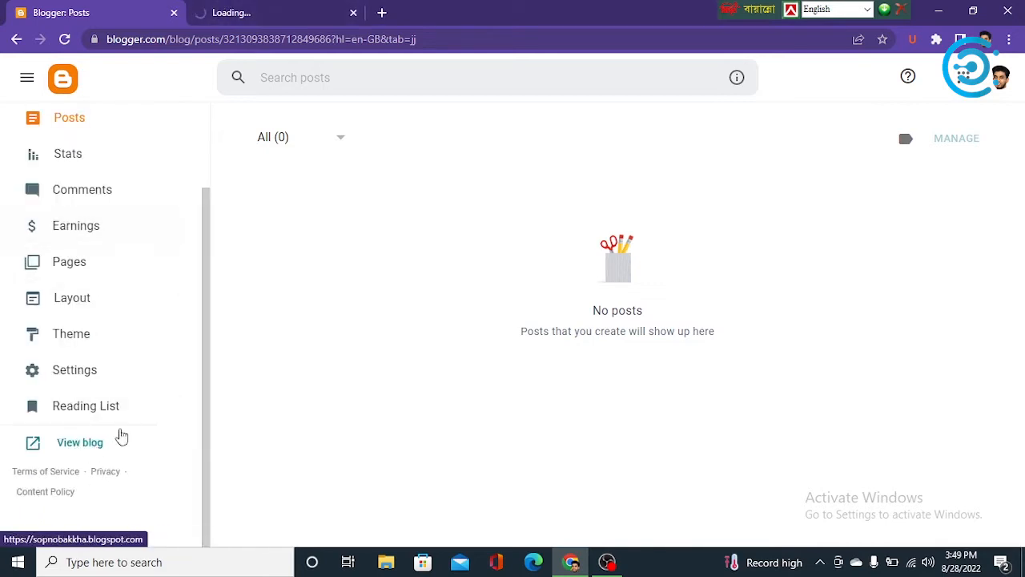
click(259, 10)
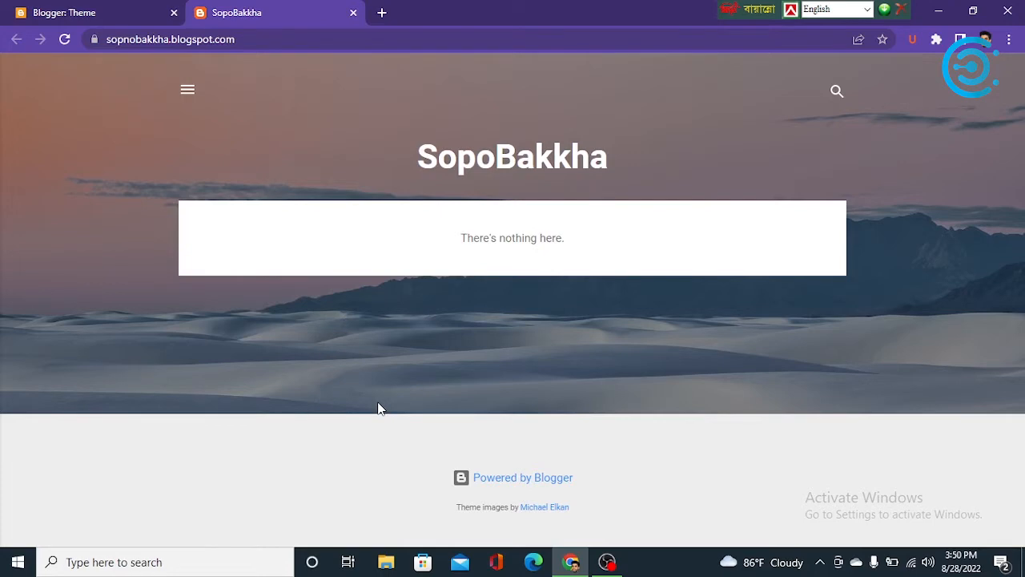
click(50, 8)
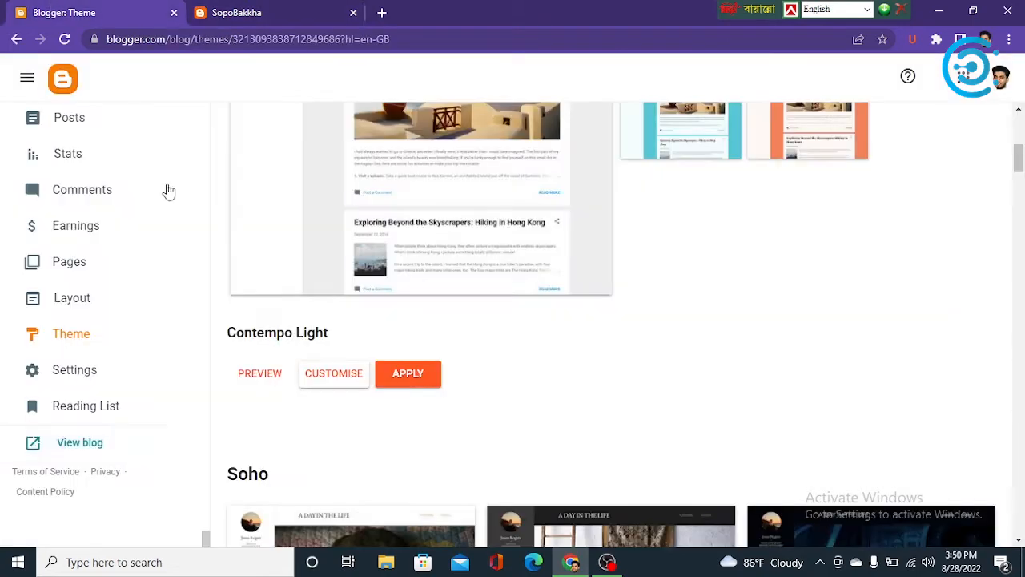
click(353, 13)
Search the web for "templateify blogger template" in a new tab and open the Templateify site.
click(202, 12)
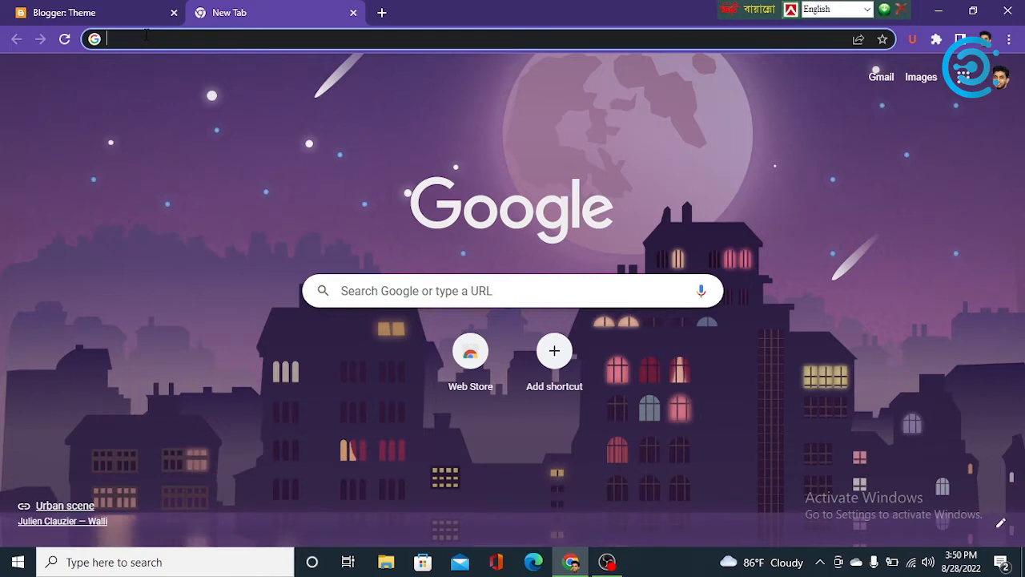
text(te)
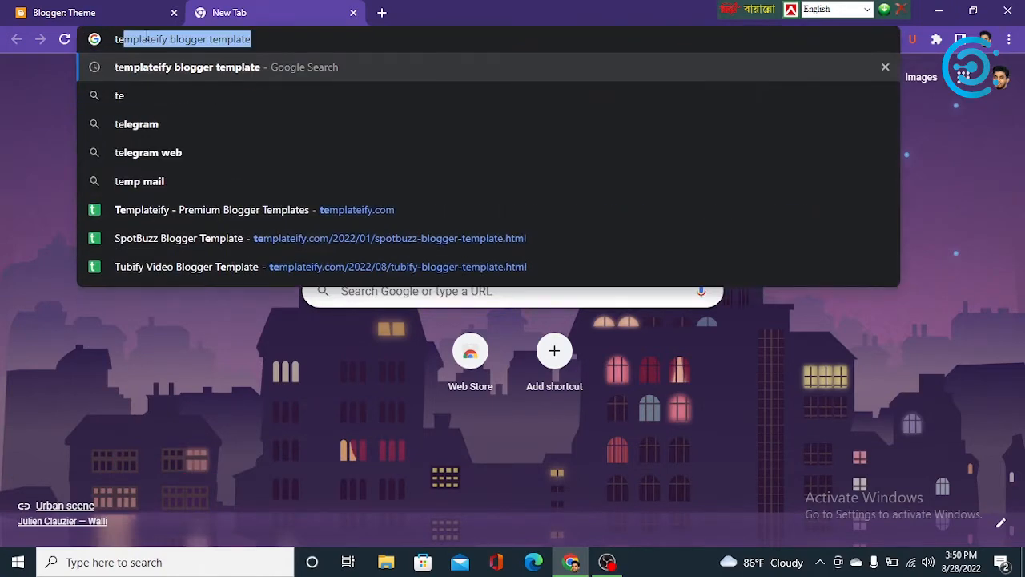
key(Right)
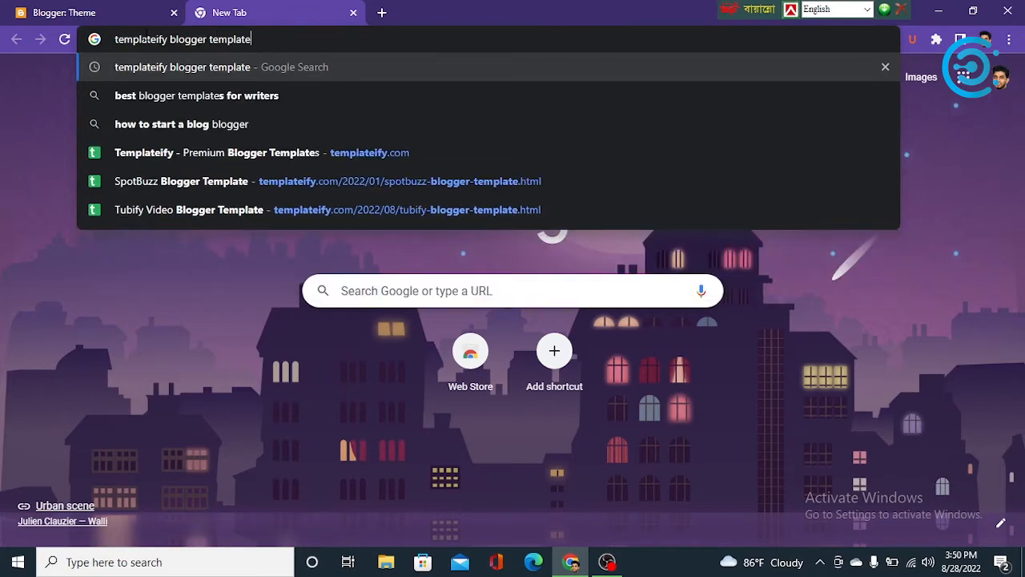
key(Return)
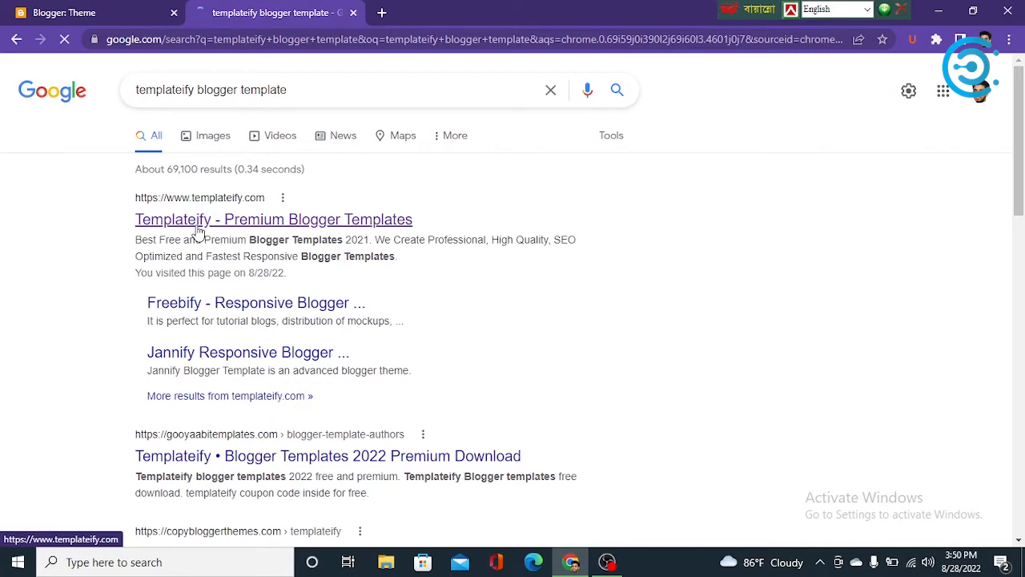
click(199, 221)
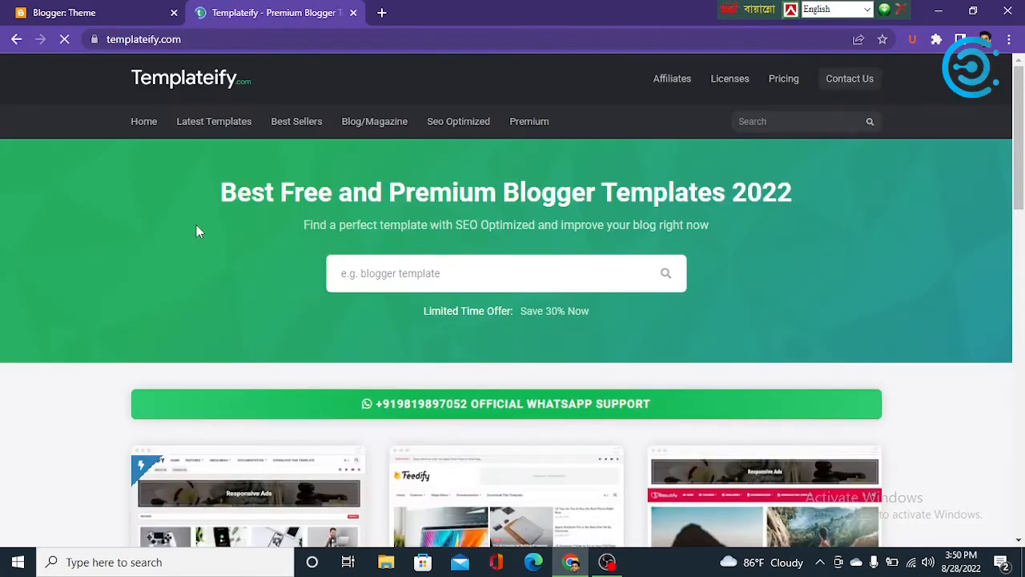
Browse the Templateify templates down to the 2022 best sellers and open the Newspeed template's page.
scroll(458, 352, down, 3)
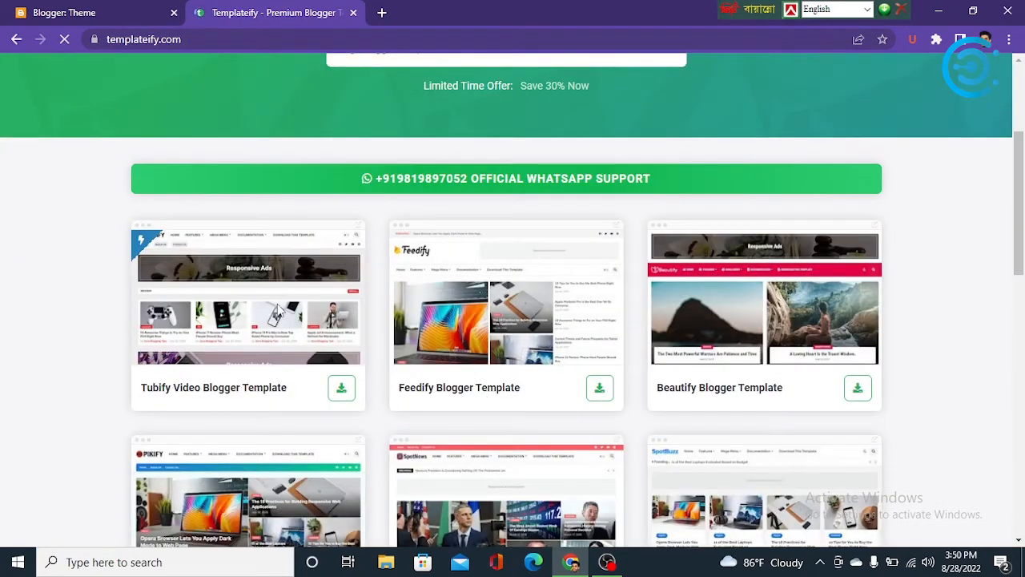
scroll(479, 418, down, 3)
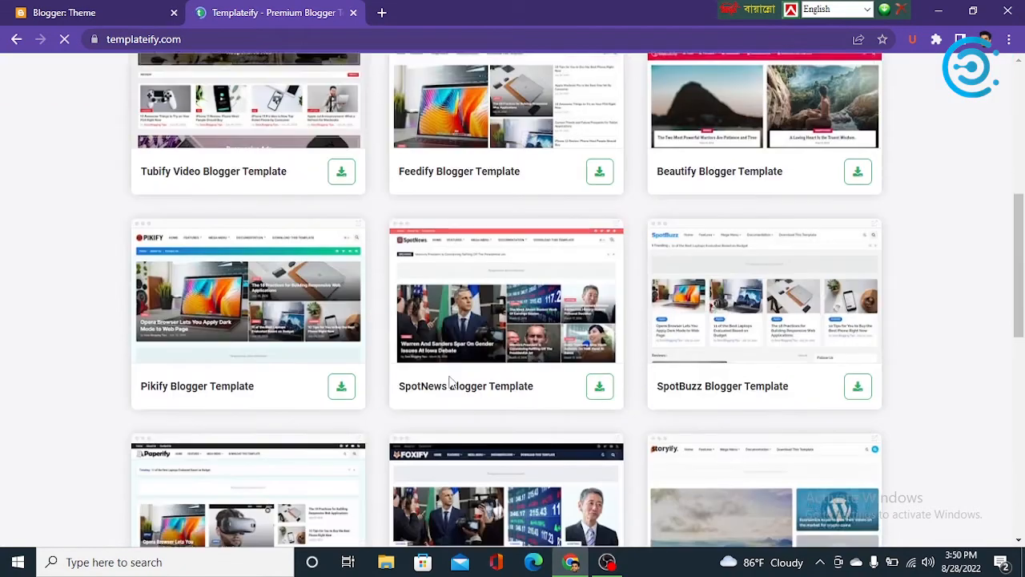
scroll(574, 400, down, 3)
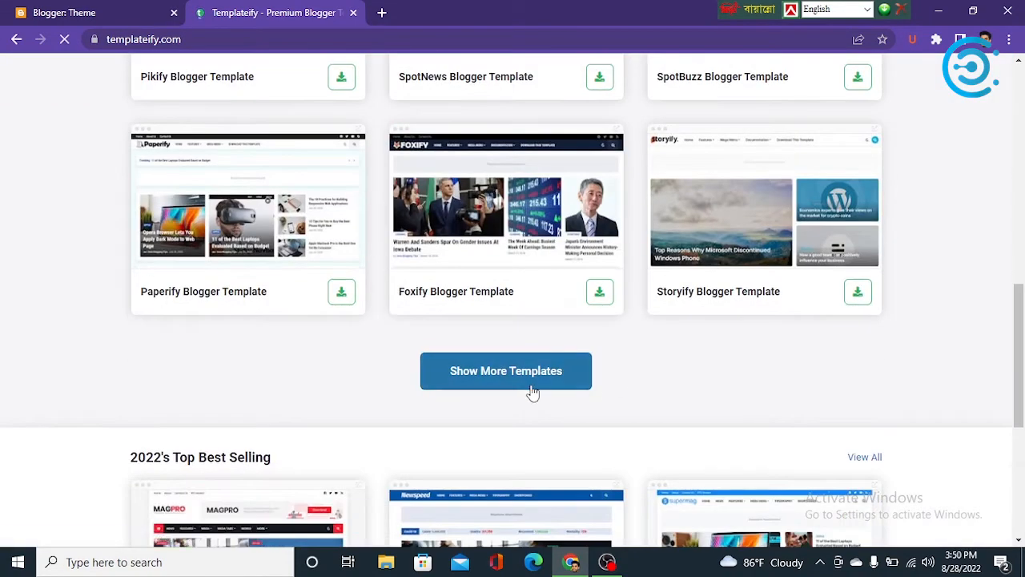
scroll(472, 398, down, 2)
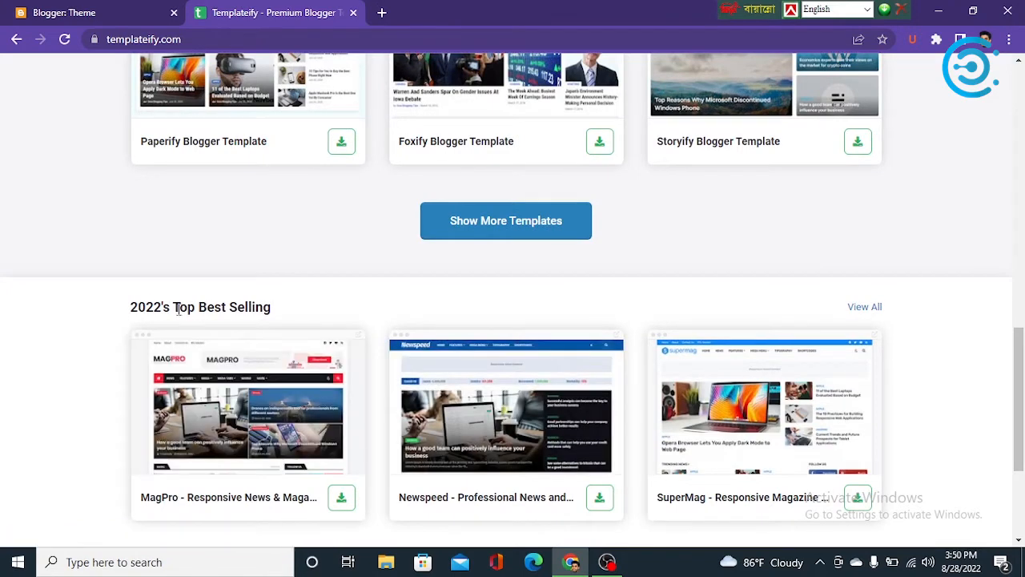
scroll(399, 349, down, 2)
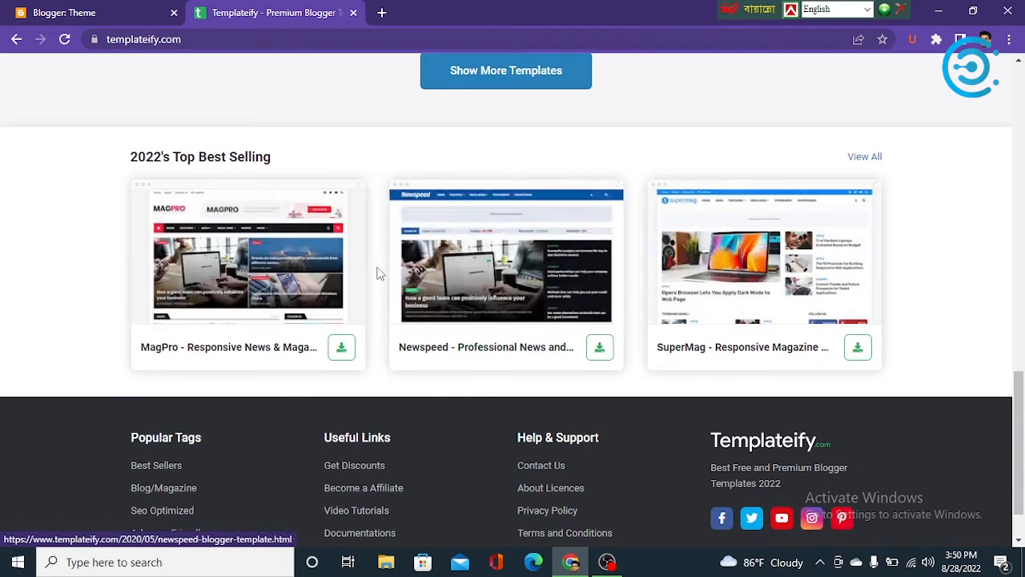
click(515, 267)
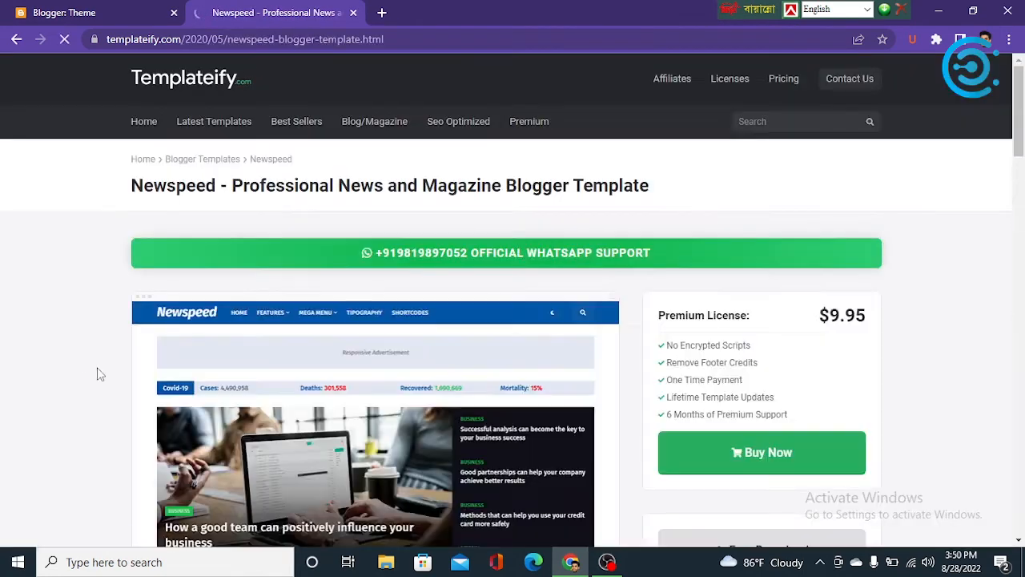
Open the Newspeed template's live preview and look through its homepage sections.
scroll(332, 411, down, 1)
scroll(332, 411, down, 4)
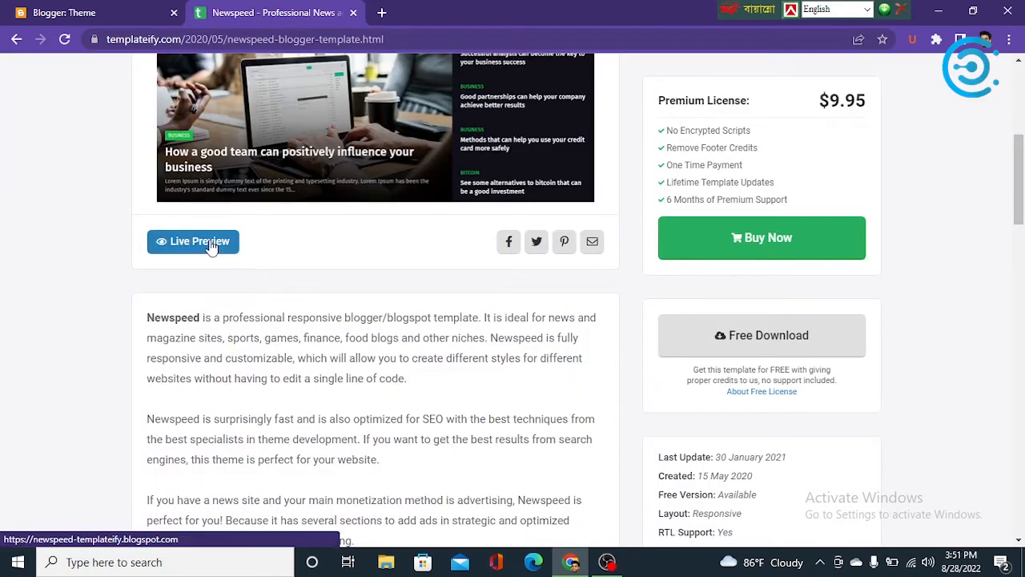
click(211, 246)
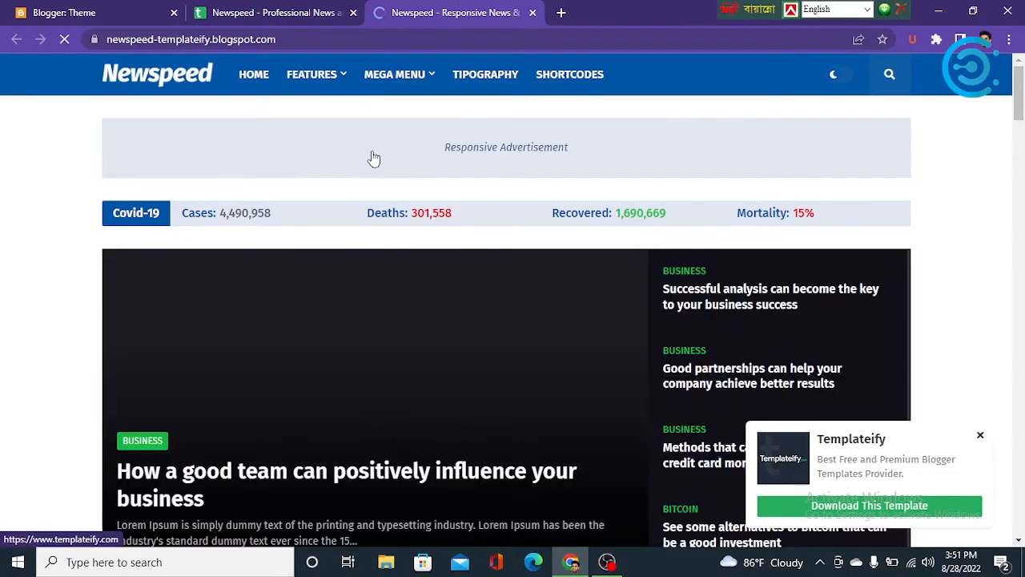
scroll(432, 377, down, 5)
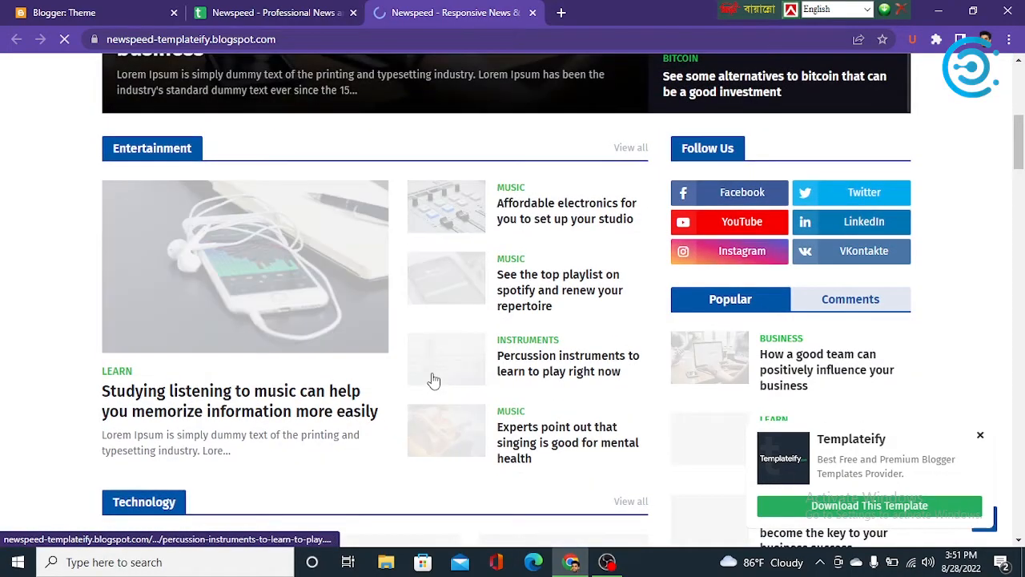
scroll(432, 377, up, 5)
scroll(433, 380, down, 15)
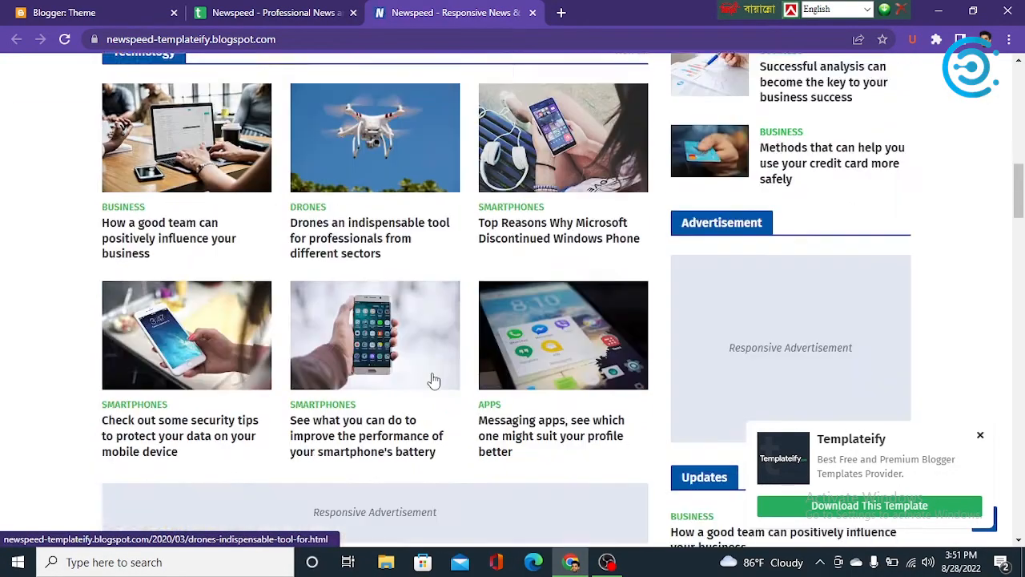
scroll(433, 378, down, 15)
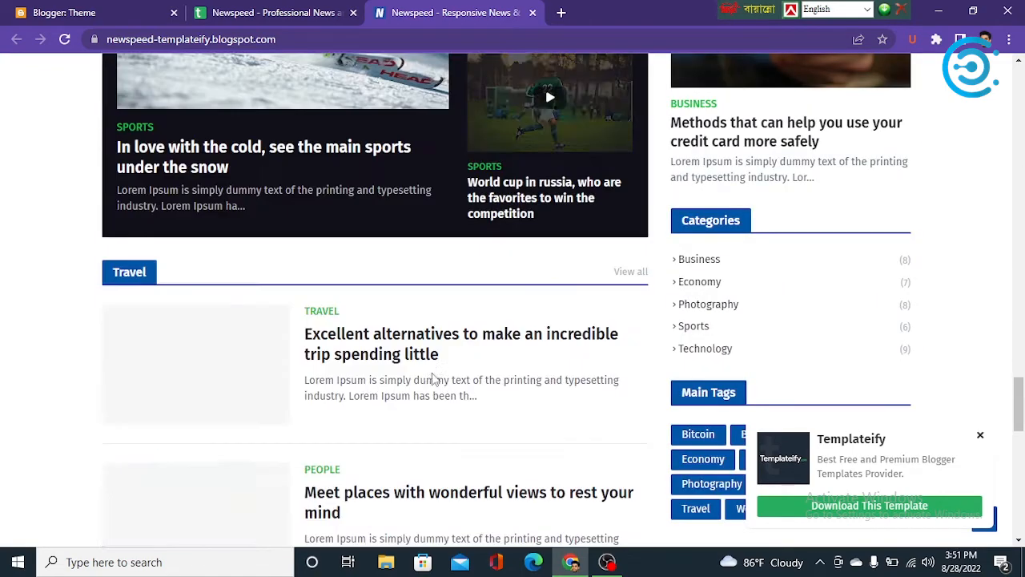
Go back from the Newspeed page to the Templateify template list and close the live preview.
click(276, 8)
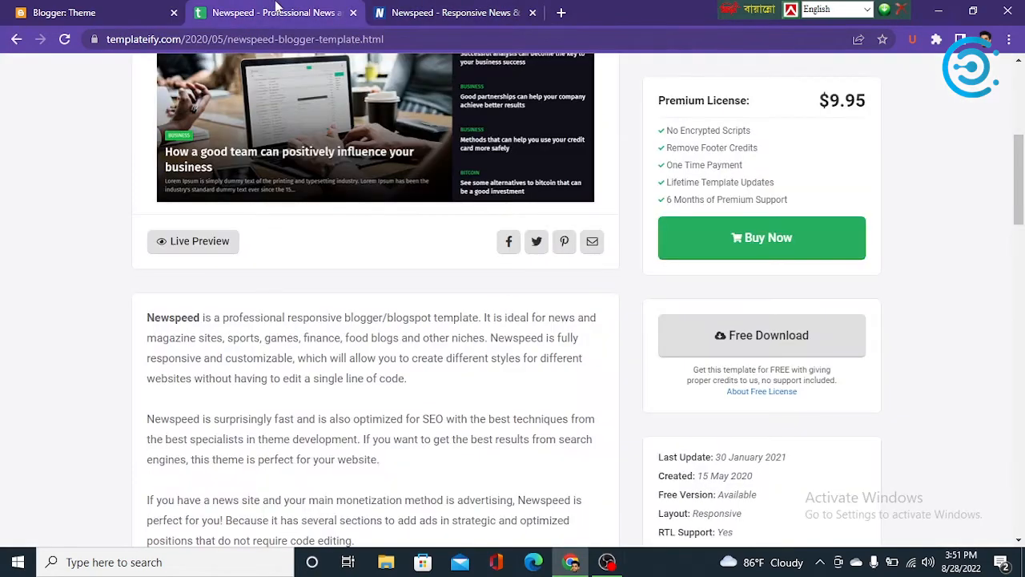
scroll(491, 278, up, 3)
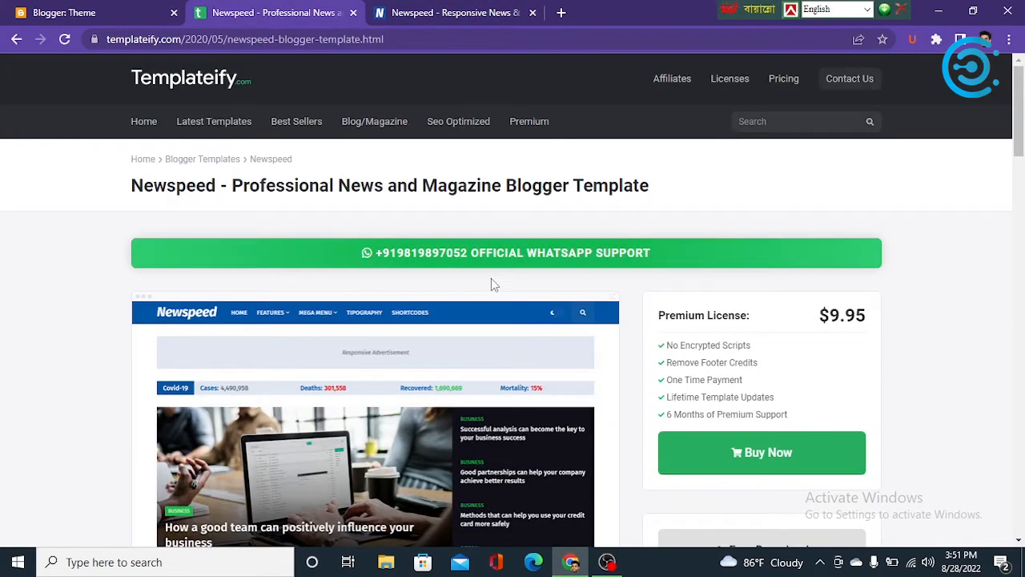
click(14, 40)
click(532, 12)
scroll(529, 278, up, 2)
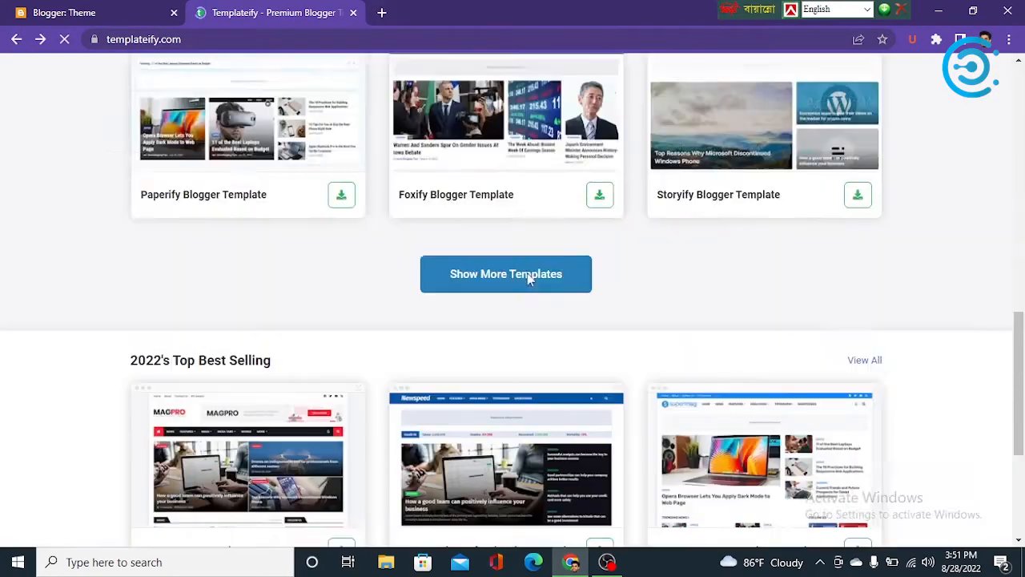
Open the SpotBuzz Blogger Template from the template list and download its free version.
scroll(528, 277, up, 5)
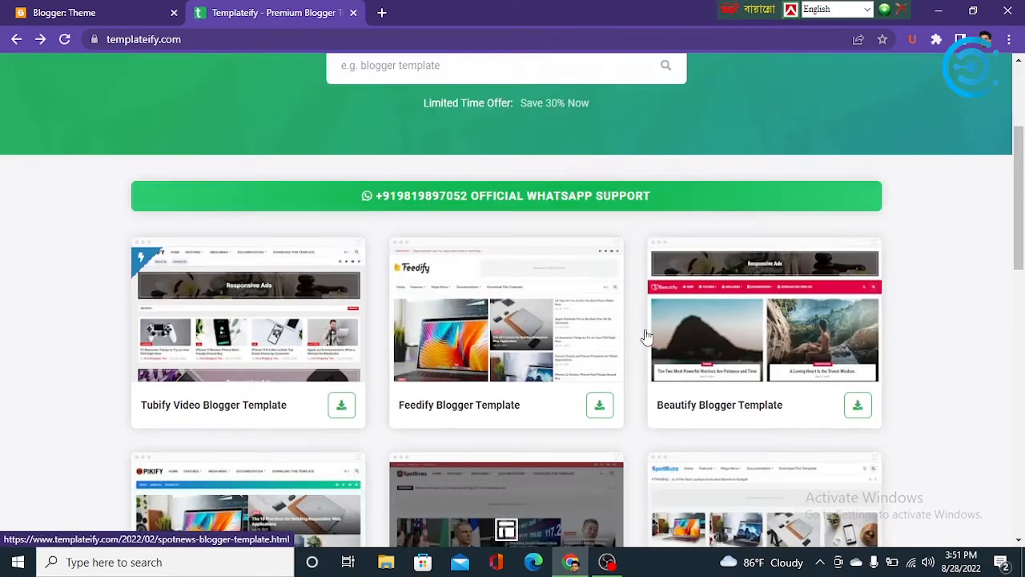
scroll(702, 277, down, 1)
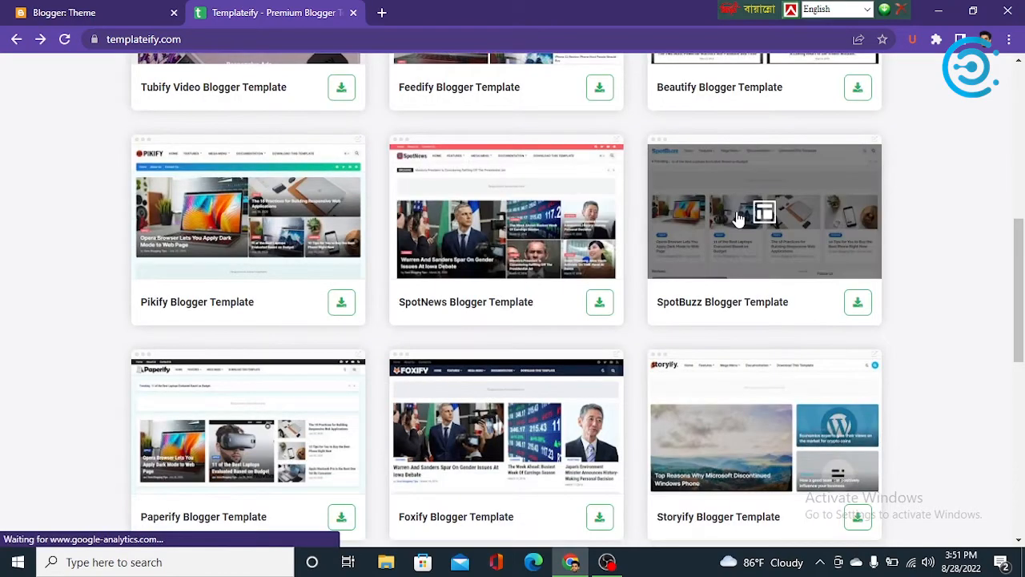
click(738, 218)
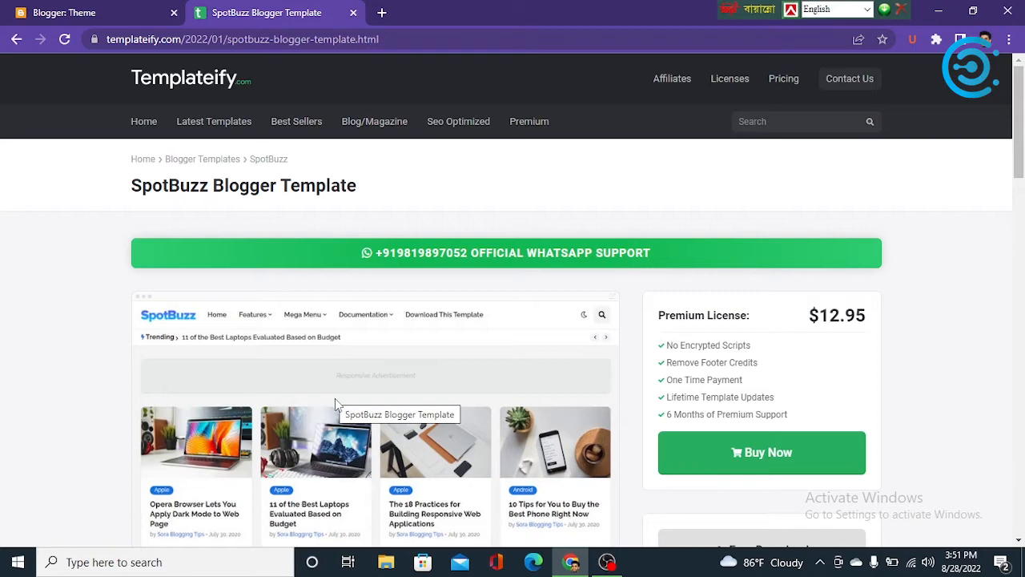
scroll(335, 398, down, 3)
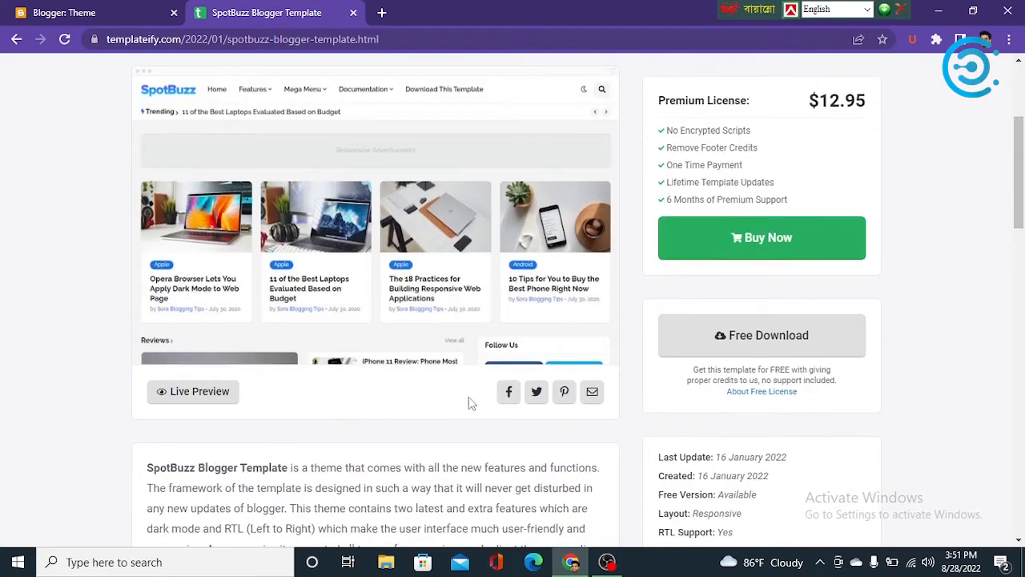
click(735, 351)
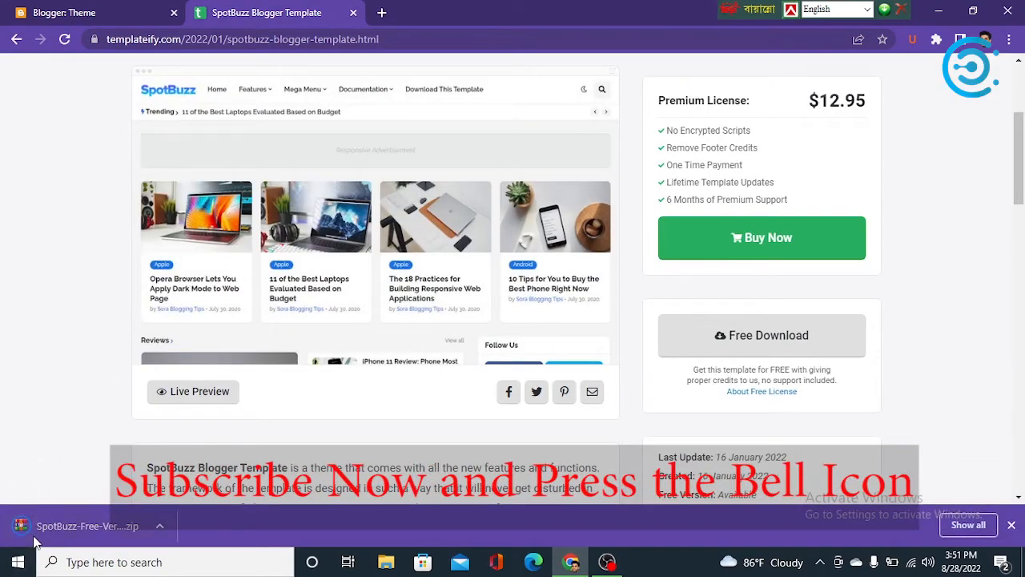
Create a new folder on the Windows desktop and name it sportbuzz.
click(939, 11)
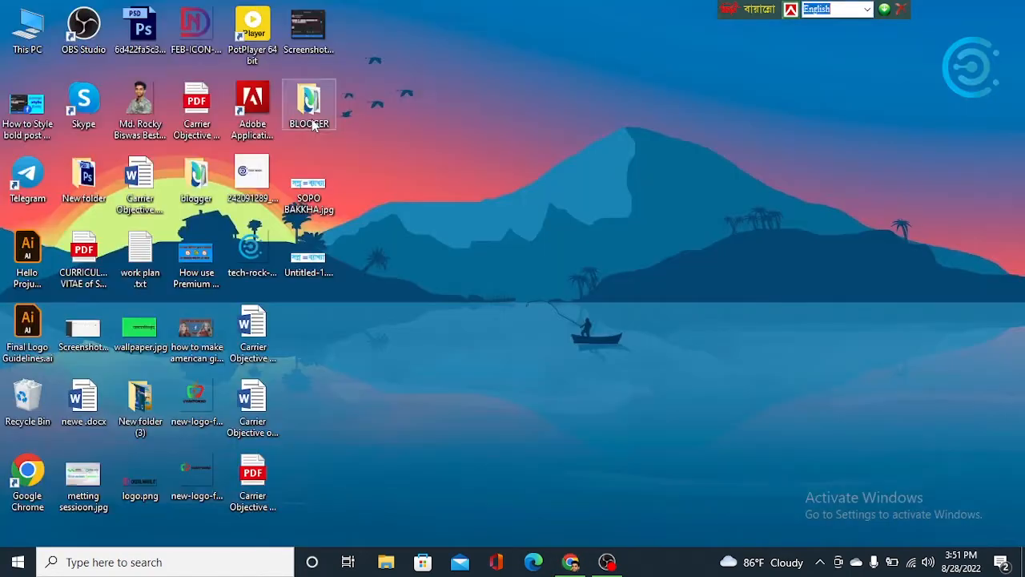
right_click(402, 220)
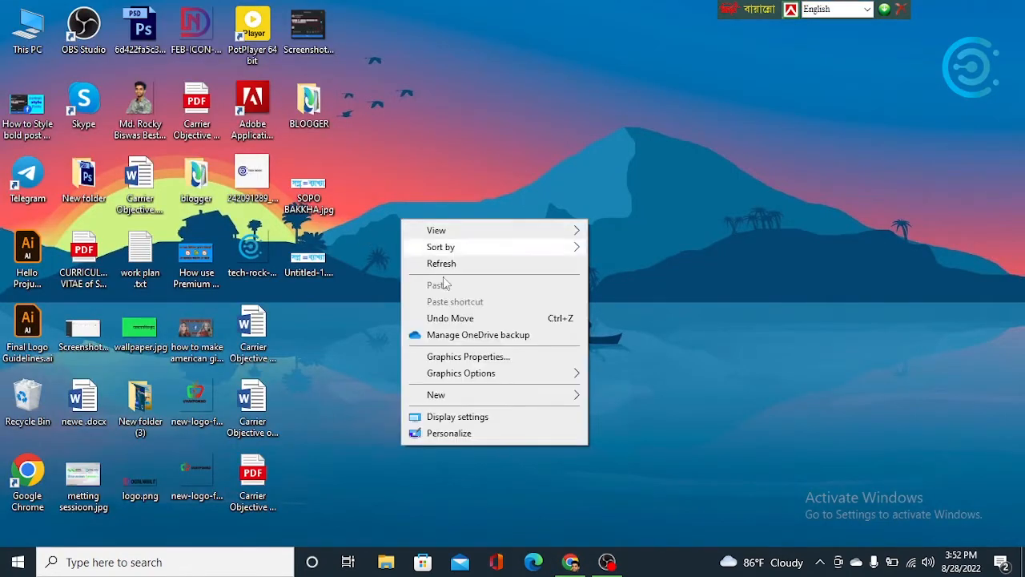
mouse_move(489, 395)
click(627, 396)
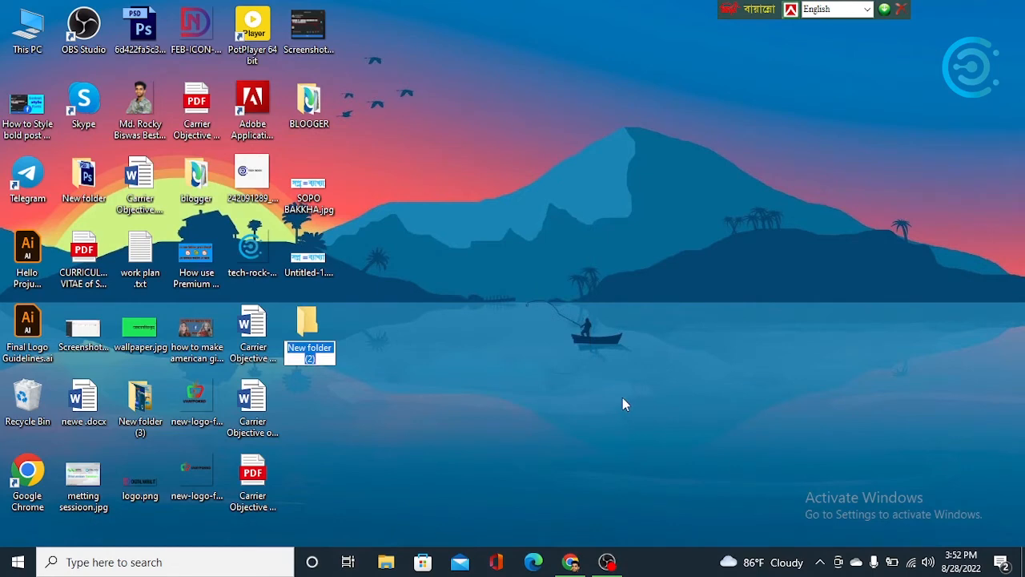
key(BackSpace)
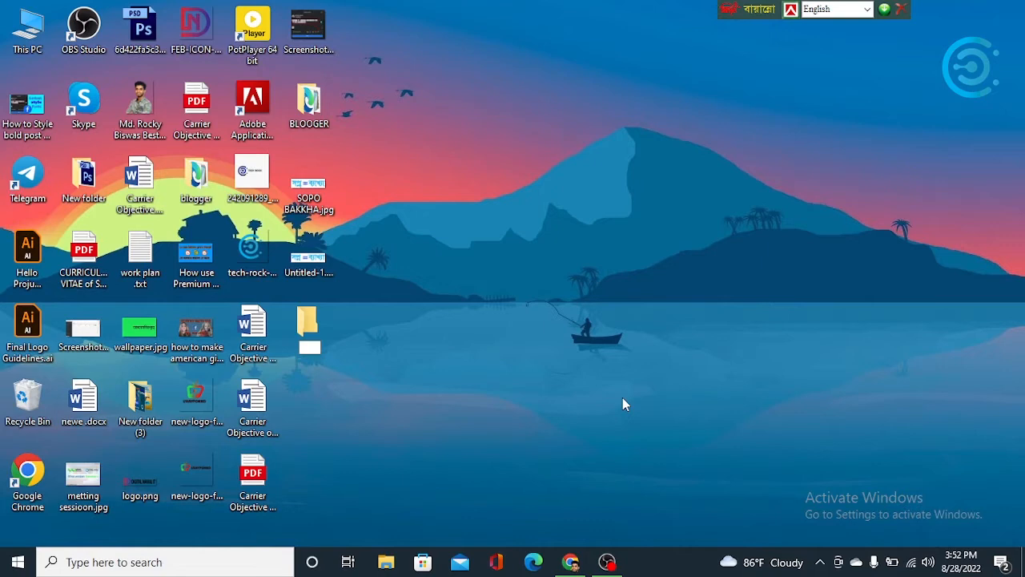
text(b)
key(BackSpace)
text(sportbuzz)
key(Return)
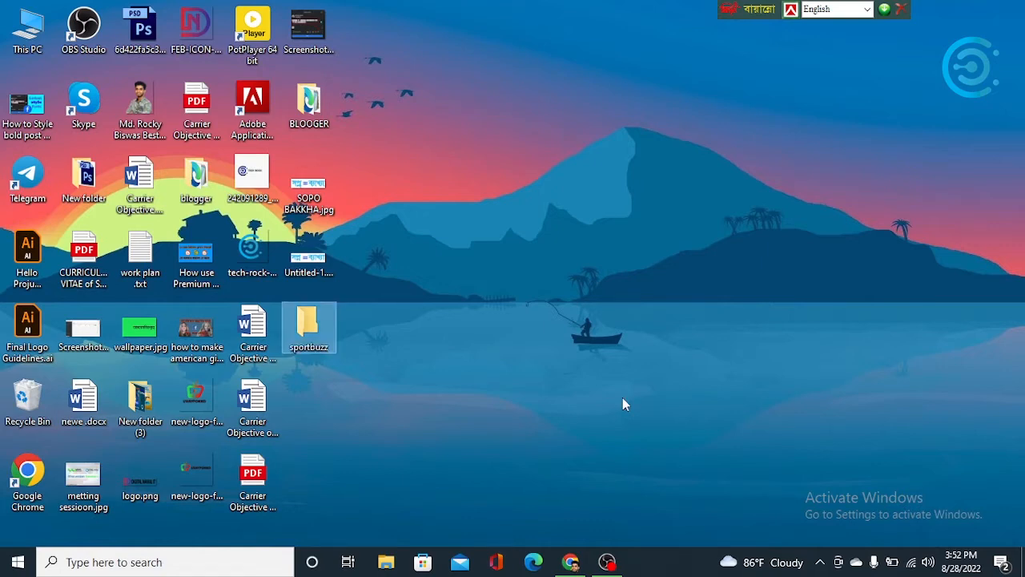
Open the Downloads folder in File Explorer and place its window clear of the desktop icons.
double_click(27, 28)
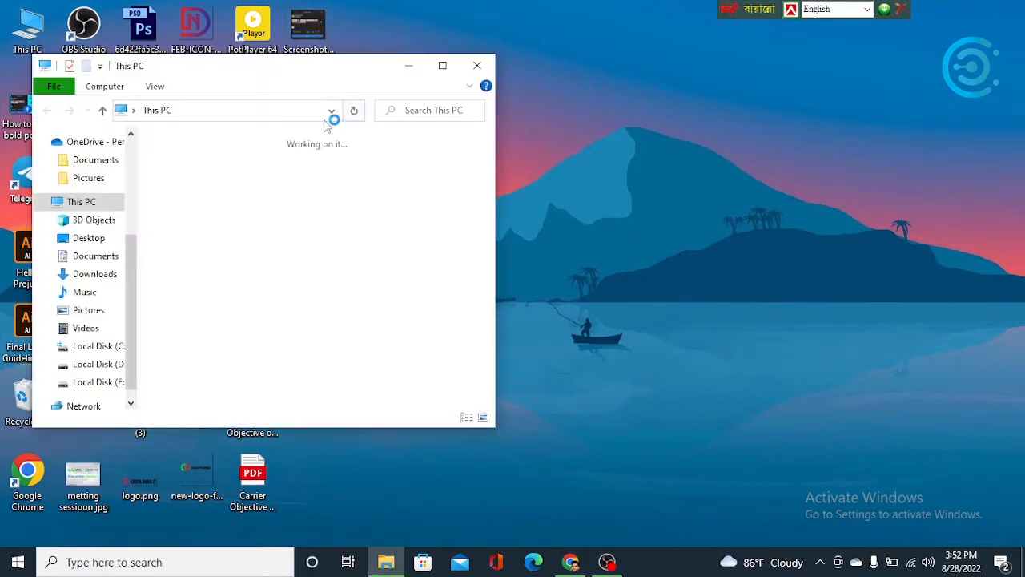
click(83, 275)
drag(267, 66, 679, 74)
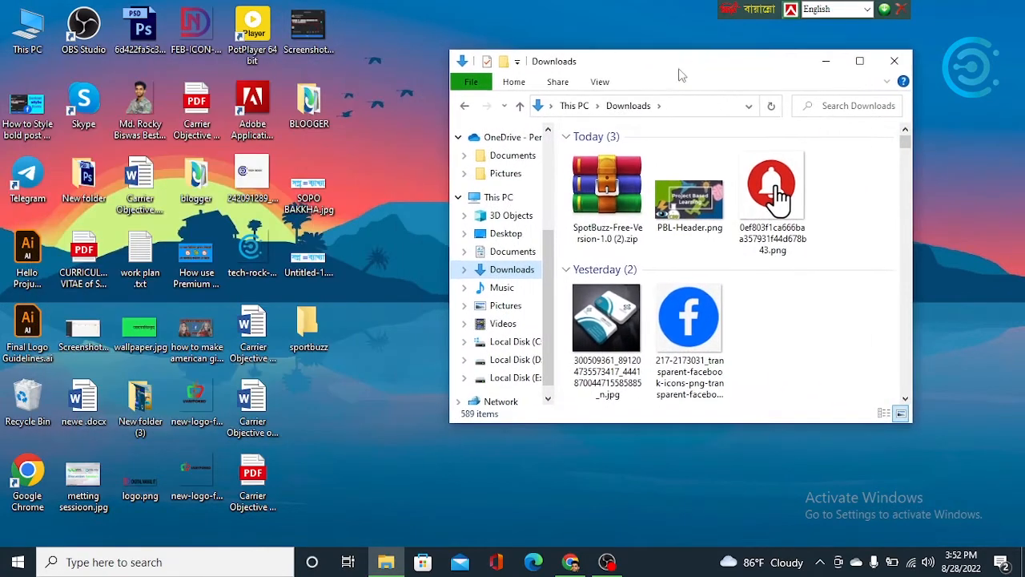
Move SpotBuzz-Free-Version-1.0 (2).zip from Downloads into the sportbuzz desktop folder and extract its contents there.
drag(607, 192, 326, 346)
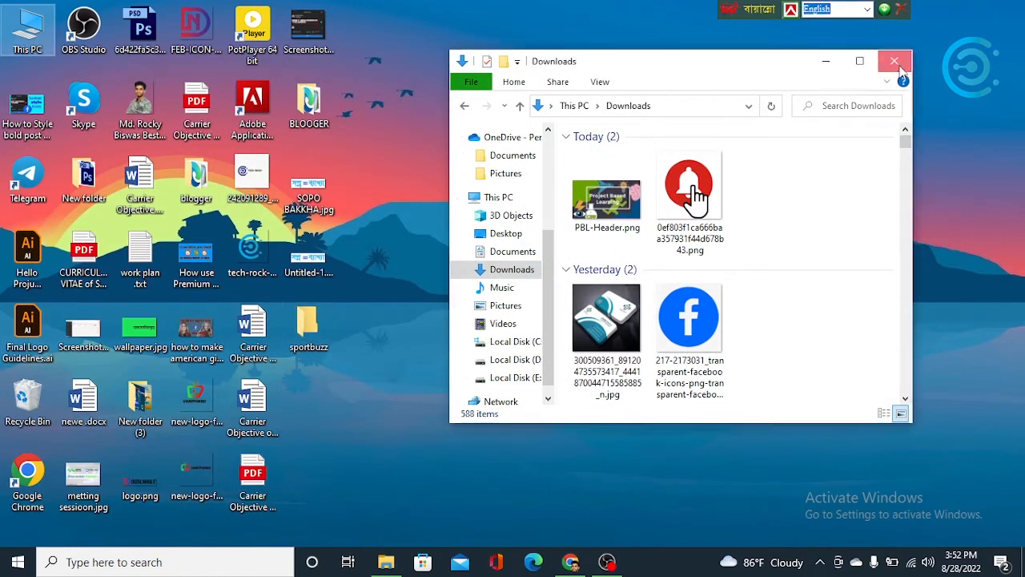
click(894, 61)
double_click(328, 328)
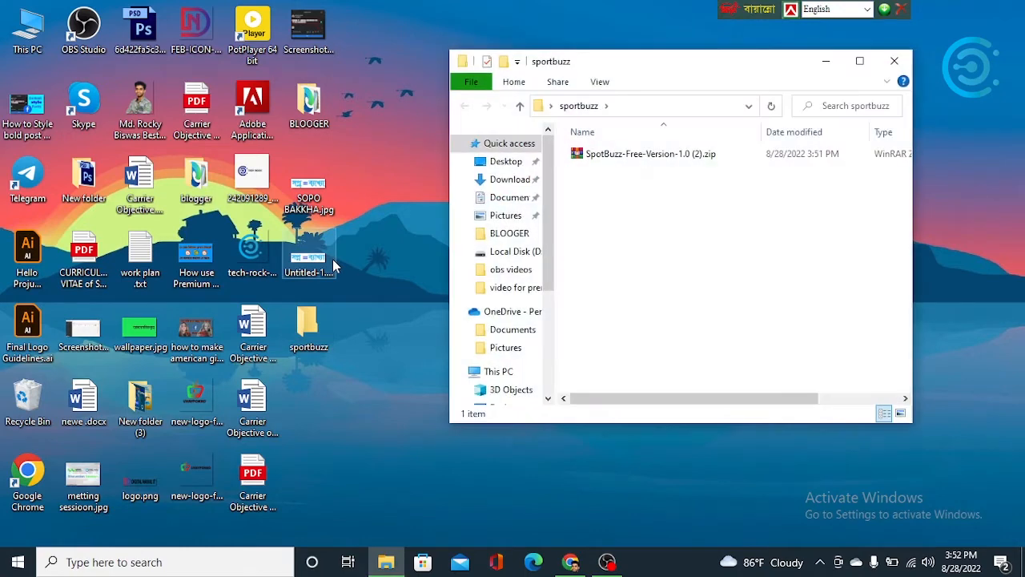
right_click(638, 163)
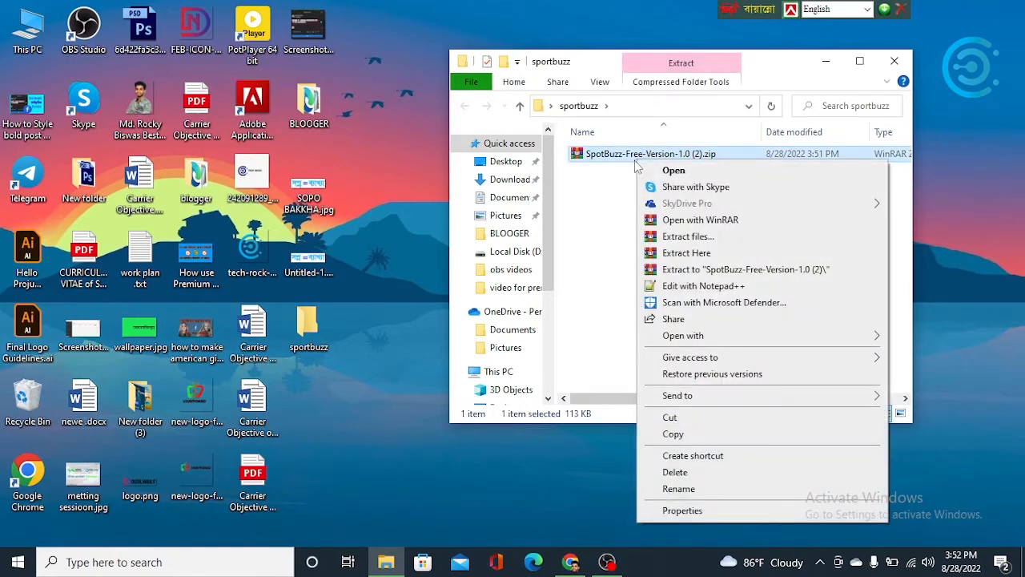
click(676, 253)
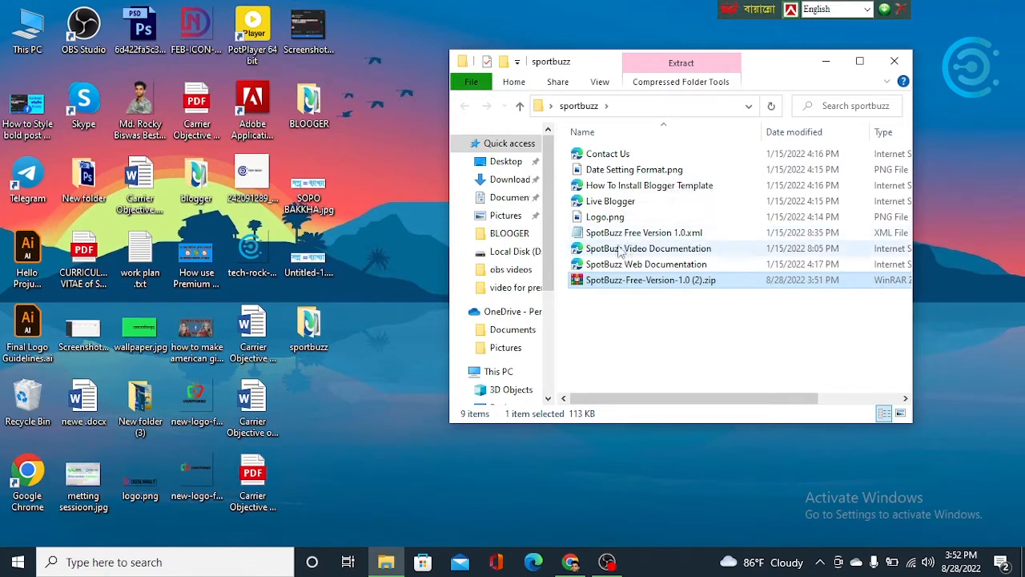
Open SpotBuzz Free Version 1.0.xml in Notepad and copy its entire code.
double_click(664, 235)
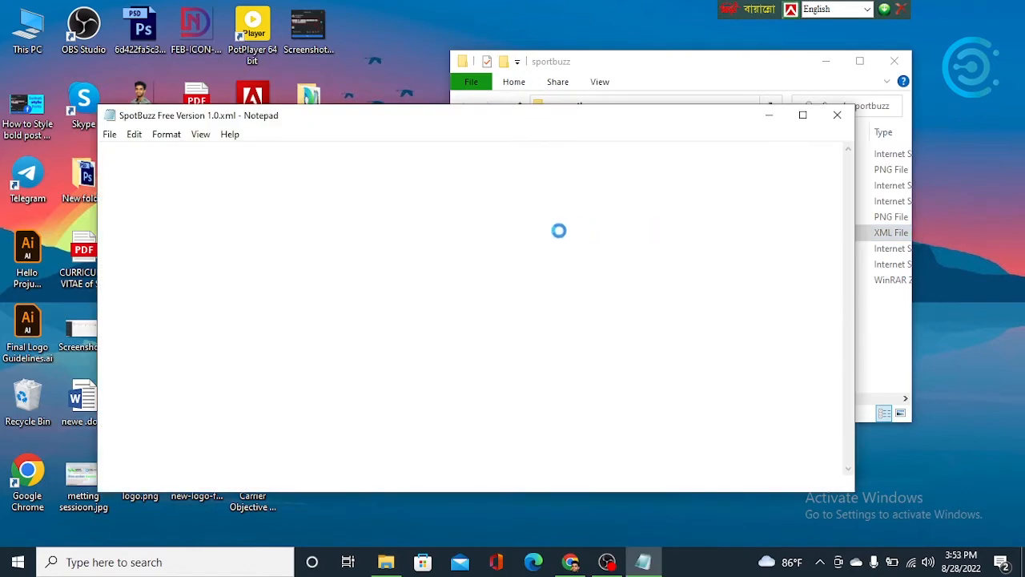
click(364, 286)
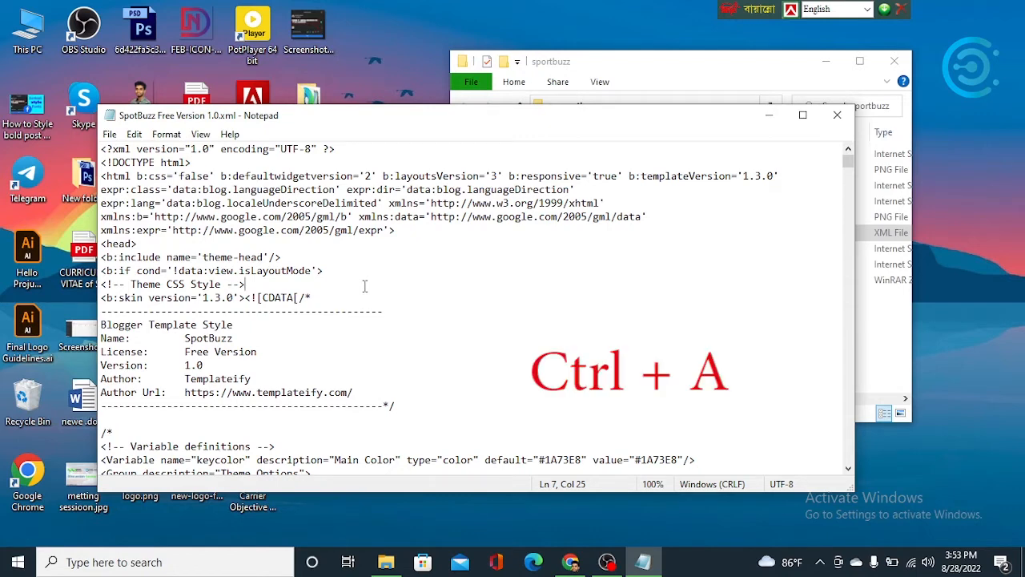
key(ctrl+a)
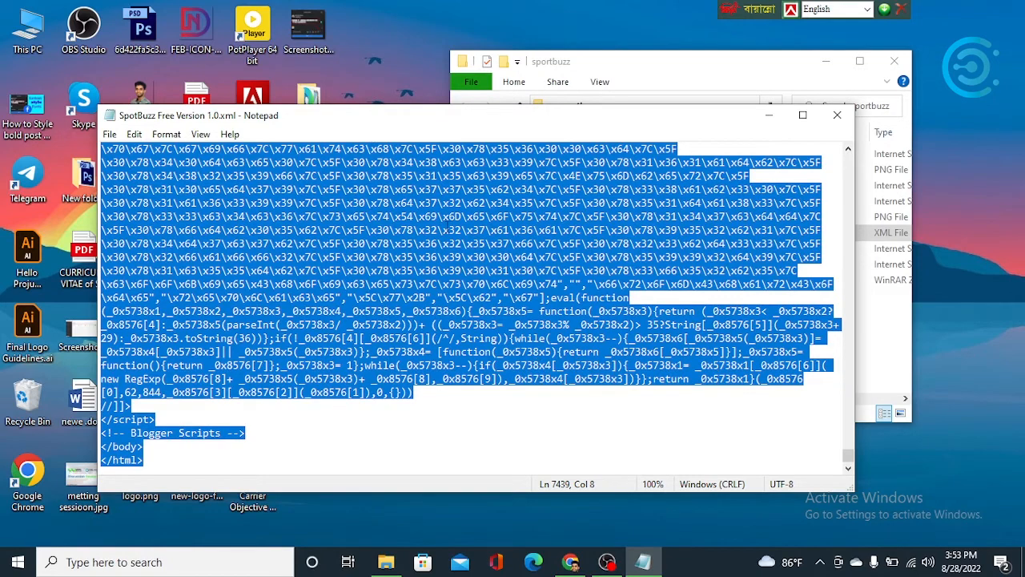
scroll(433, 295, up, 10)
scroll(433, 295, up, 2)
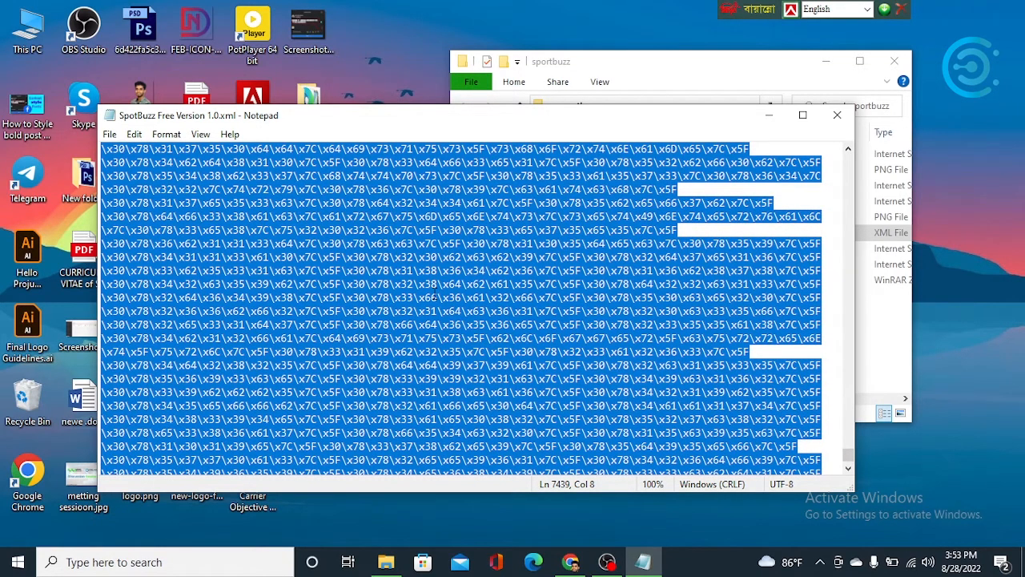
key(ctrl+c)
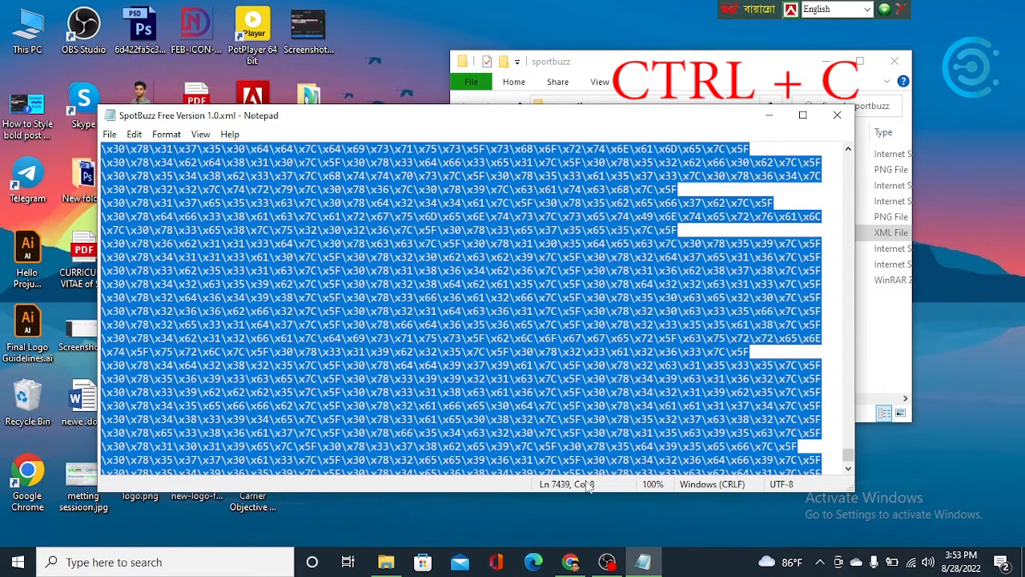
Switch to the Blogger theme page in Chrome and open the HTML code of the current Contempo Light theme for editing.
click(583, 563)
click(48, 12)
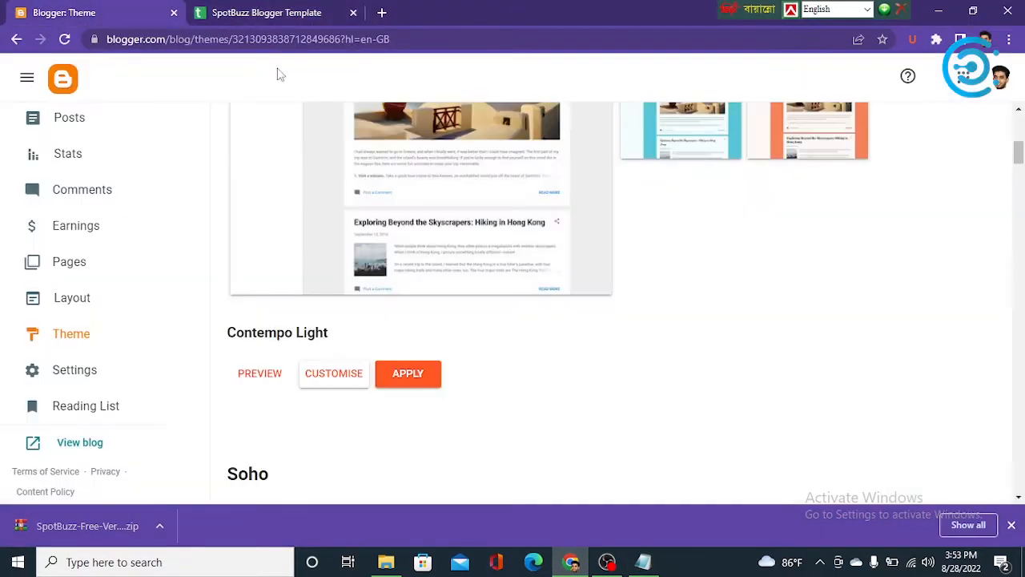
scroll(491, 385, up, 5)
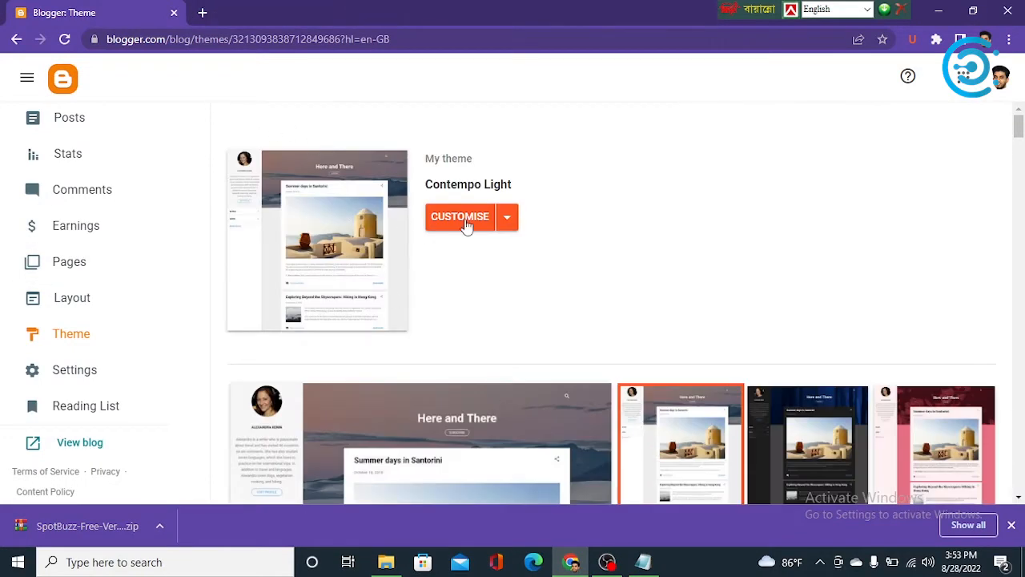
click(508, 224)
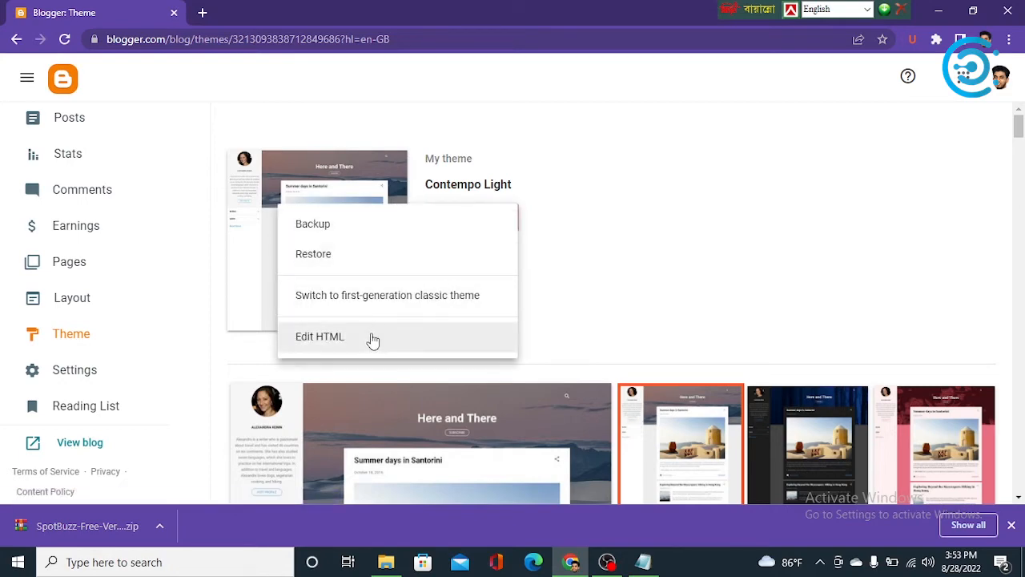
click(372, 339)
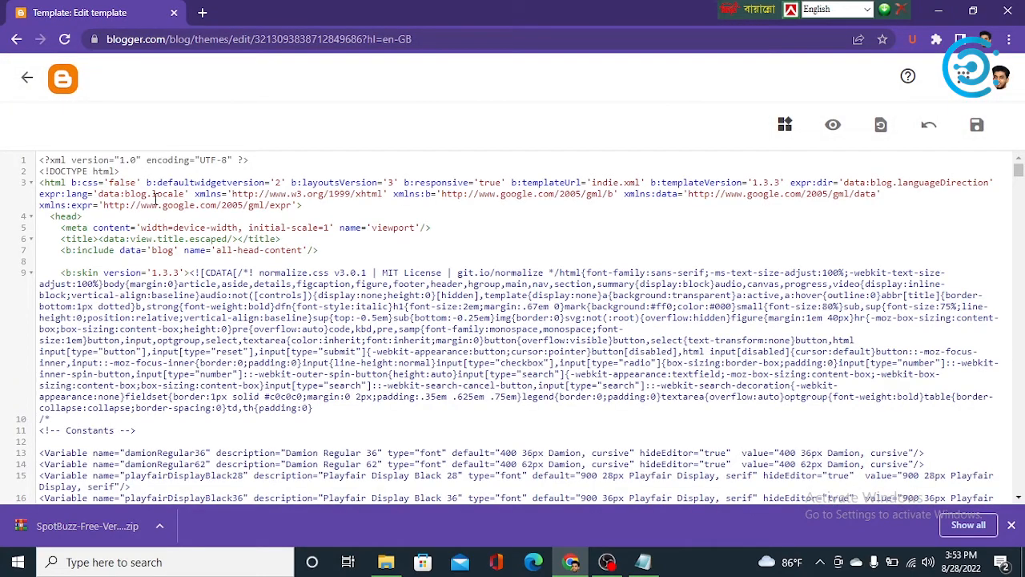
Replace the entire theme code with the copied SpotBuzz template code and save the theme.
click(312, 209)
key(ctrl+a)
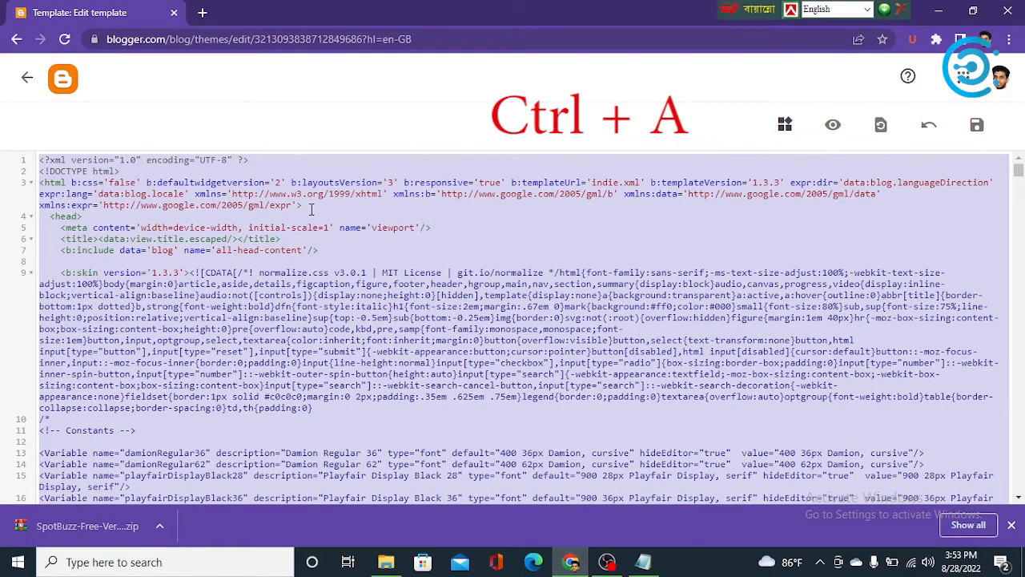
key(BackSpace)
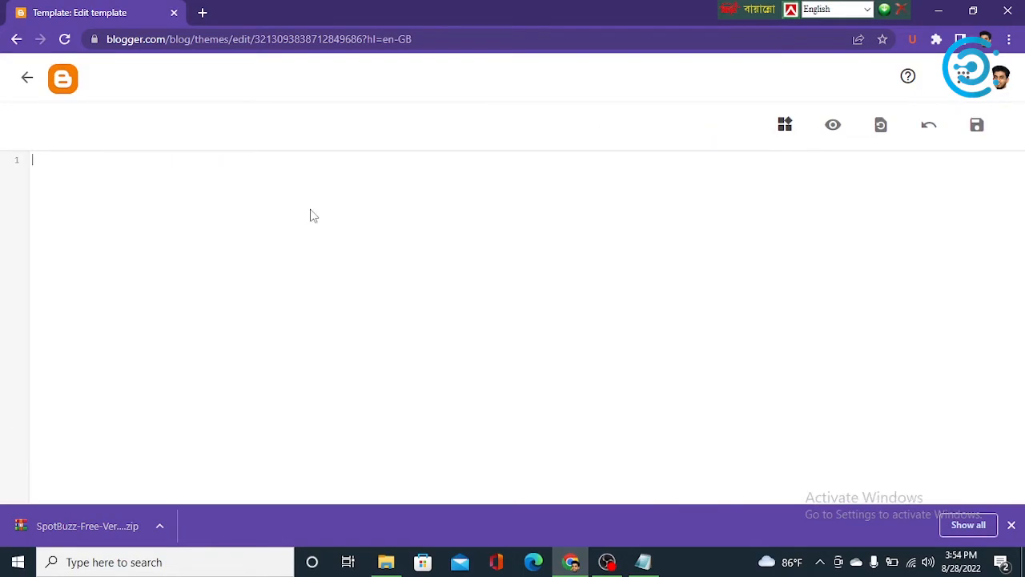
key(ctrl+v)
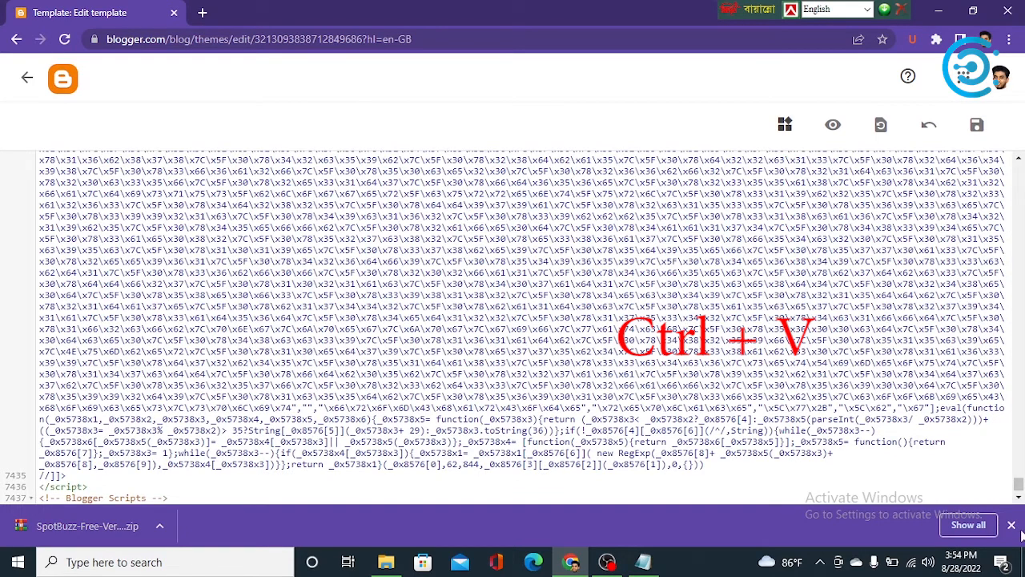
click(1010, 525)
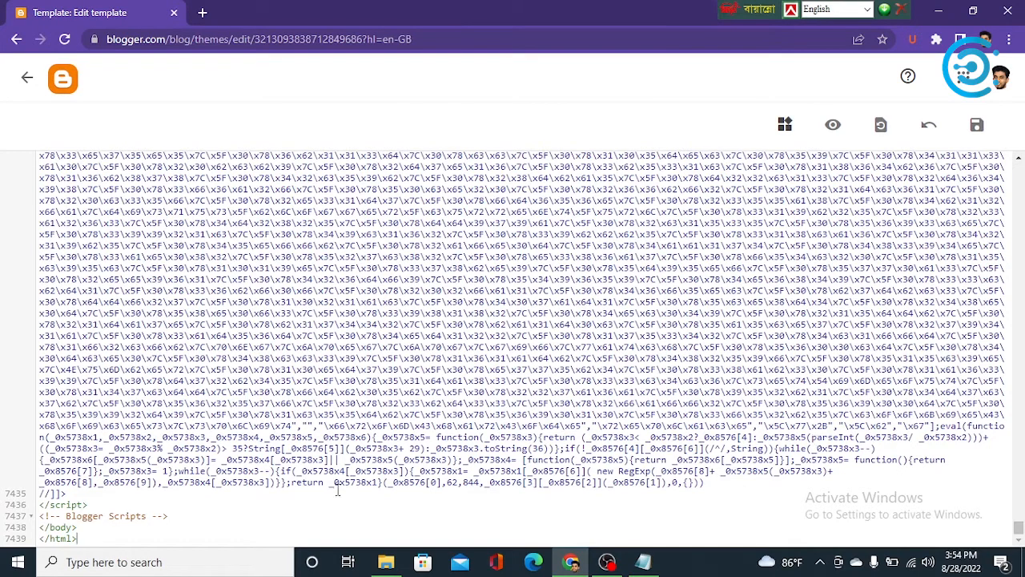
click(975, 130)
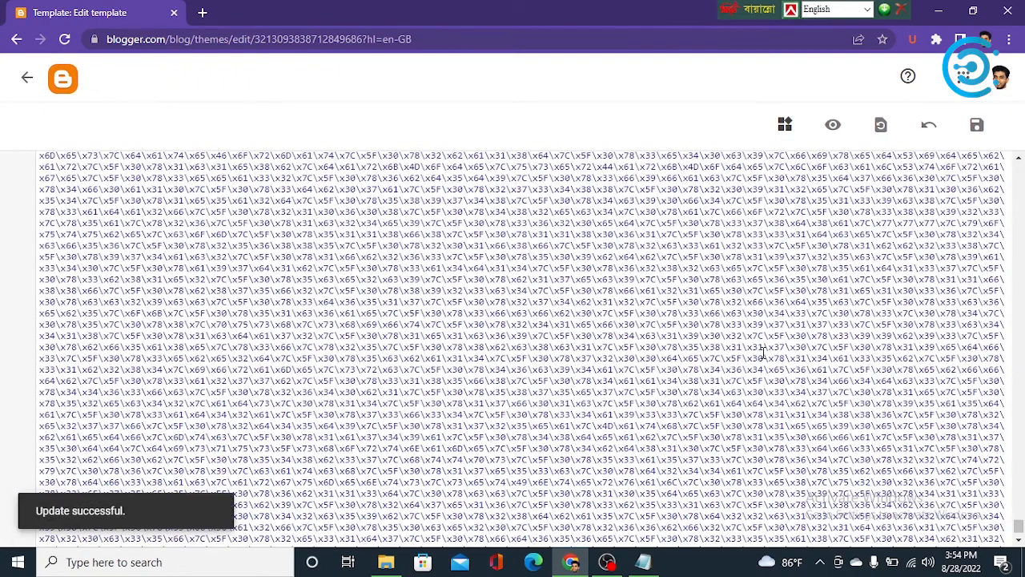
Return from the code editor to the theme page and open the live SopoBakkha blog in its own tab.
click(19, 91)
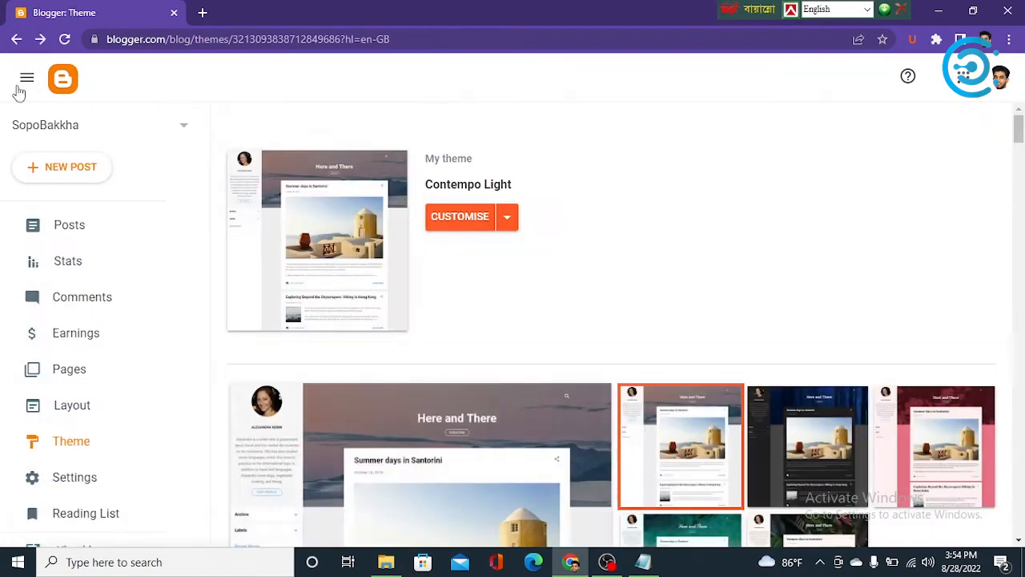
scroll(59, 419, down, 2)
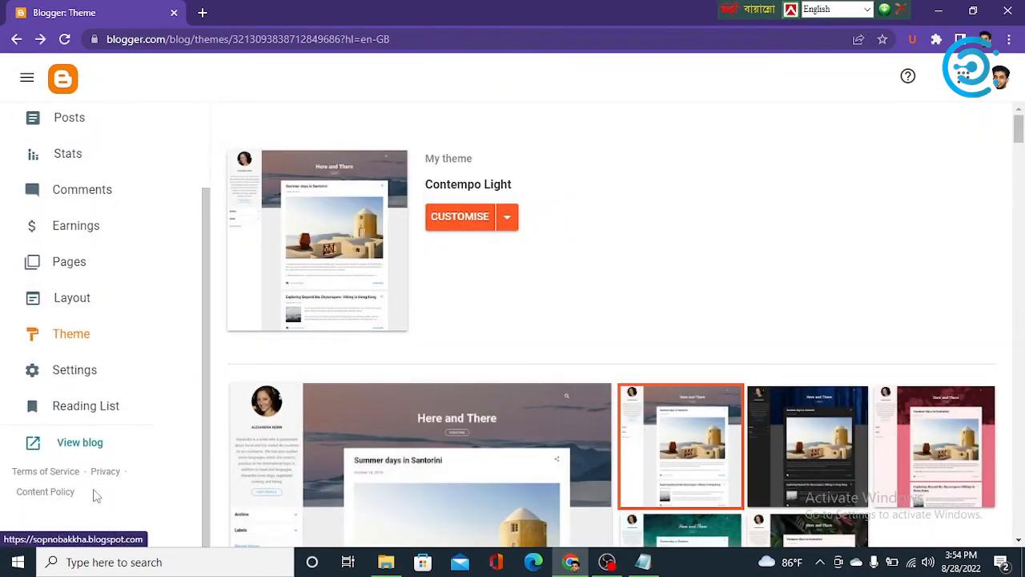
click(75, 453)
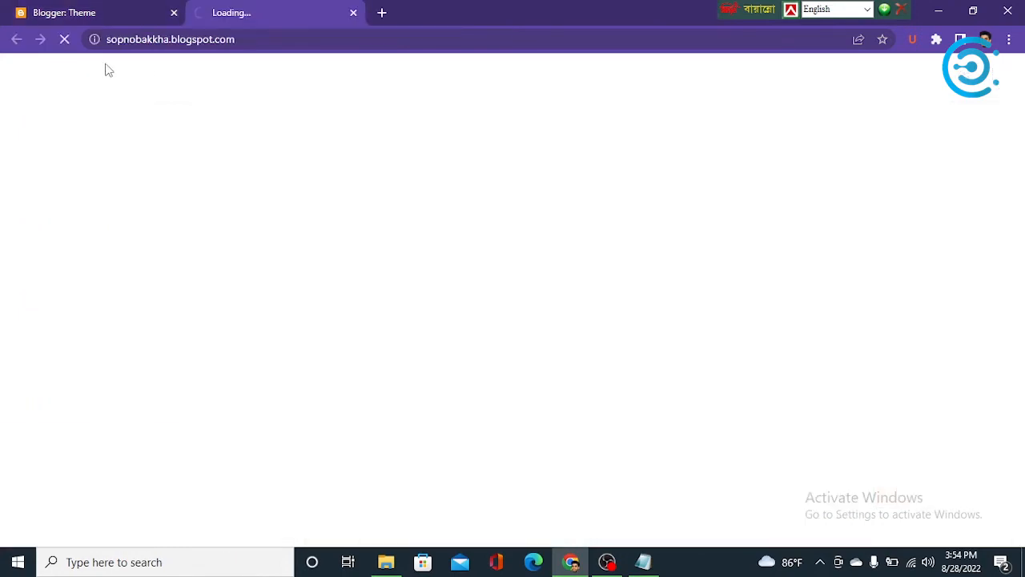
click(85, 9)
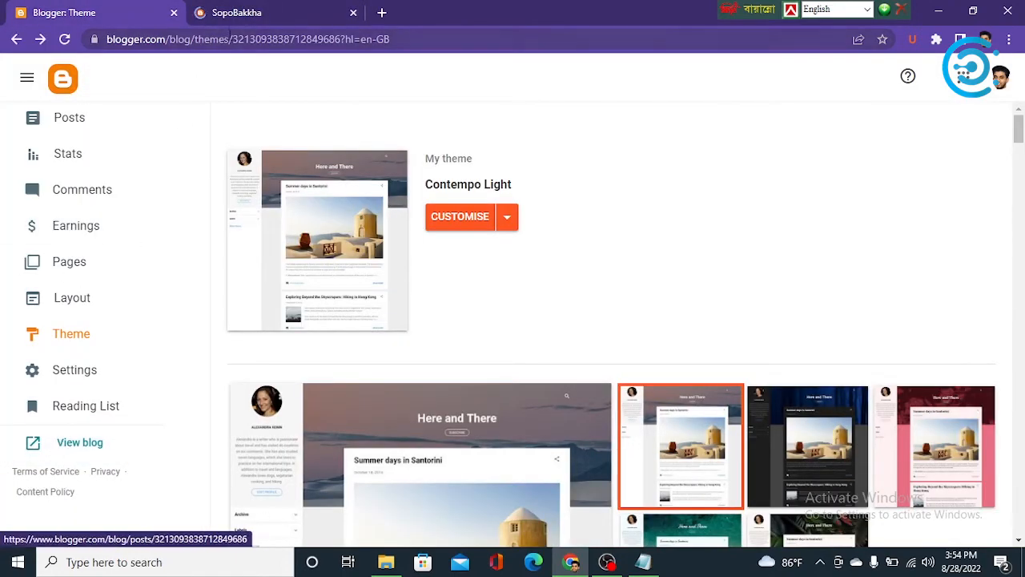
click(236, 9)
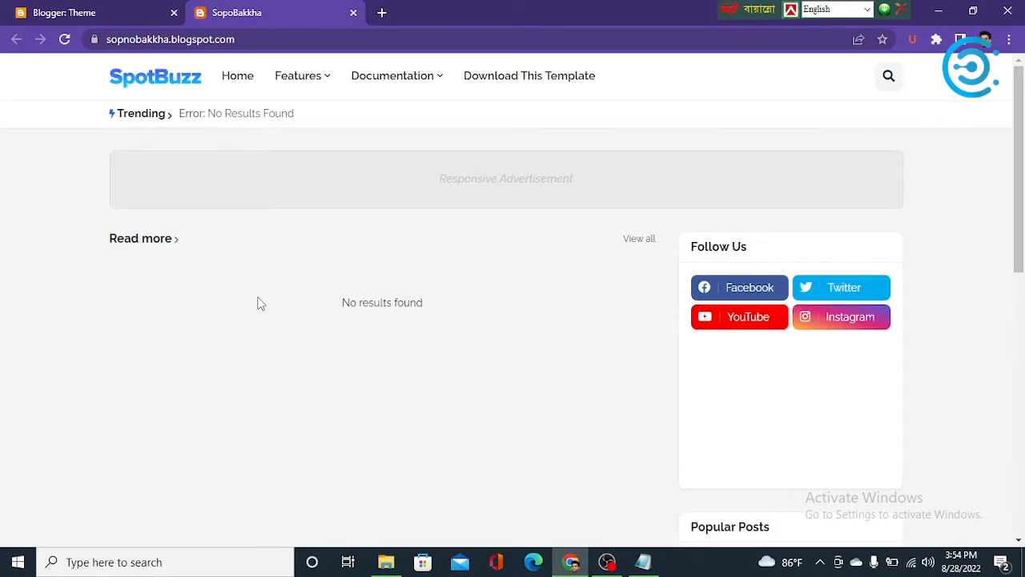
Look through the SopoBakkha blog's homepage from header to footer to review the applied SpotBuzz layout.
scroll(430, 364, down, 8)
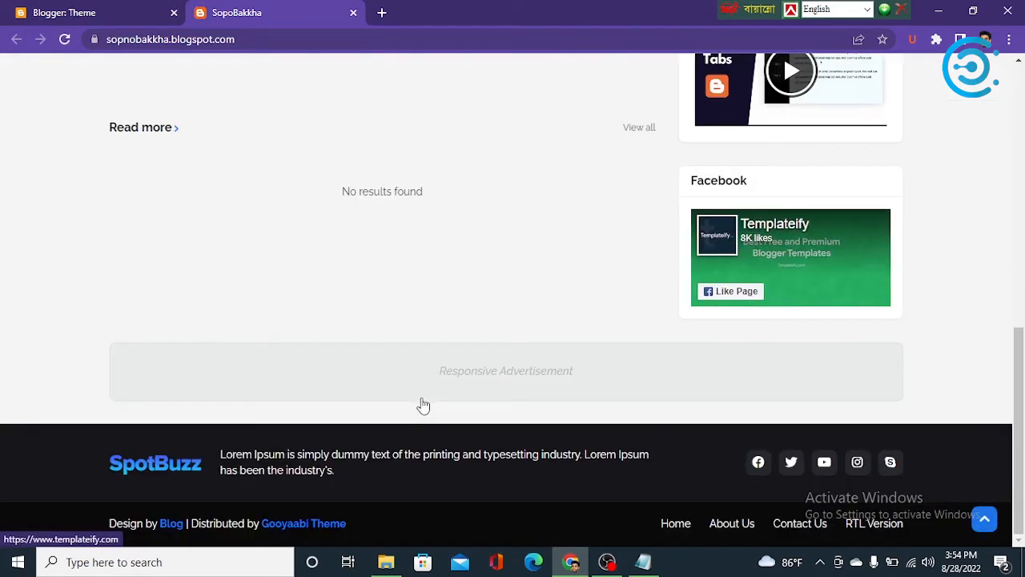
scroll(419, 433, up, 10)
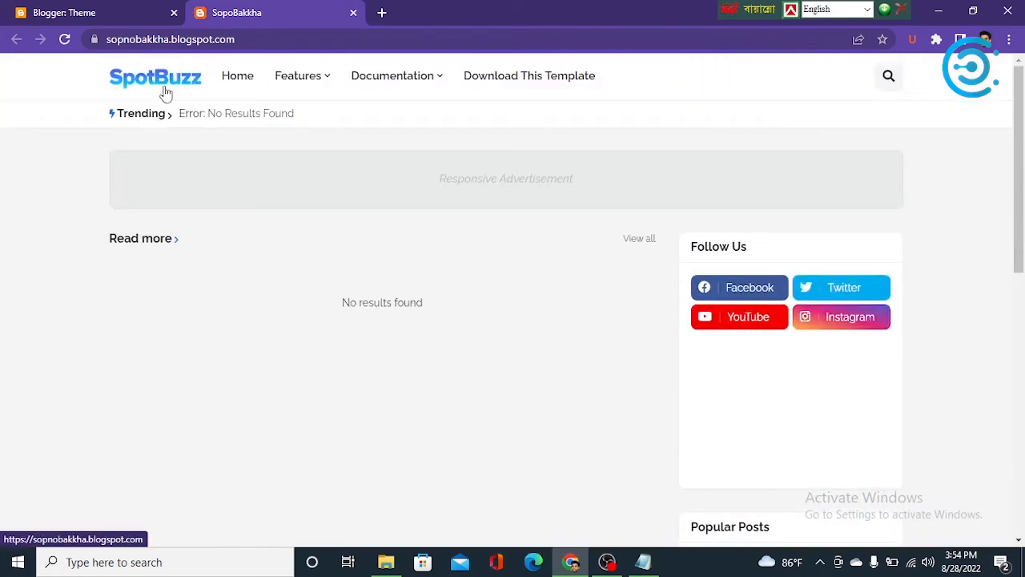
scroll(200, 265, down, 10)
scroll(128, 112, up, 6)
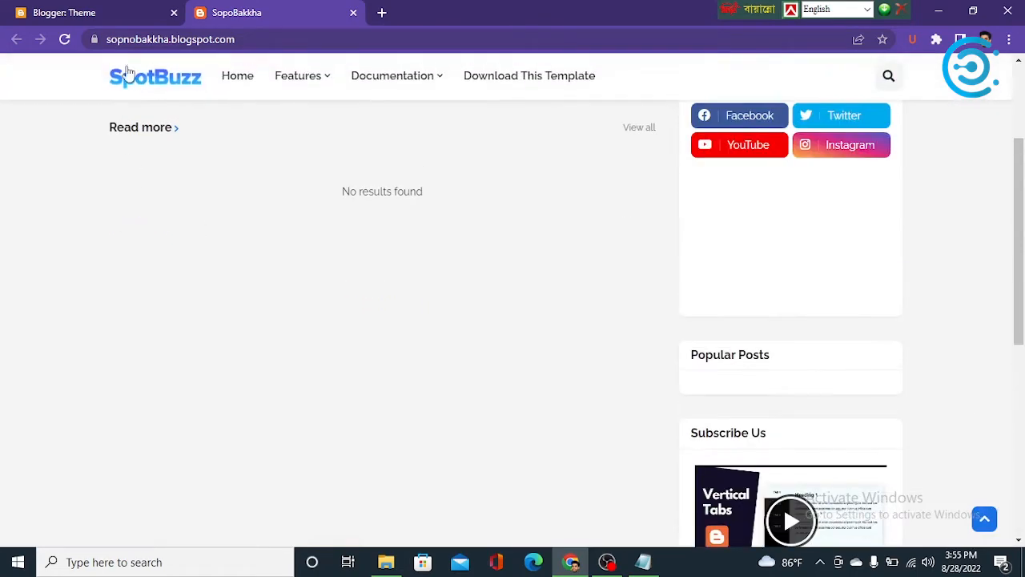
scroll(152, 184, down, 5)
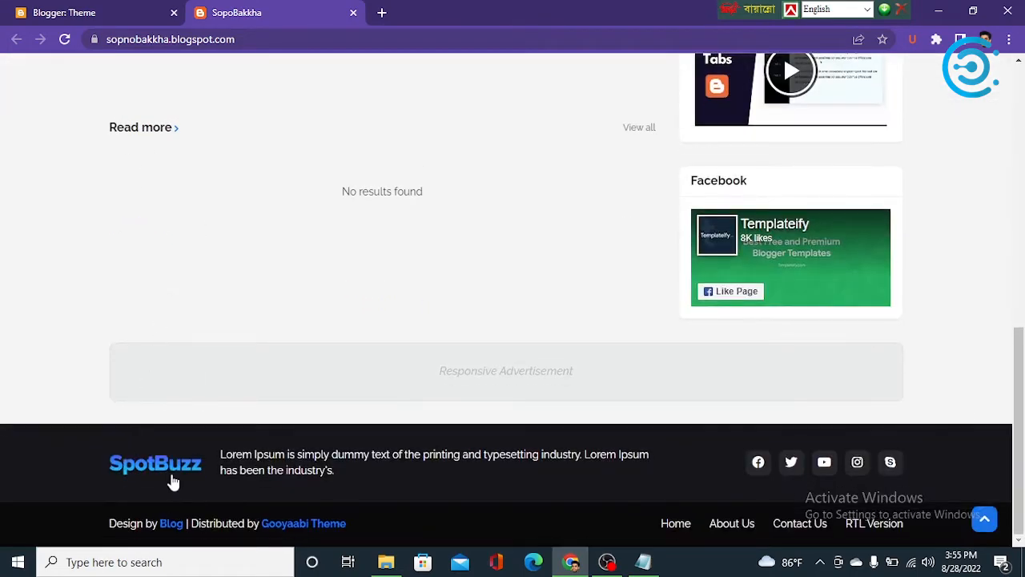
scroll(175, 472, up, 5)
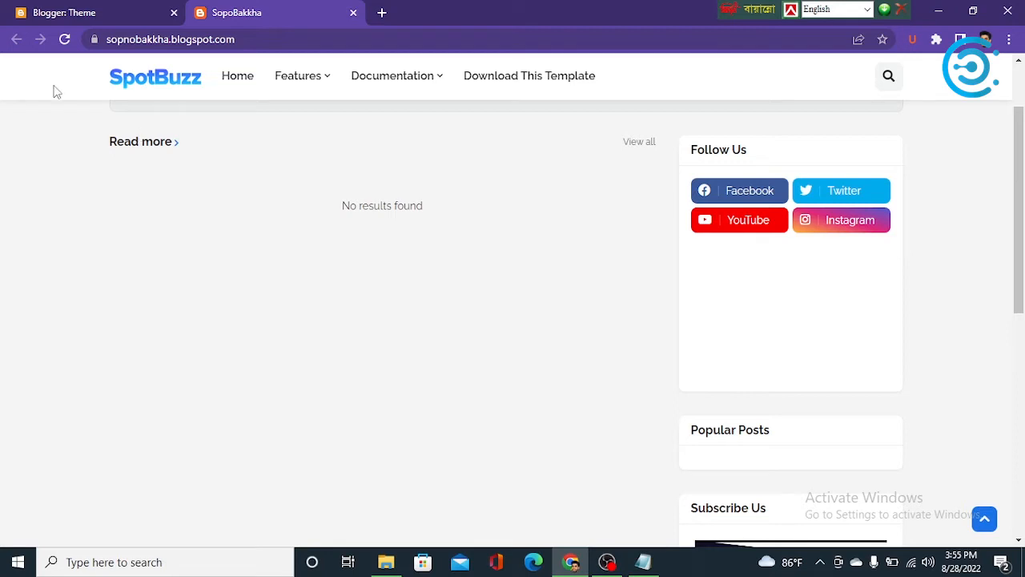
scroll(56, 91, up, 1)
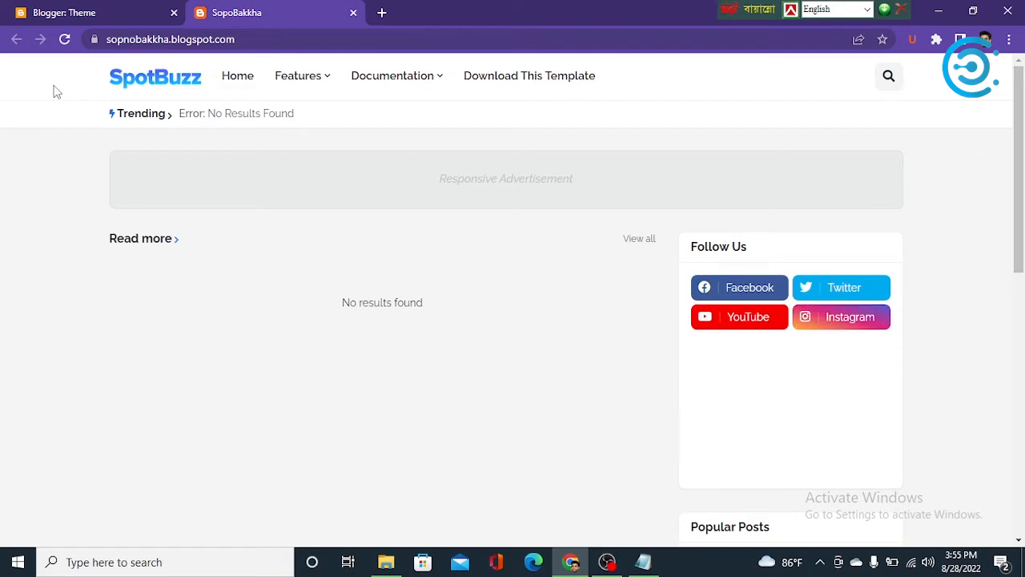
Inspect the SpotBuzz header logo's image element in the browser's developer tools.
right_click(170, 81)
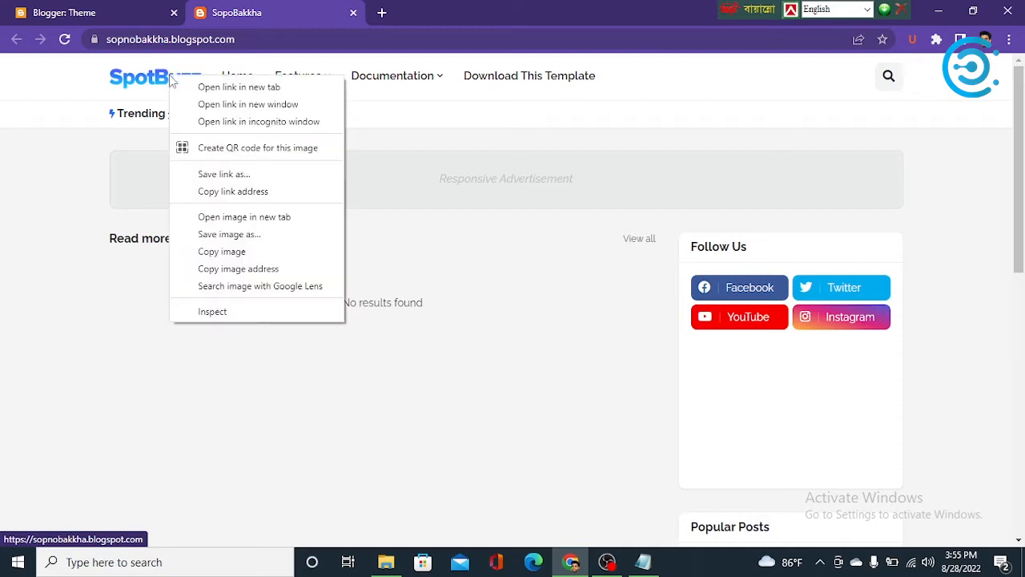
click(203, 314)
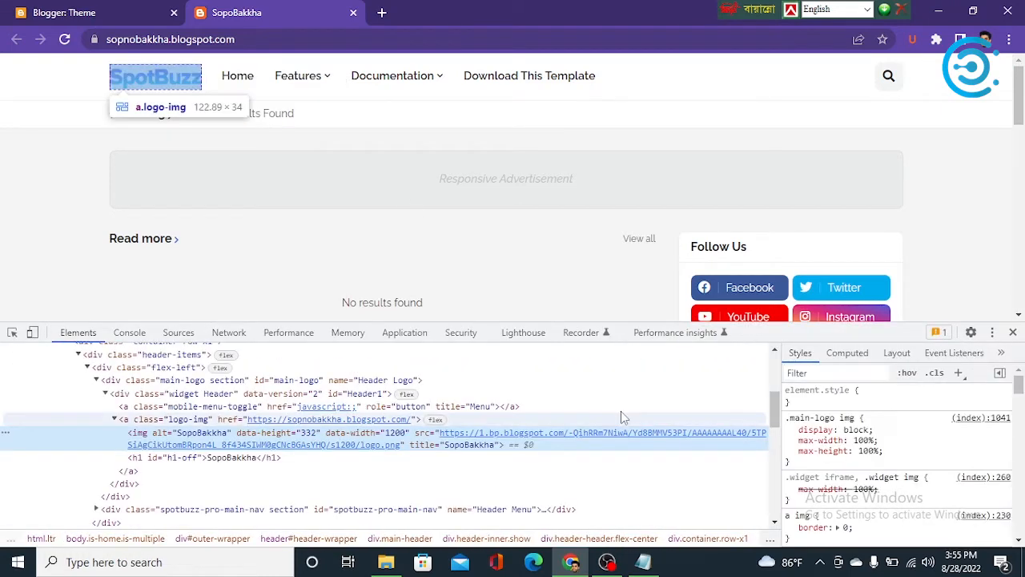
Try the developer tools docked to the right while viewing the logo's image source, and dock them back to the bottom.
click(992, 332)
click(1001, 358)
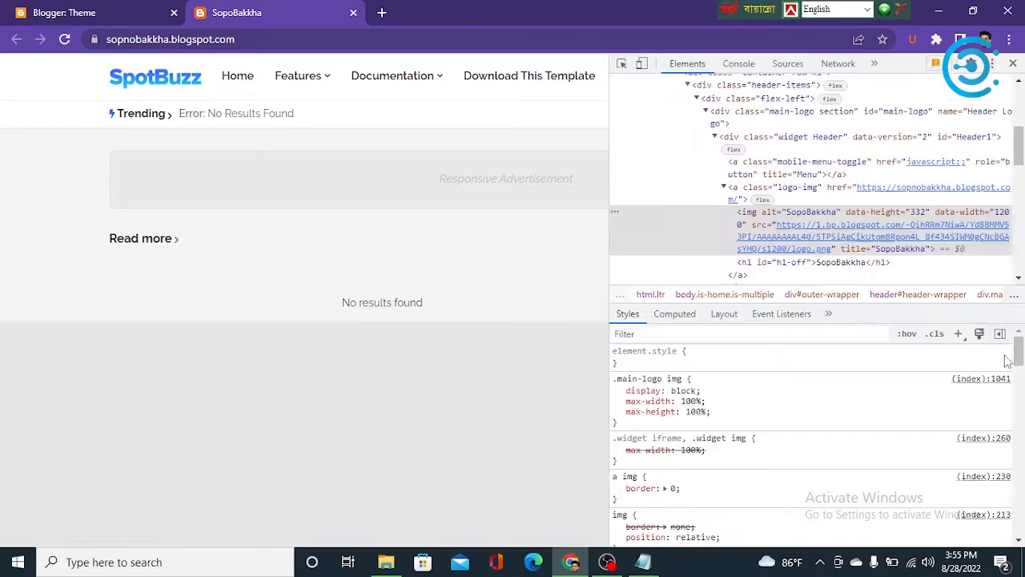
mouse_move(897, 196)
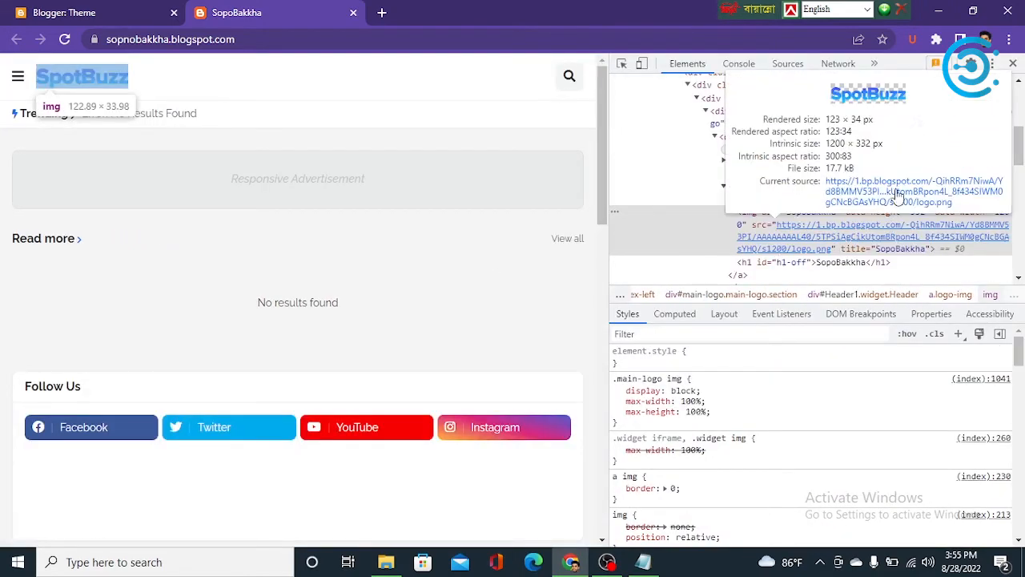
click(993, 64)
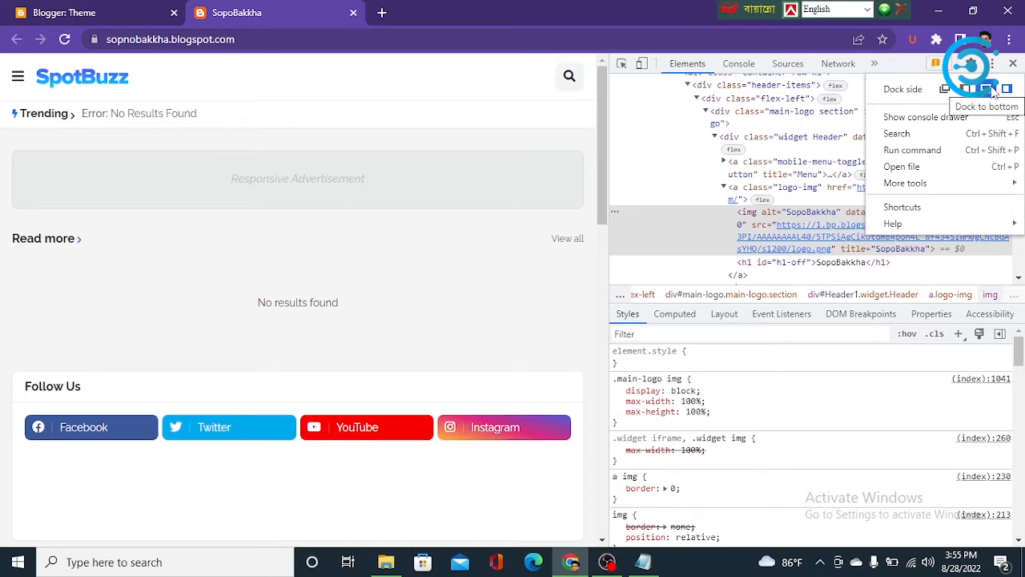
click(991, 90)
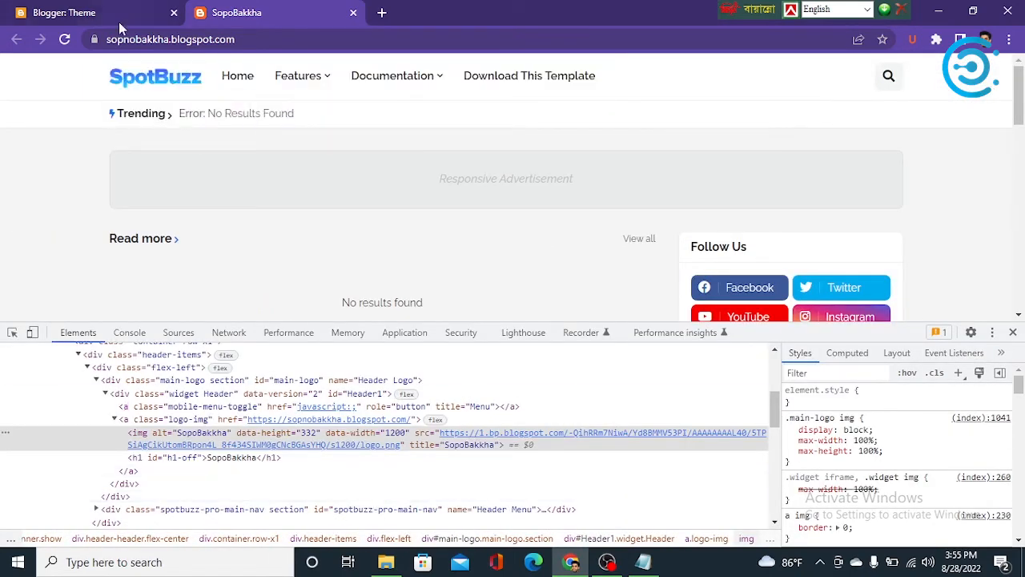
Inspect the SpotBuzz header logo's image element once more and close the developer tools.
click(12, 335)
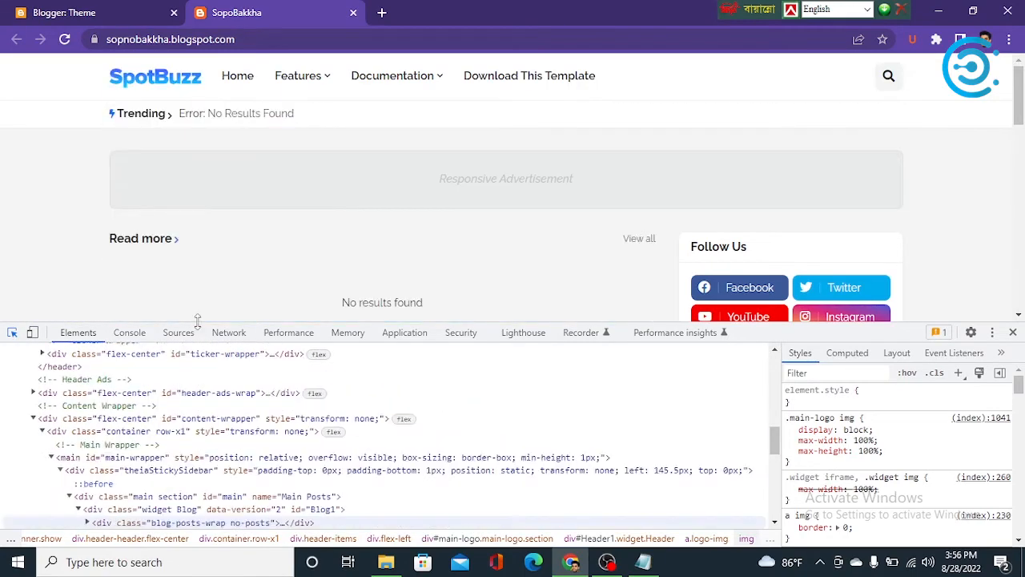
click(165, 82)
mouse_move(274, 458)
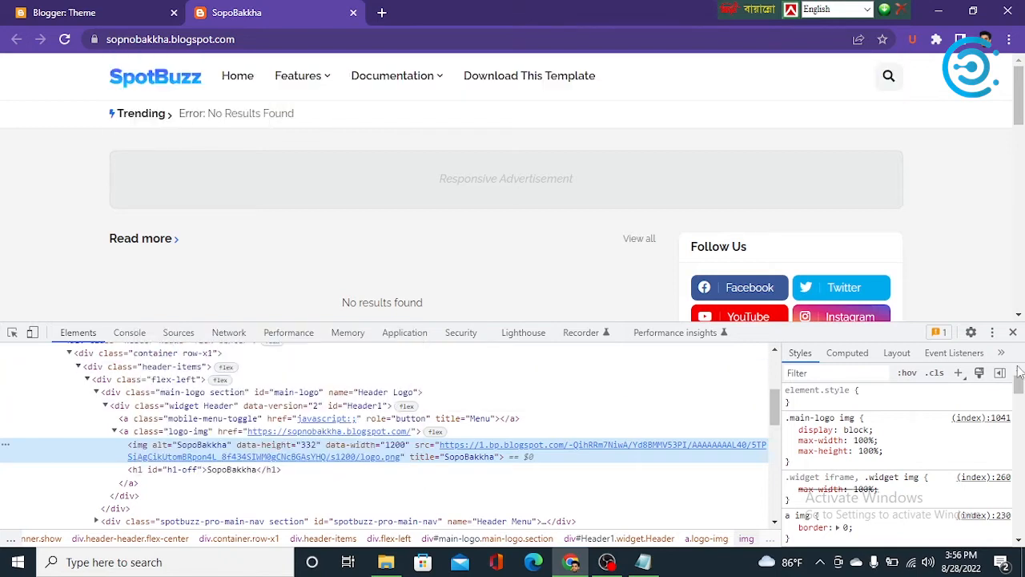
click(1013, 332)
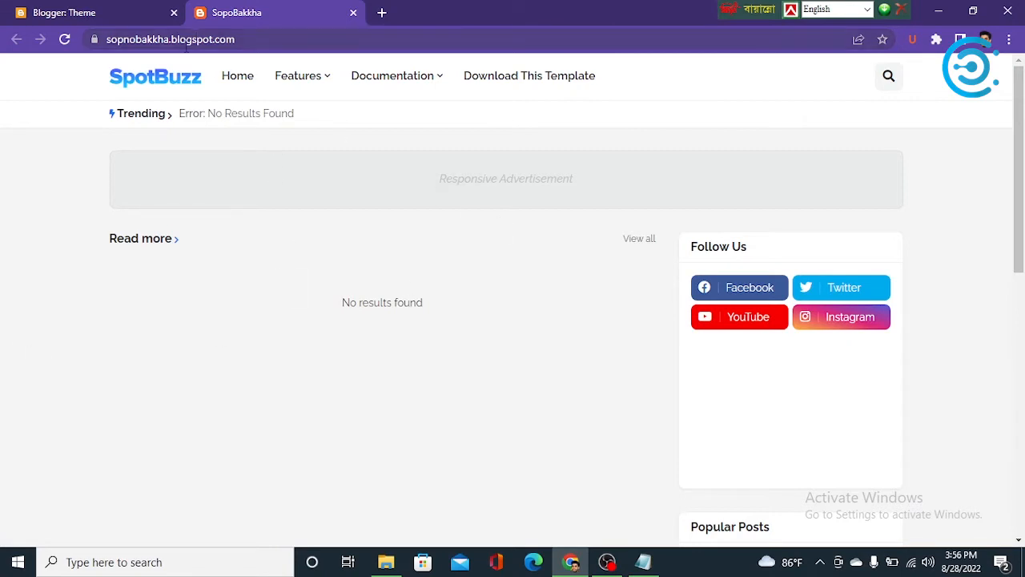
Open the SopoBakkha layout in Blogger and bring up the Header Logo gadget's settings, reviewing its title, description and image options.
click(32, 14)
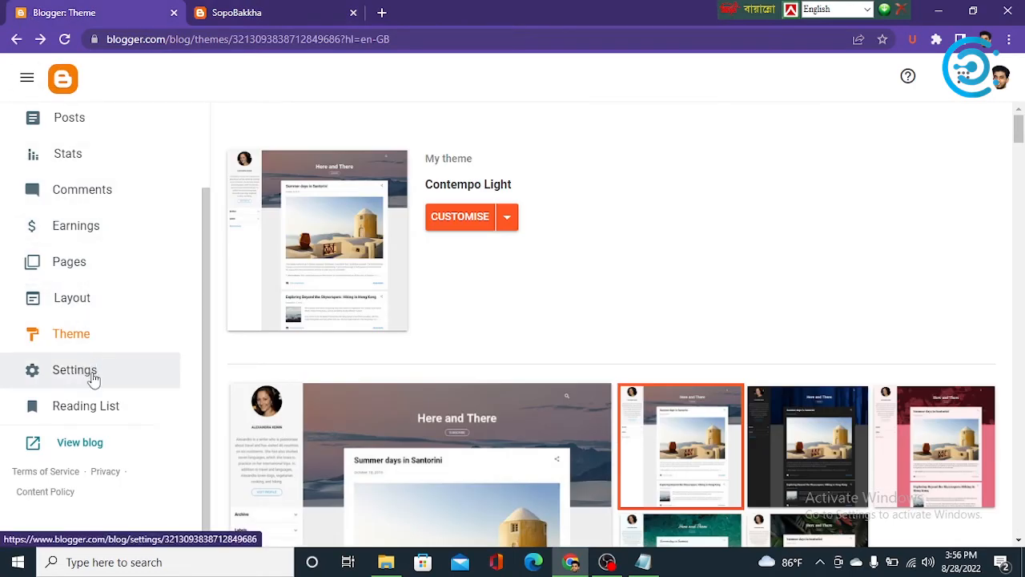
click(96, 300)
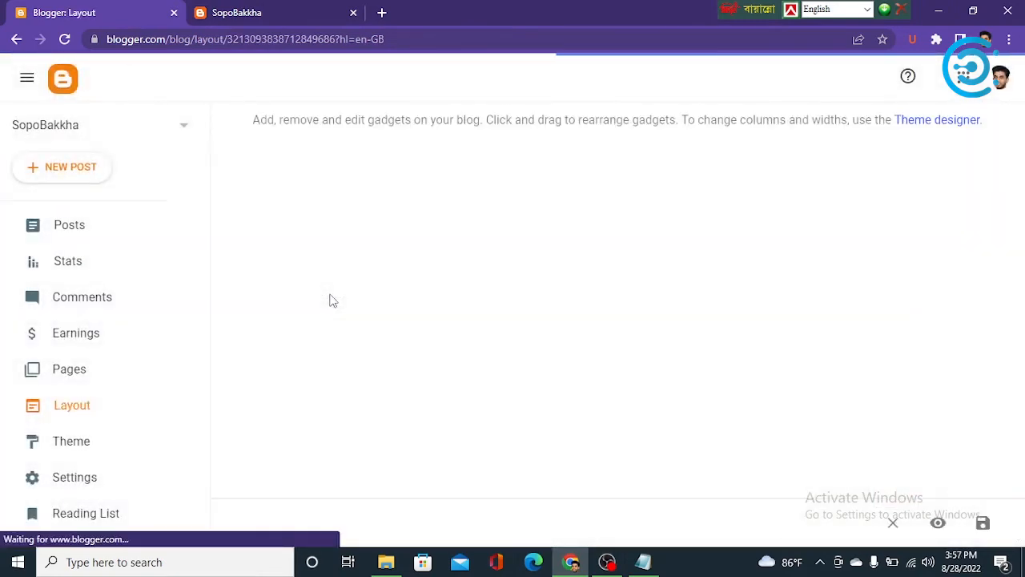
scroll(458, 312, down, 3)
scroll(459, 314, up, 2)
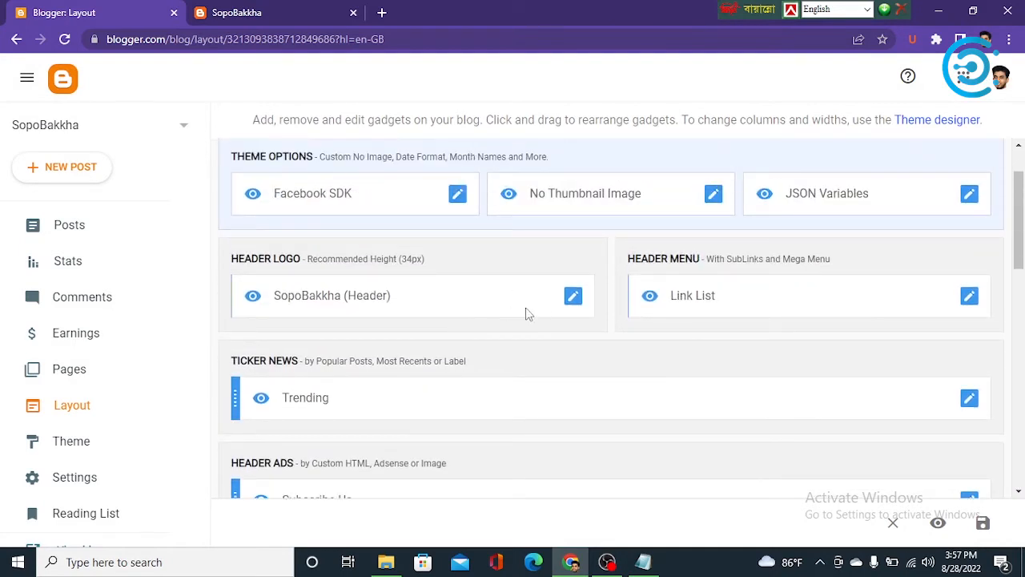
click(573, 298)
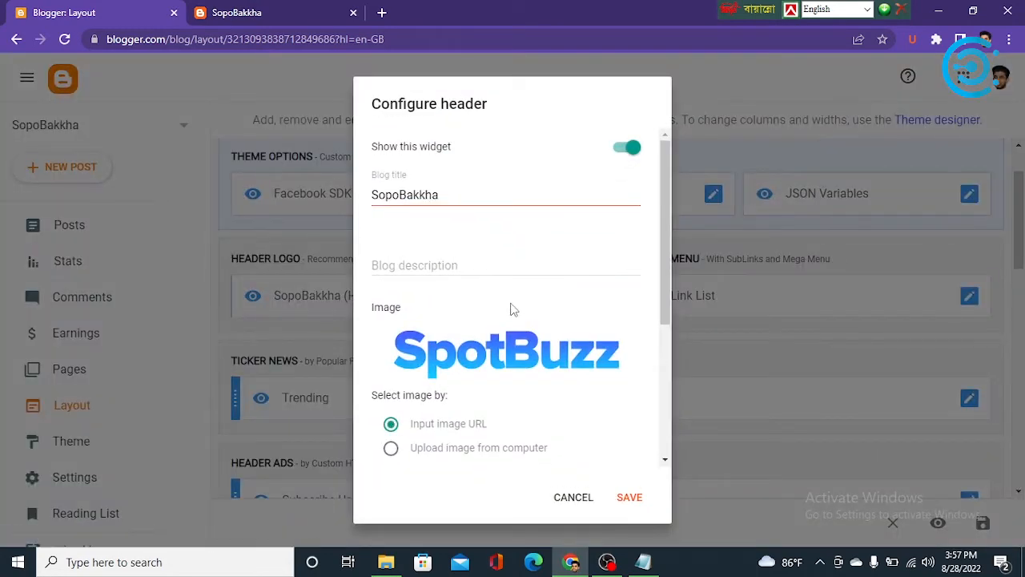
scroll(509, 308, down, 2)
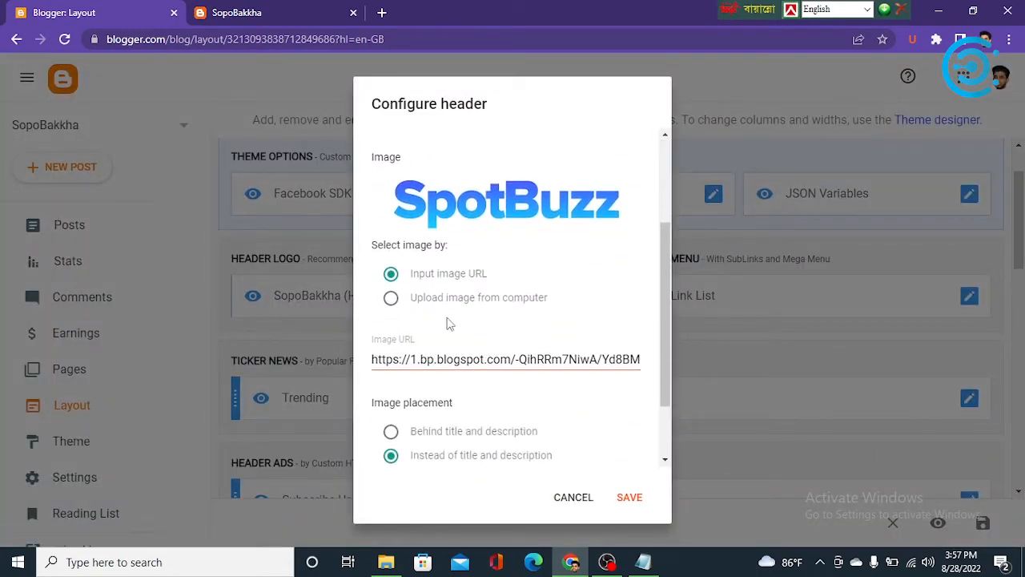
scroll(416, 323, up, 2)
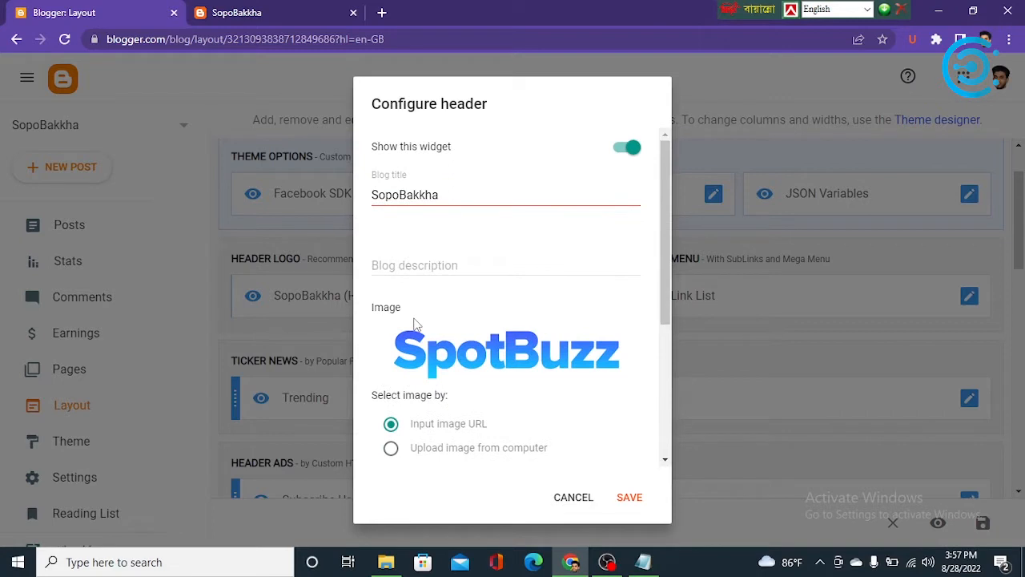
click(401, 194)
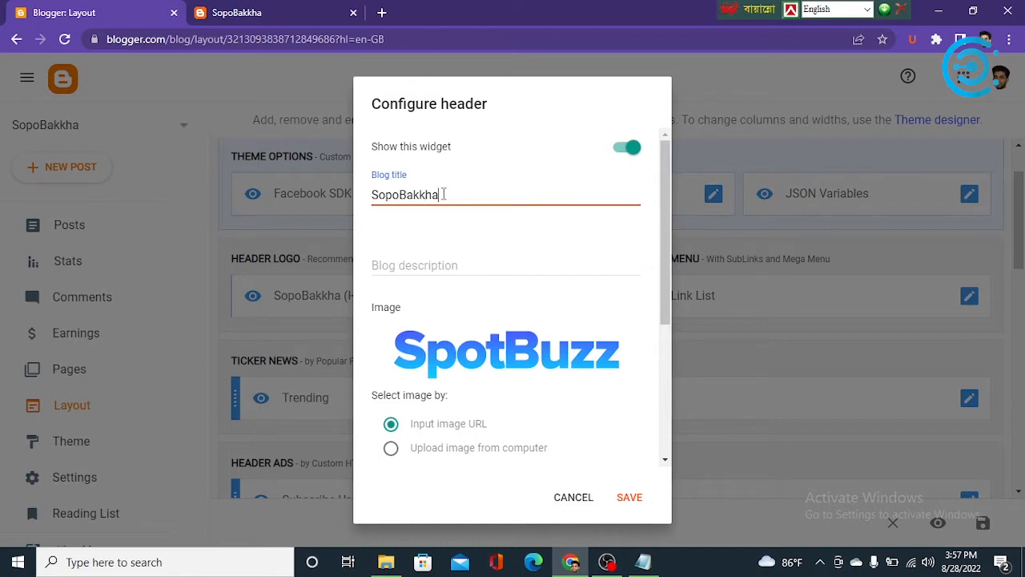
click(401, 264)
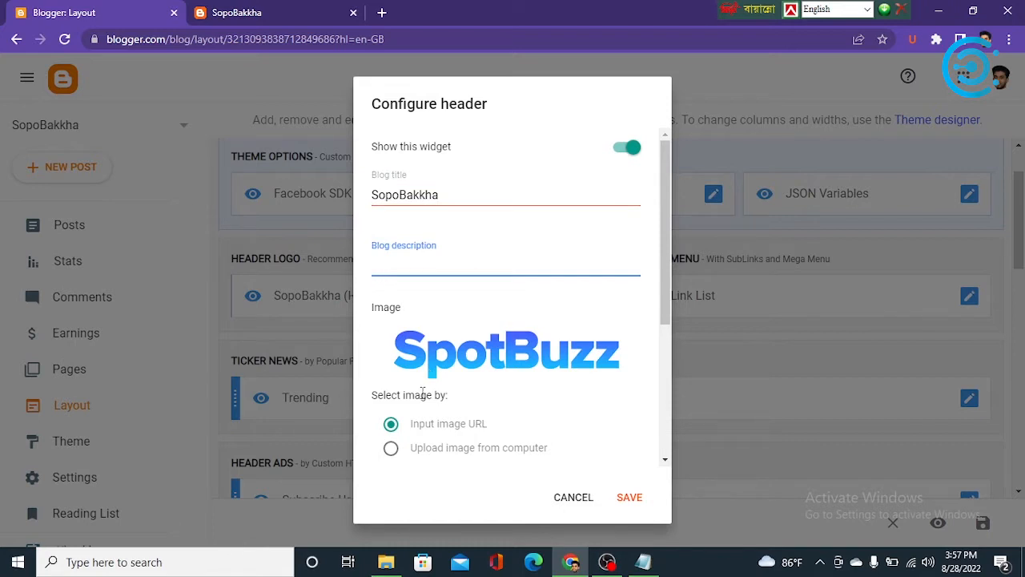
Switch the header image to an upload from the computer and choose Untitled-1.jpg from the Desktop folder.
scroll(416, 336, down, 2)
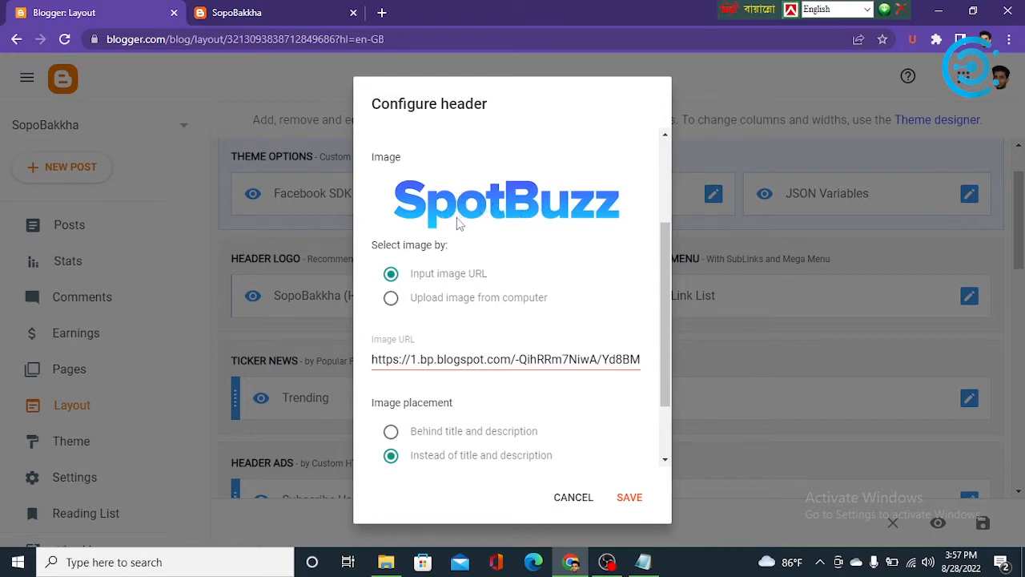
click(388, 305)
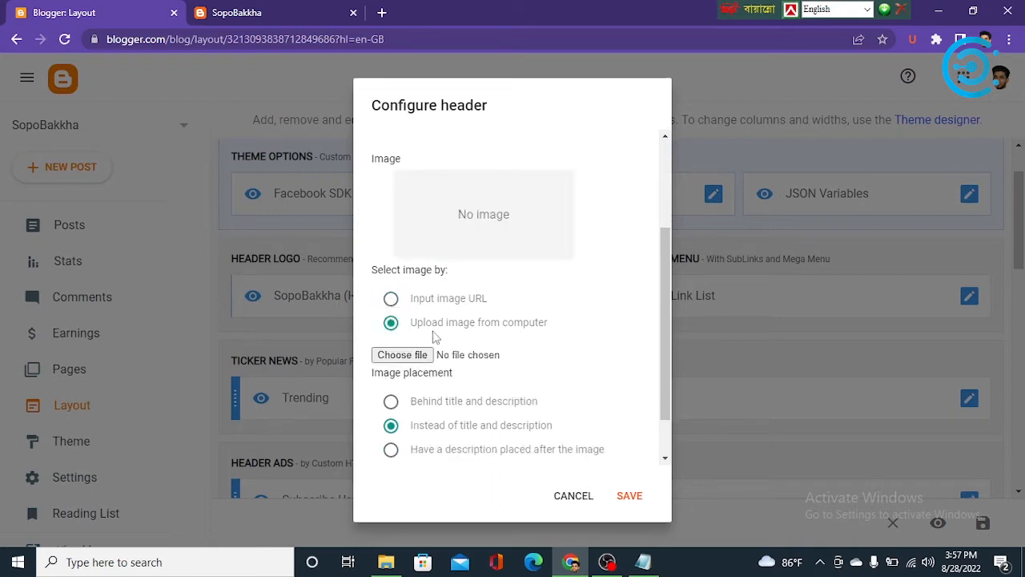
click(414, 357)
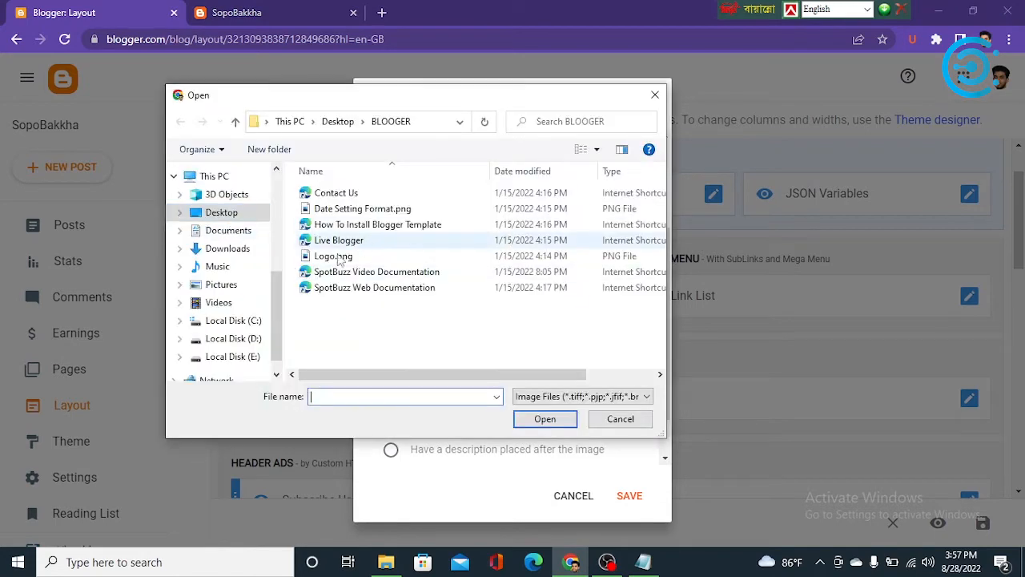
click(218, 213)
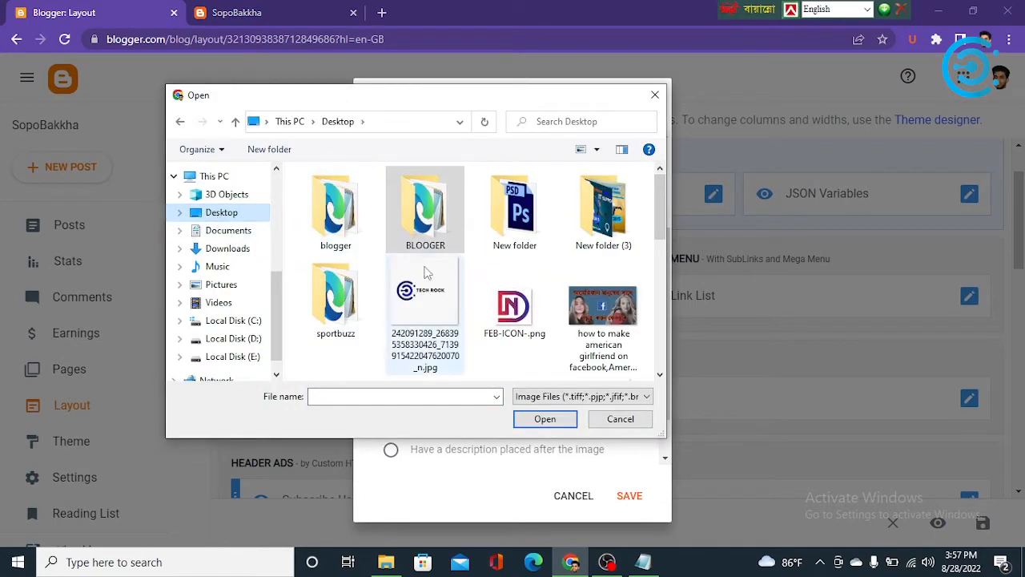
scroll(481, 335, down, 3)
scroll(480, 335, down, 2)
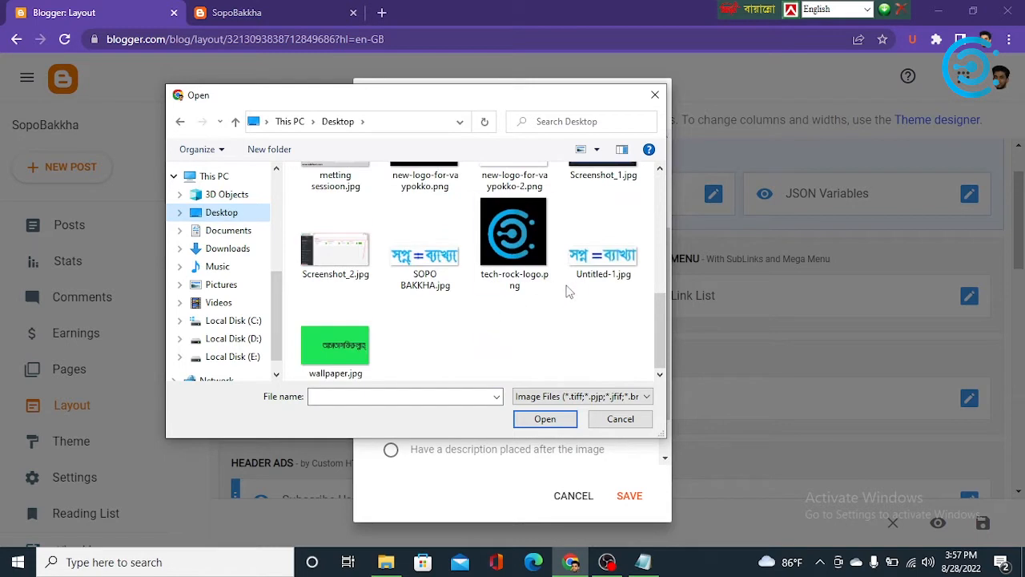
click(594, 272)
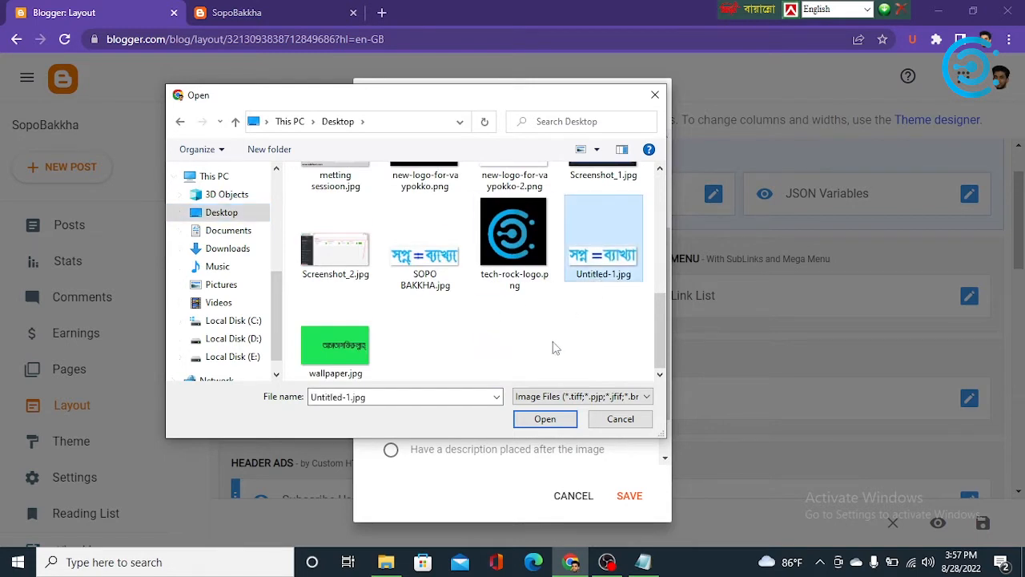
click(545, 418)
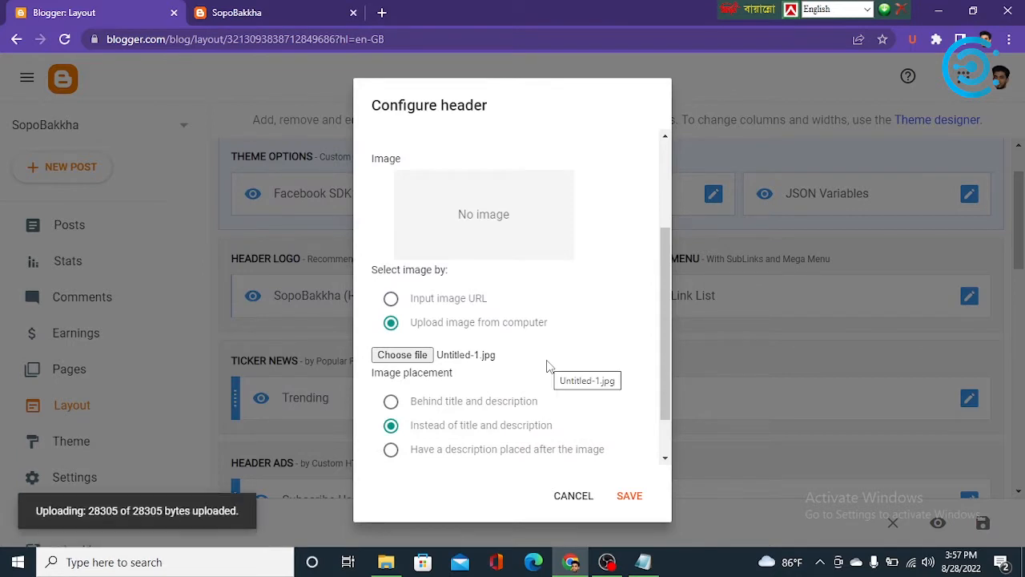
Review the uploaded logo, place it instead of title and description, and save both the header gadget and the layout.
scroll(442, 366, down, 1)
scroll(441, 366, up, 3)
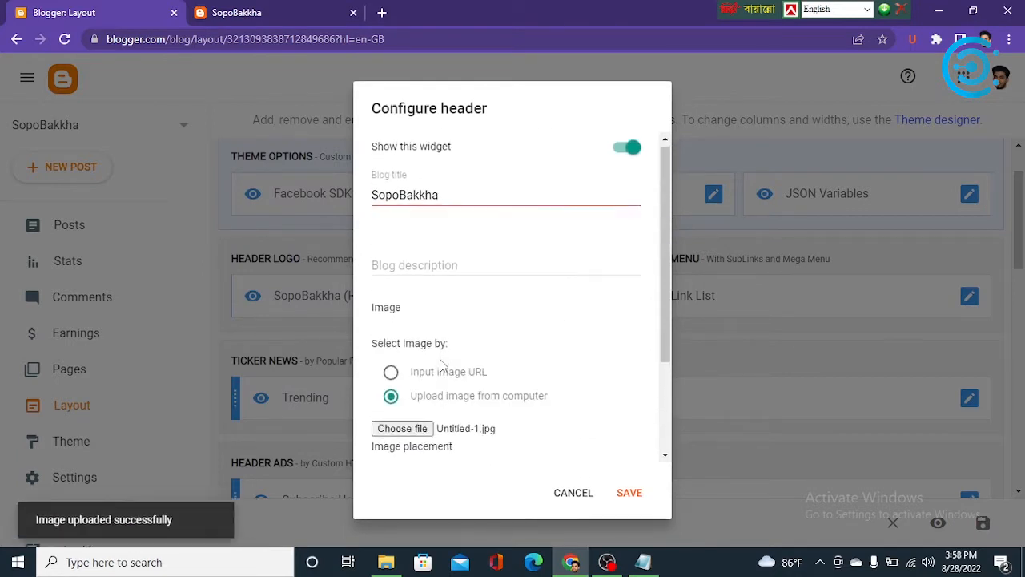
scroll(440, 366, down, 3)
scroll(442, 365, up, 4)
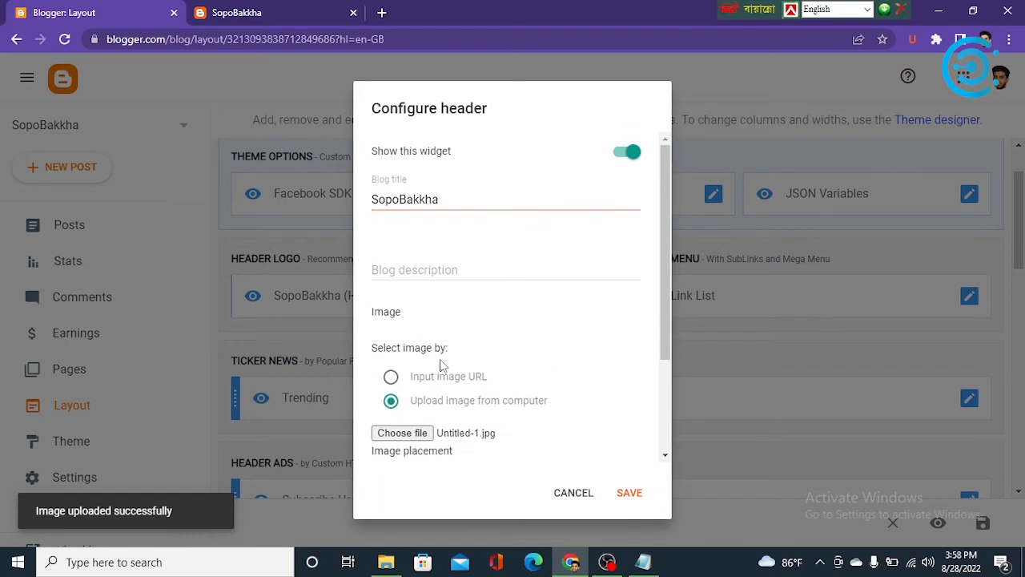
scroll(441, 364, down, 2)
scroll(440, 361, down, 2)
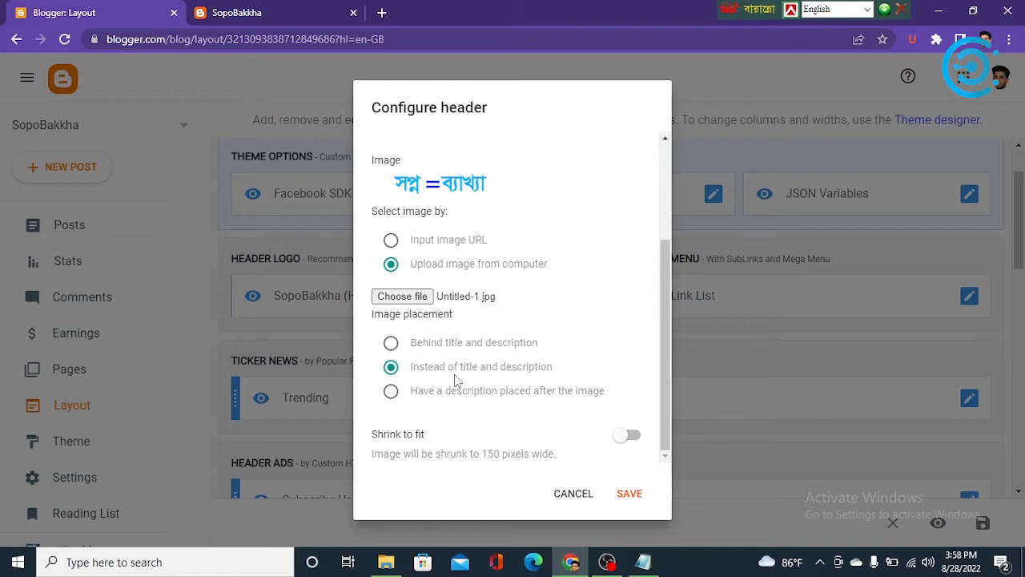
click(392, 370)
click(639, 496)
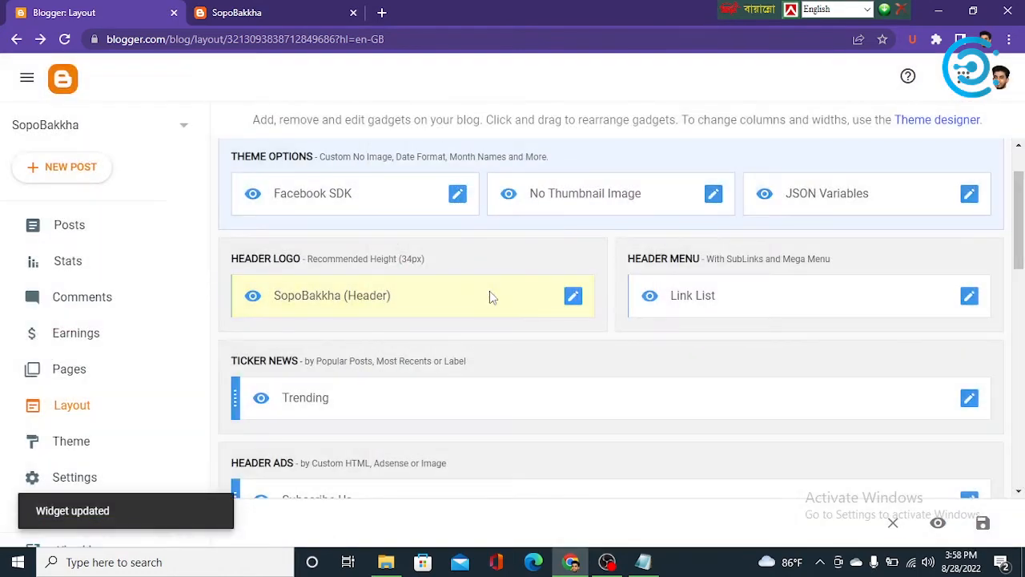
click(983, 525)
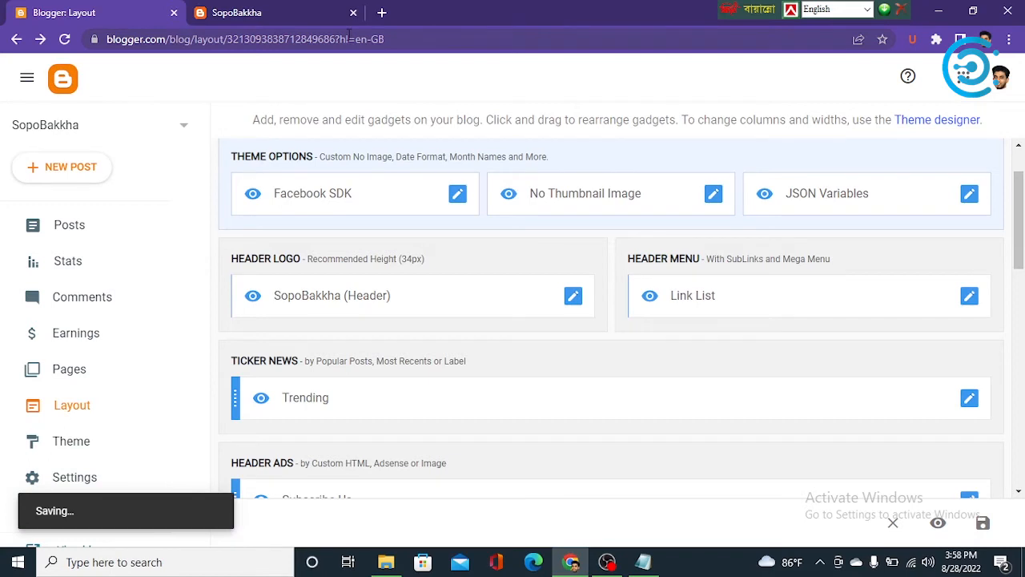
Reload the live SopoBakkha blog and check the header logo and the footer's logo area.
click(223, 10)
click(64, 38)
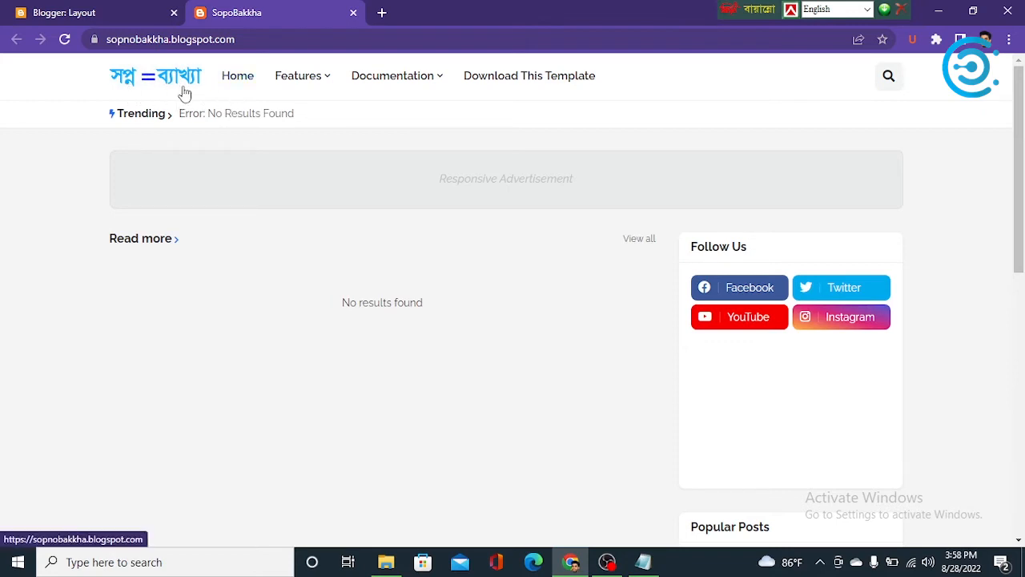
scroll(259, 332, down, 2)
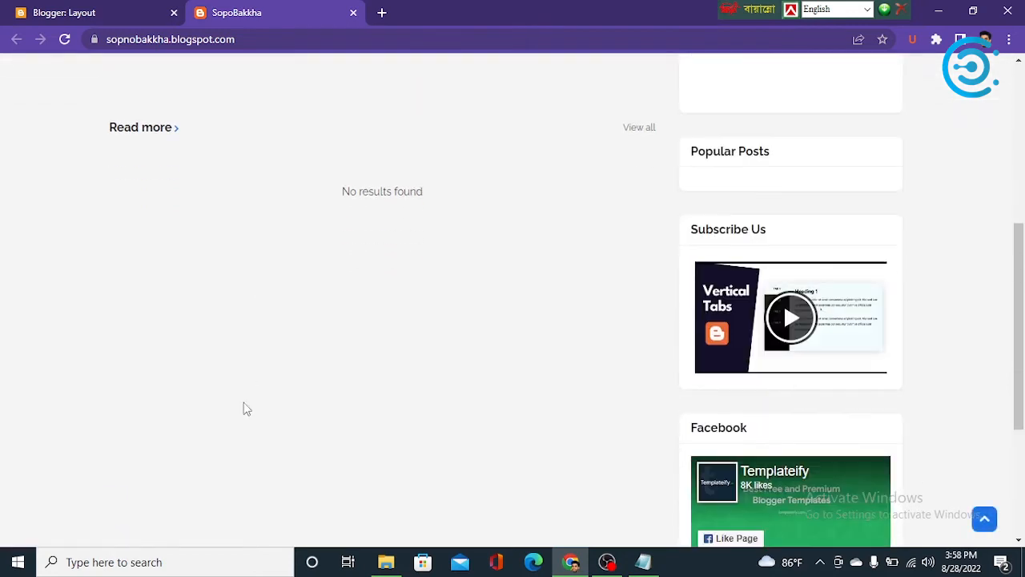
scroll(247, 408, down, 4)
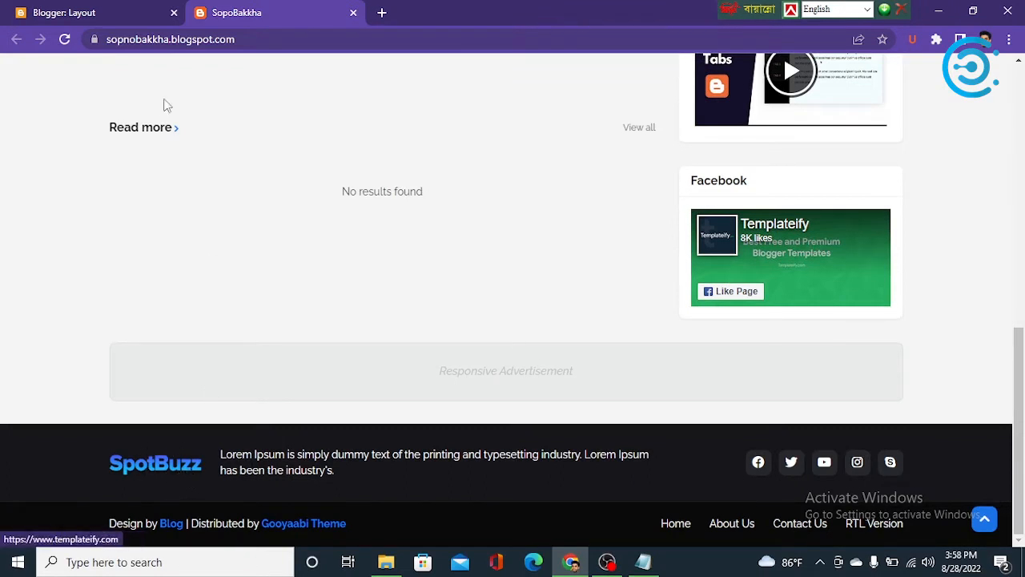
Open the settings of the About Us gadget in the layout's About Section and look over its caption, link and image fields.
click(83, 13)
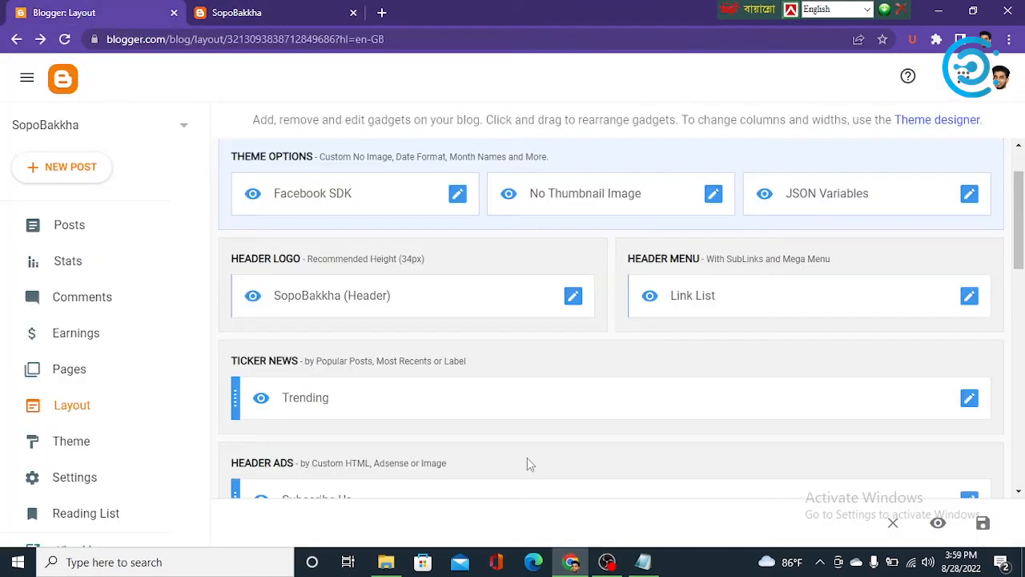
scroll(462, 427, down, 3)
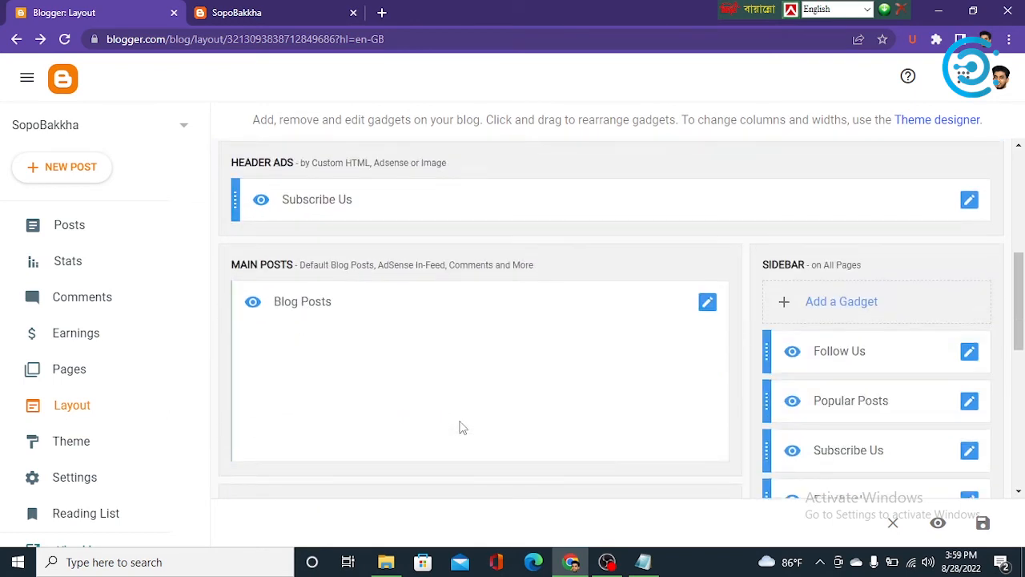
scroll(451, 398, down, 5)
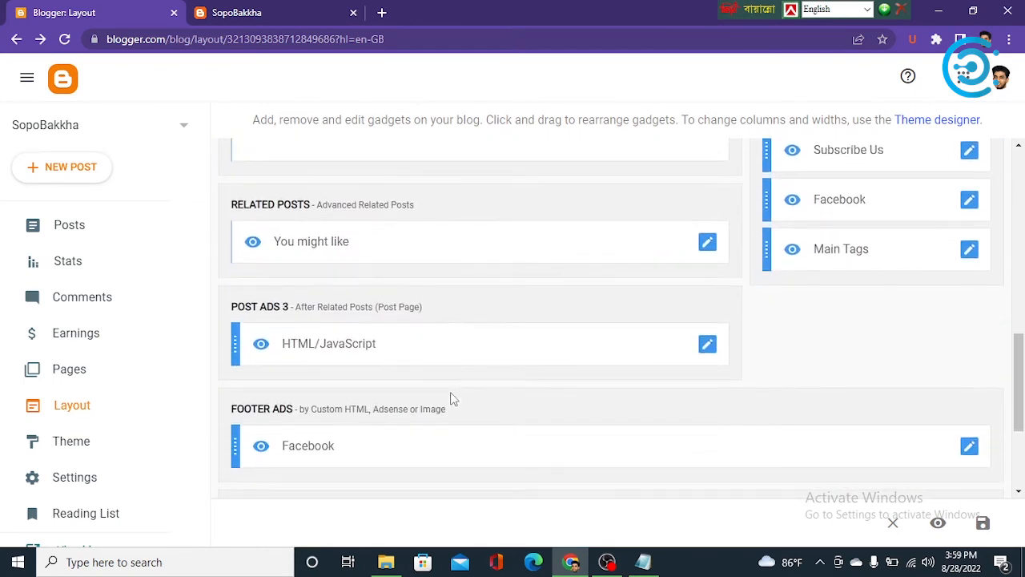
scroll(451, 397, down, 2)
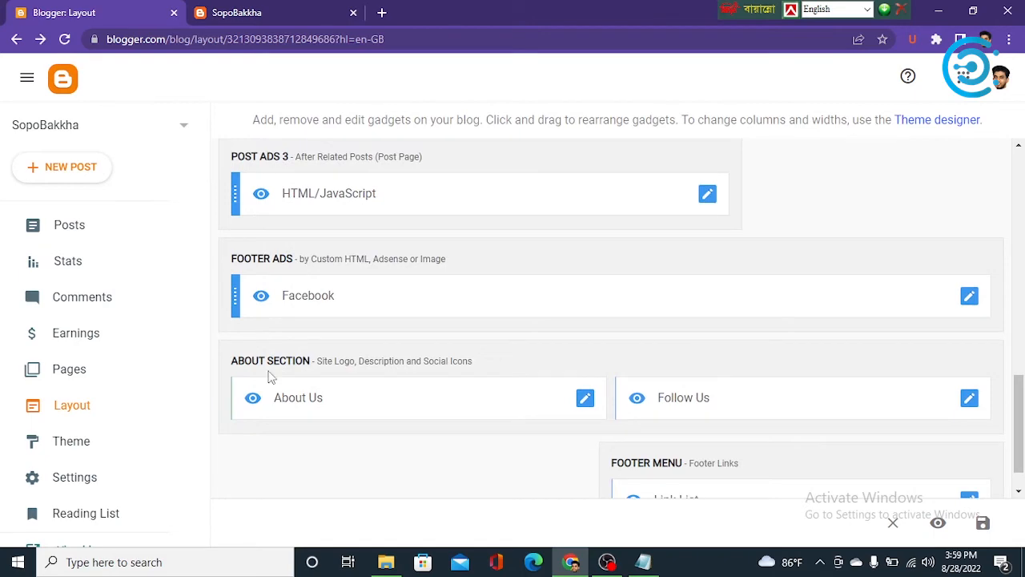
click(585, 404)
scroll(389, 325, down, 2)
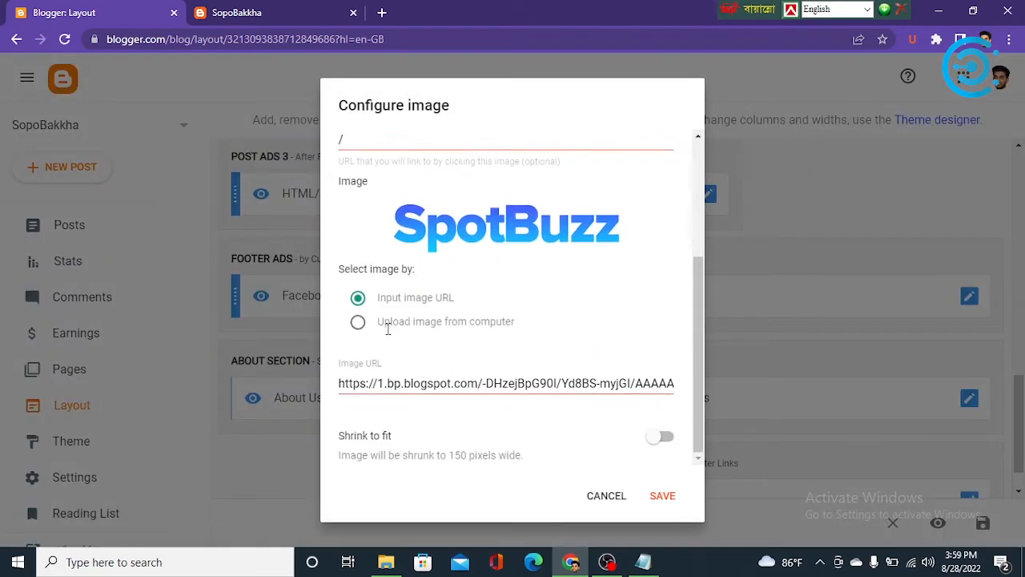
scroll(387, 329, up, 2)
scroll(353, 240, up, 1)
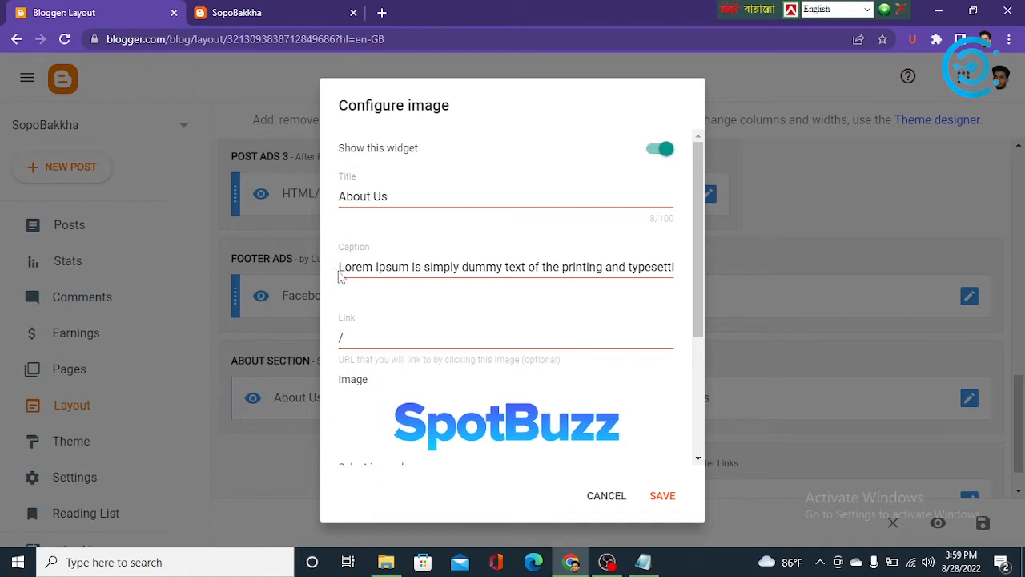
Examine the About Us gadget's full caption and image source options, and compare them with the footer on the live blog.
click(340, 269)
drag(339, 268, 970, 378)
click(445, 267)
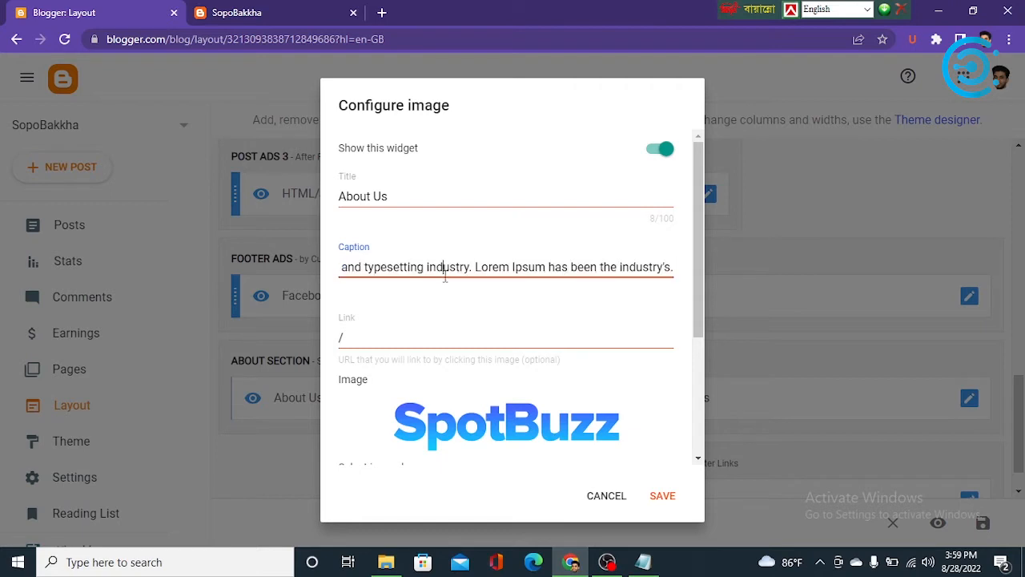
scroll(435, 457, down, 2)
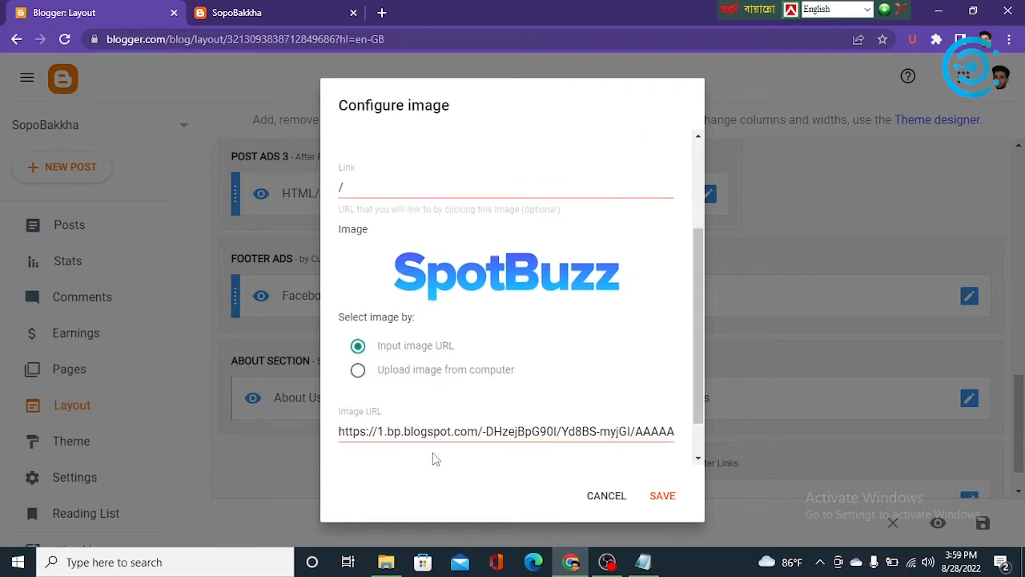
click(382, 378)
scroll(408, 357, up, 3)
click(244, 8)
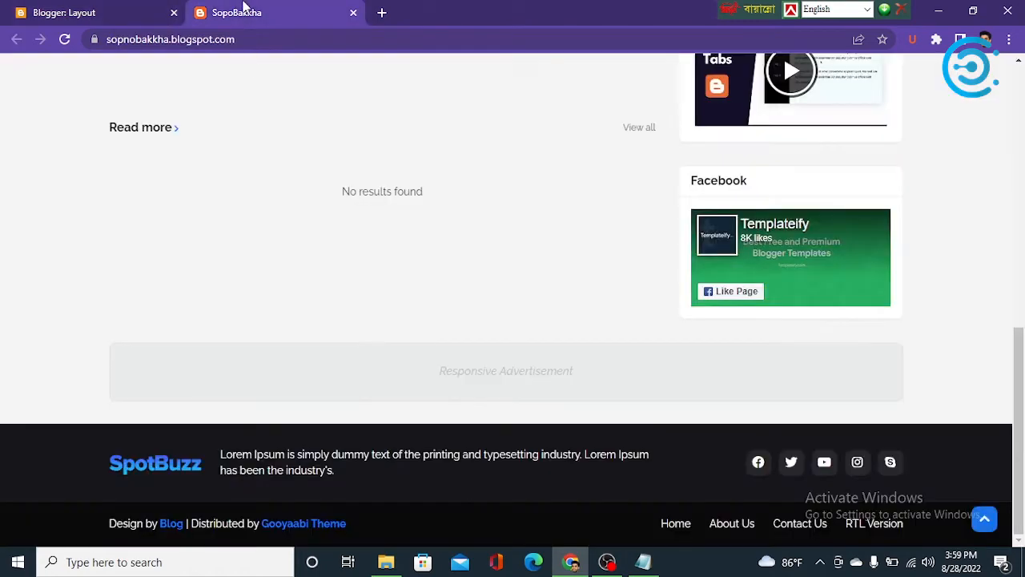
Upload Untitled-1.jpg from the Desktop as the image of the About Us gadget.
click(44, 14)
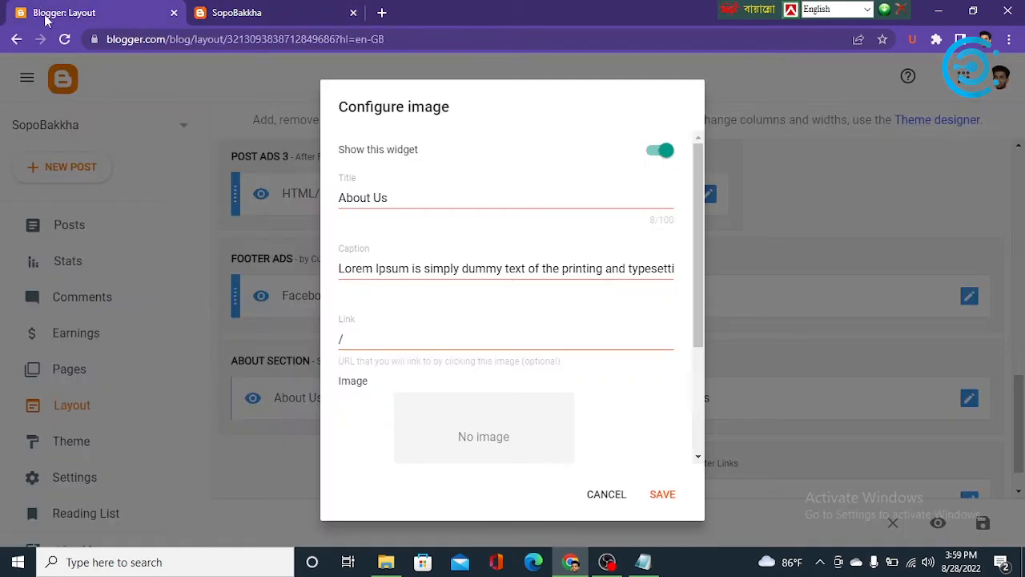
scroll(686, 408, down, 2)
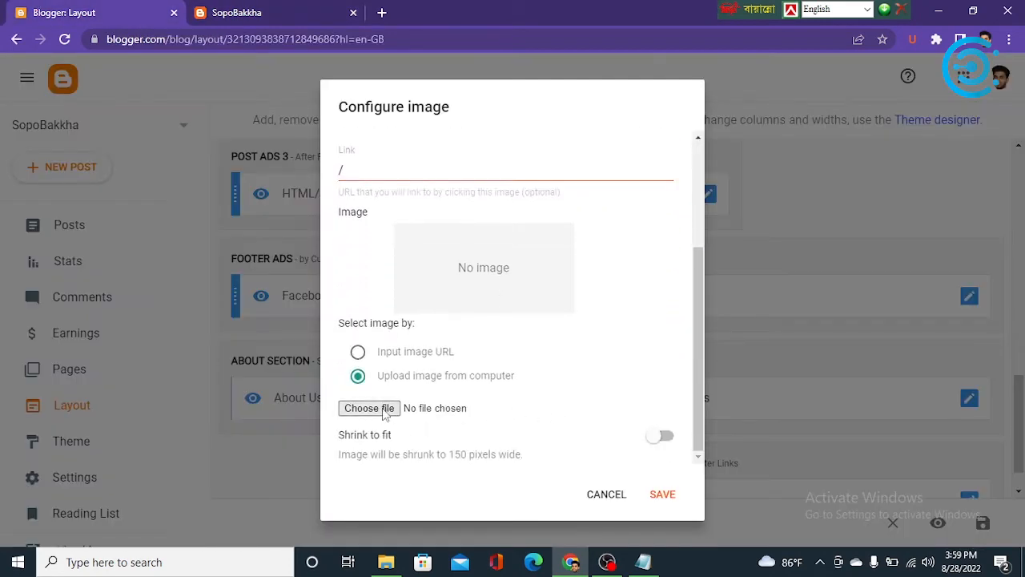
click(385, 409)
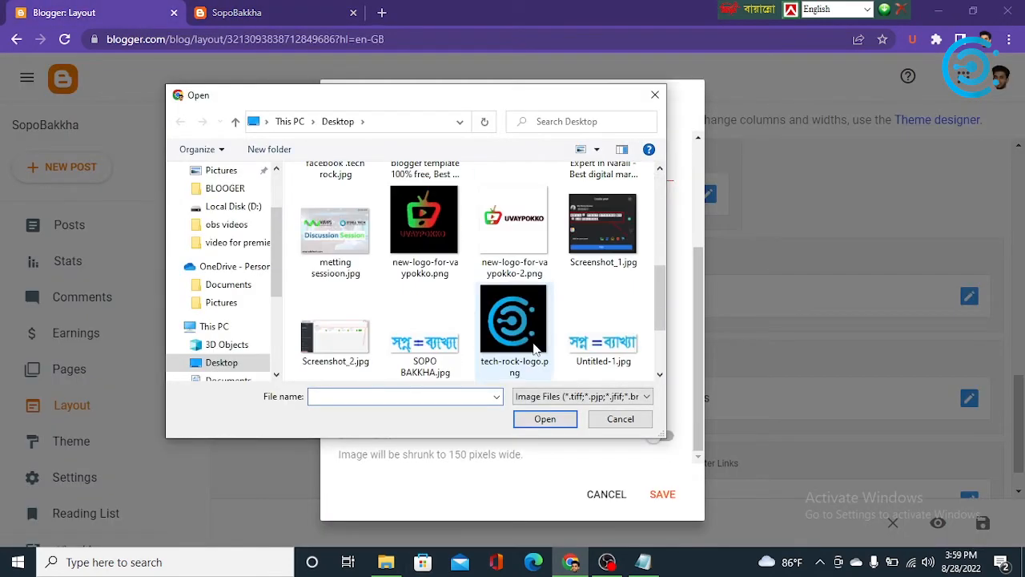
scroll(535, 349, down, 1)
click(600, 238)
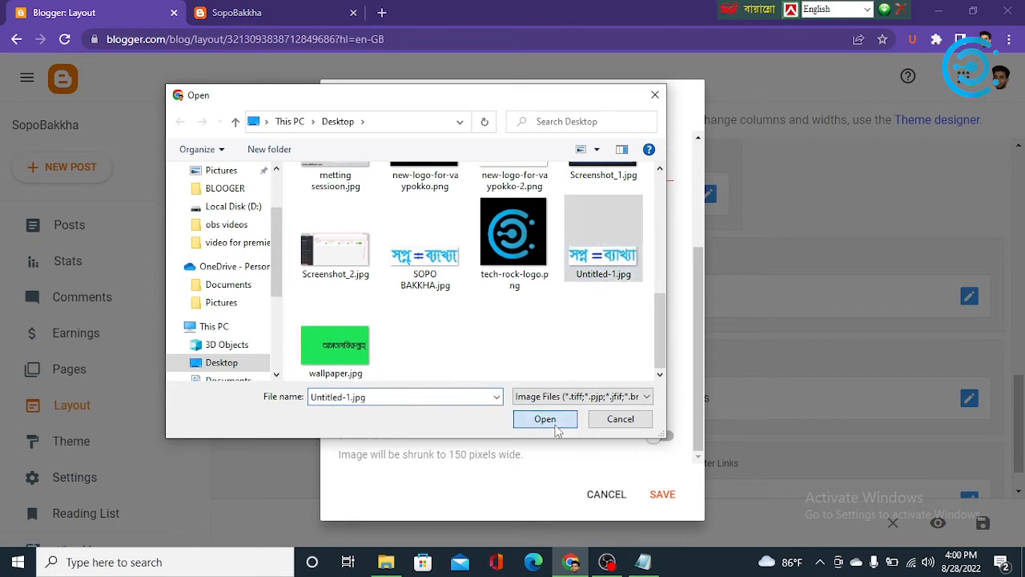
click(546, 419)
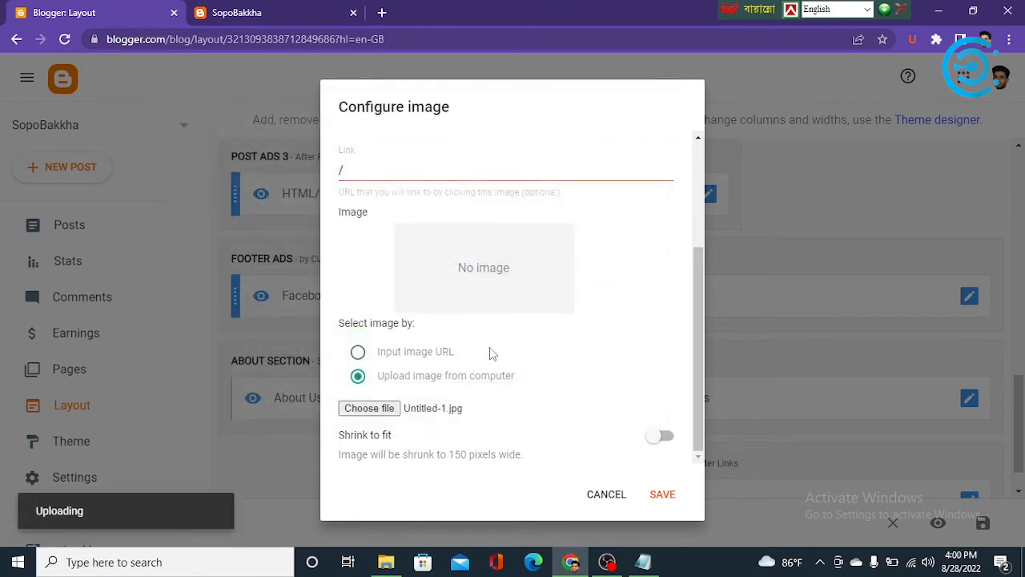
Review the uploaded logo in the About Us gadget, and save both the gadget and the layout.
scroll(491, 353, up, 1)
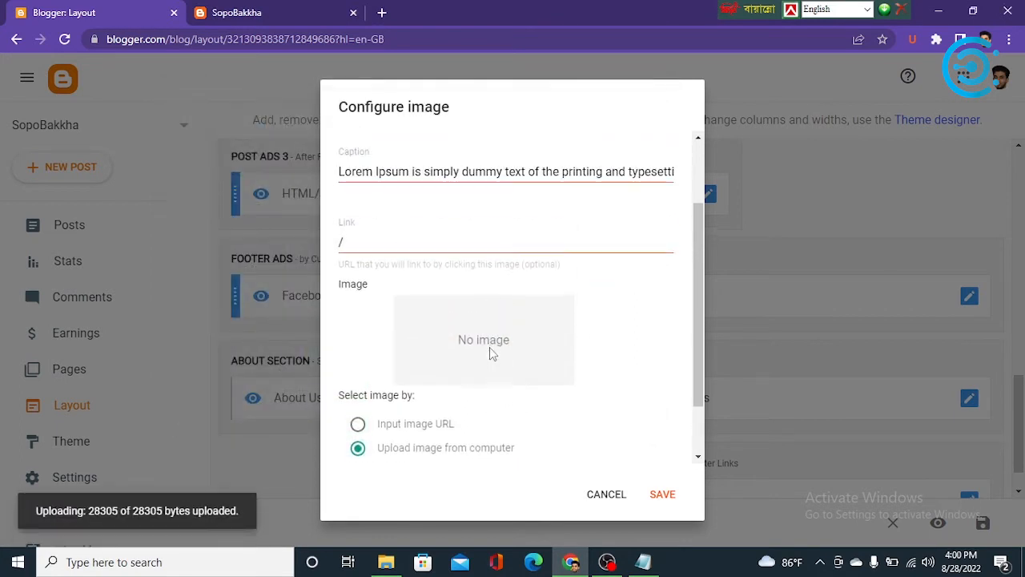
scroll(491, 349, up, 1)
scroll(491, 347, down, 1)
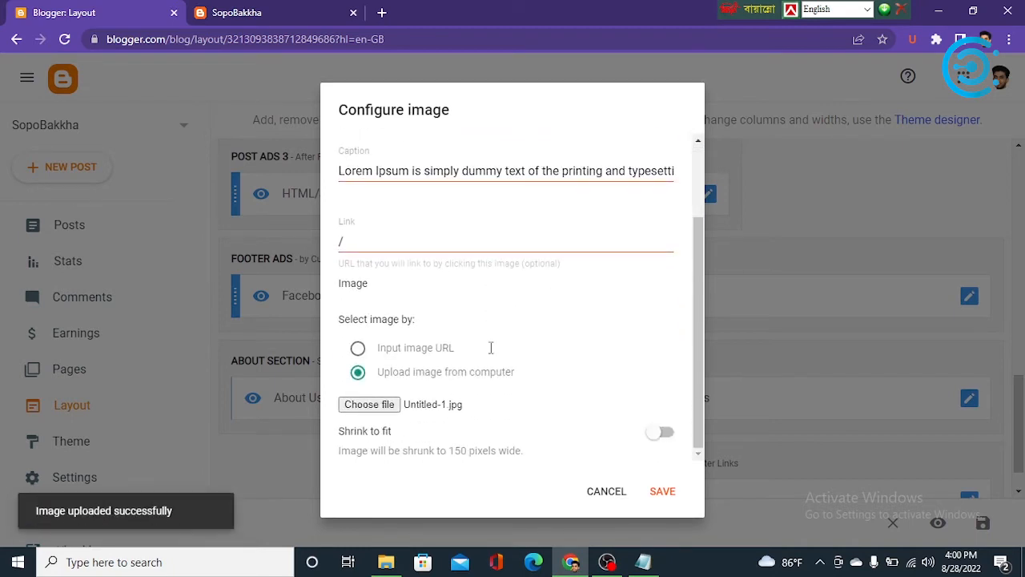
scroll(491, 347, up, 1)
scroll(489, 348, down, 1)
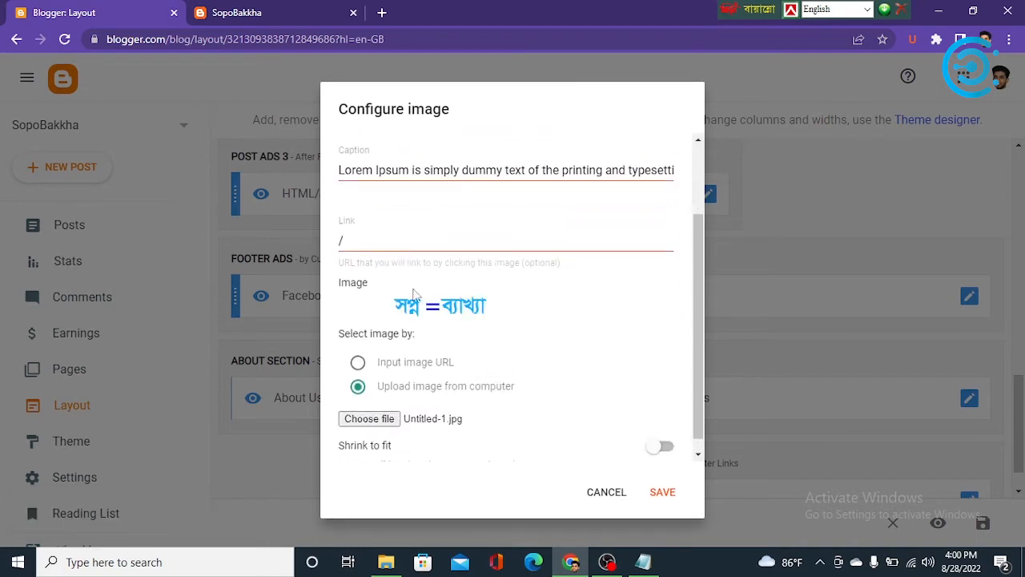
click(668, 492)
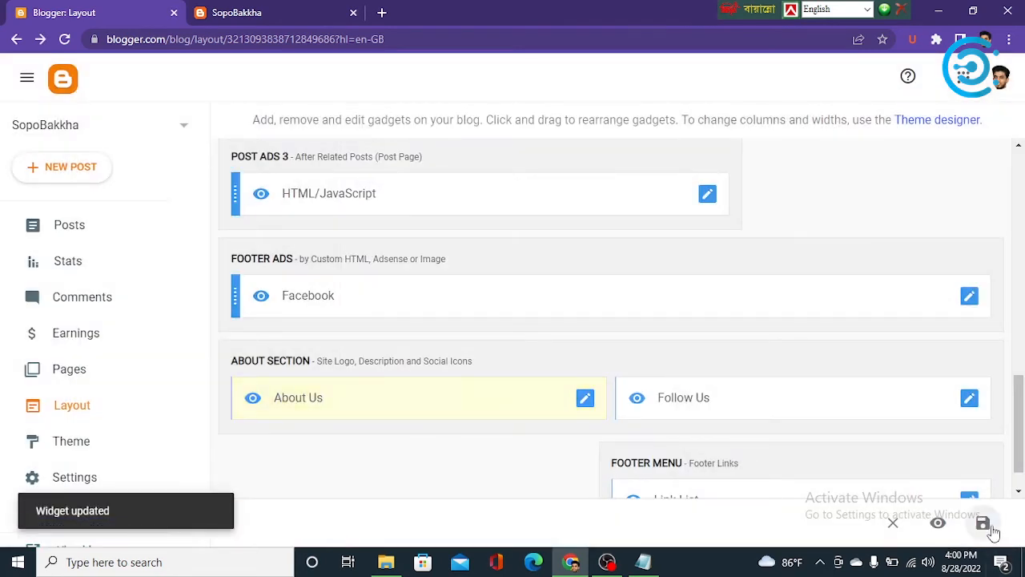
click(991, 528)
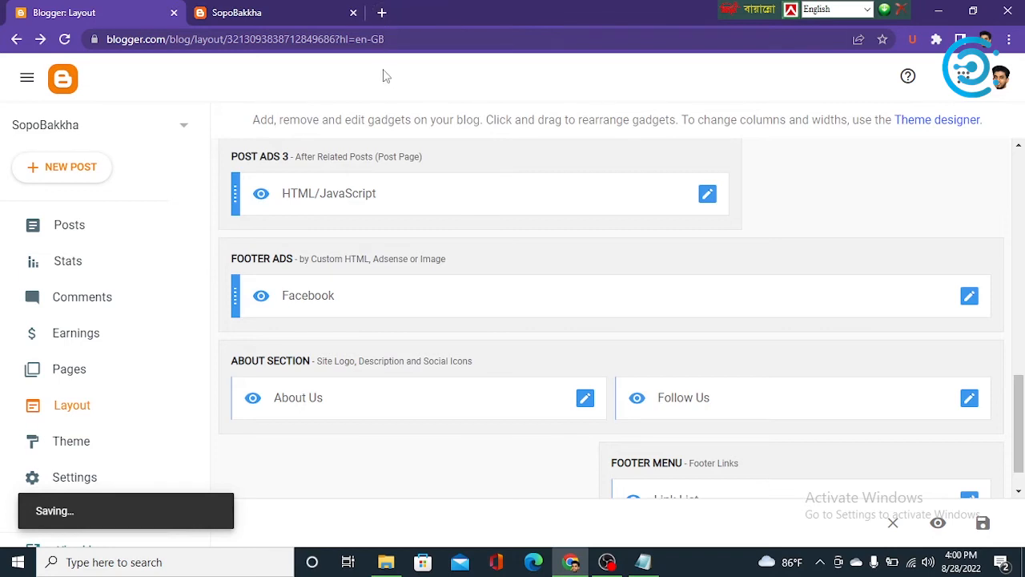
Reload the live SopoBakkha blog and check the logo and placeholder description in its footer.
click(282, 8)
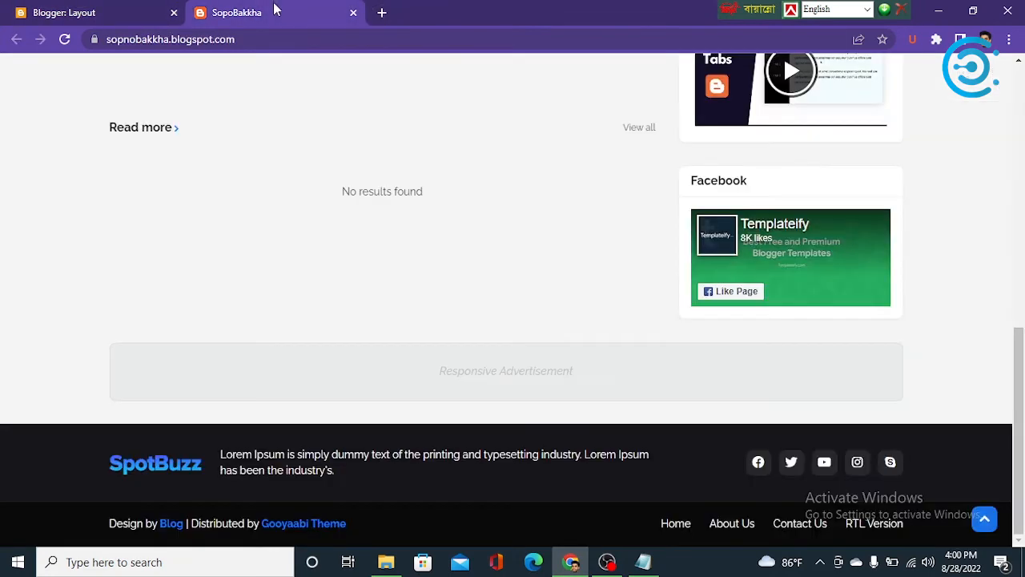
click(64, 40)
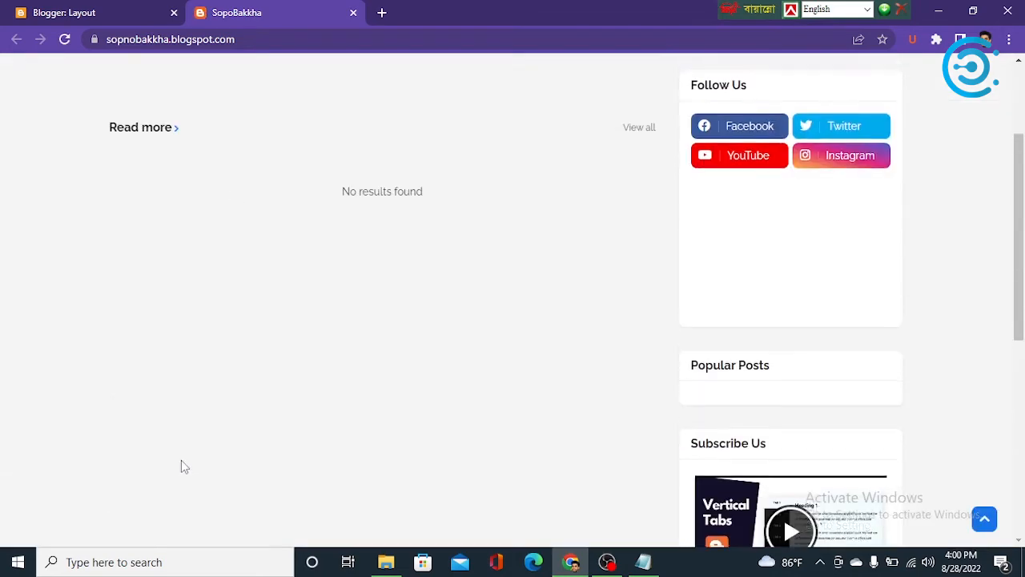
scroll(181, 461, up, 3)
scroll(181, 459, down, 8)
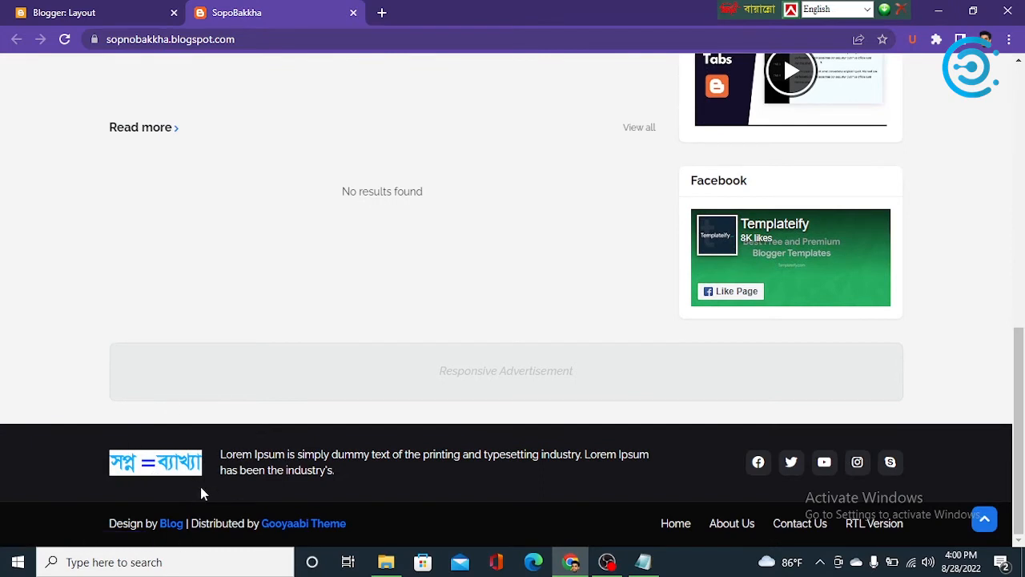
scroll(216, 497, up, 1)
scroll(240, 513, down, 1)
triple_click(225, 455)
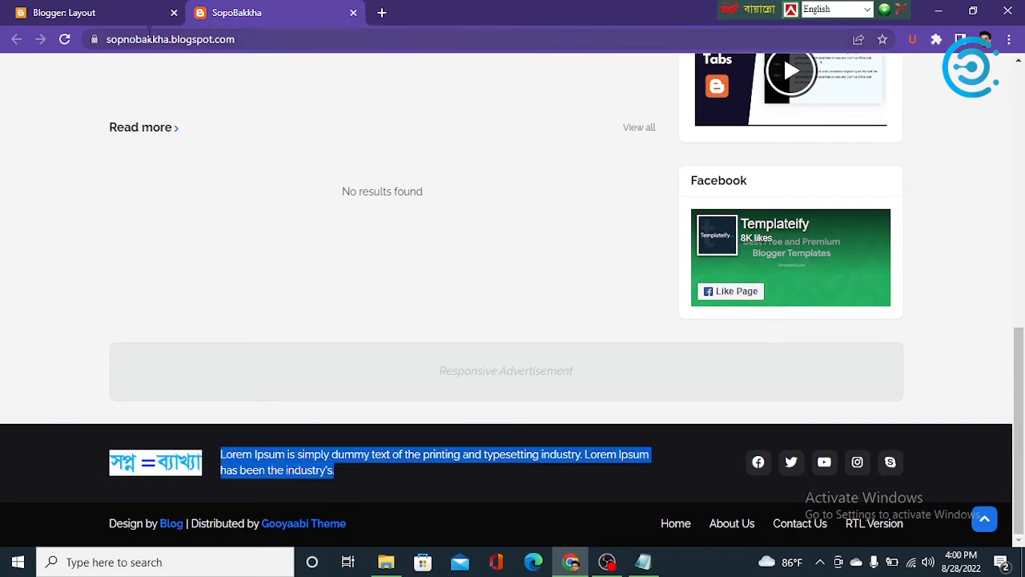
Return to the Blogger layout and set the Bangla keyboard's input mode to Unicode.
click(80, 12)
click(867, 10)
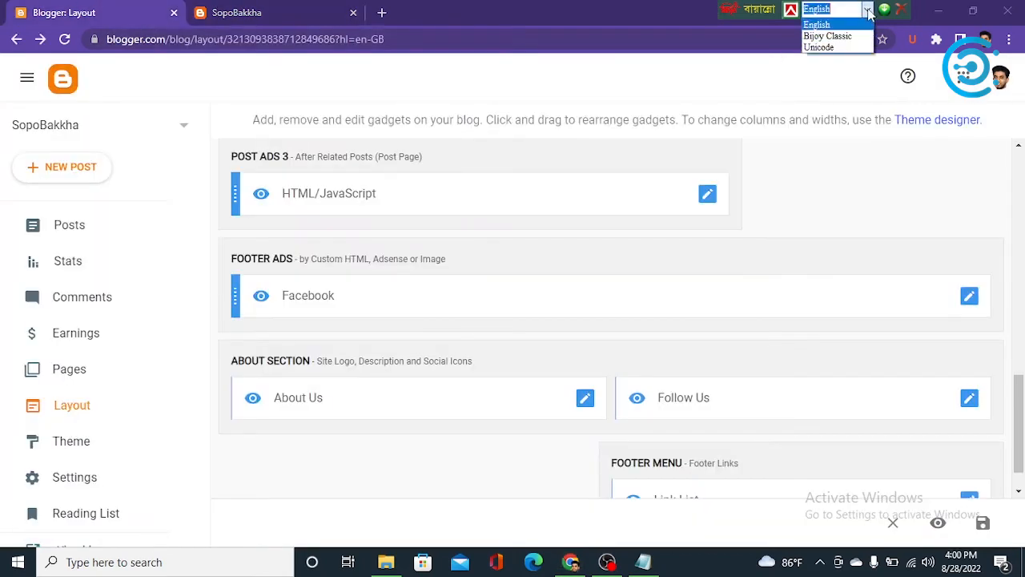
click(819, 47)
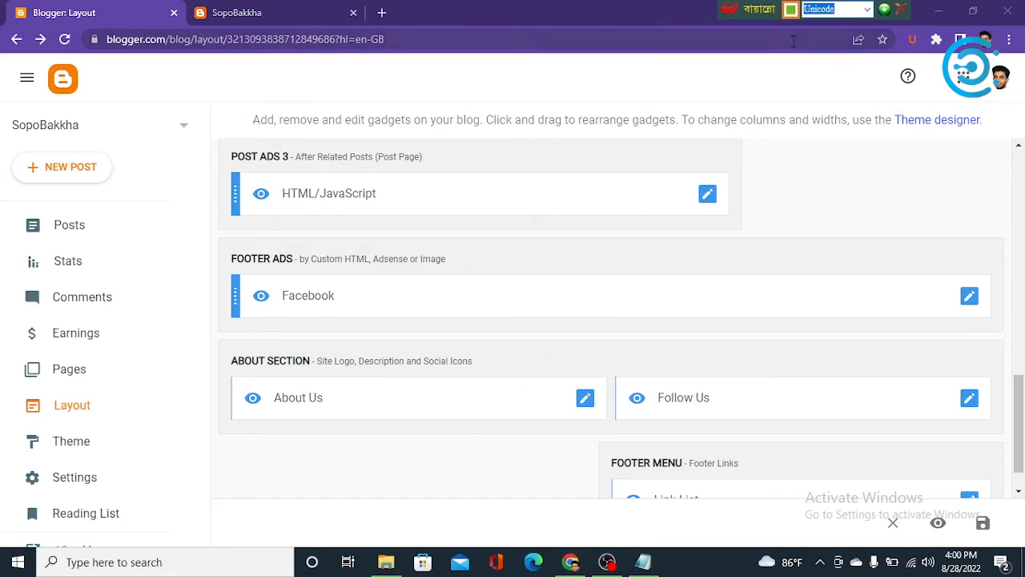
Replace the About Us caption with a Bangla site description ending "যে ব্যাখ্যা গুলো আমরা বিভিন্ন গুরুজন ও বই থেকে সংগ্রহ করি।", and save the gadget and layout.
scroll(625, 304, down, 1)
click(582, 359)
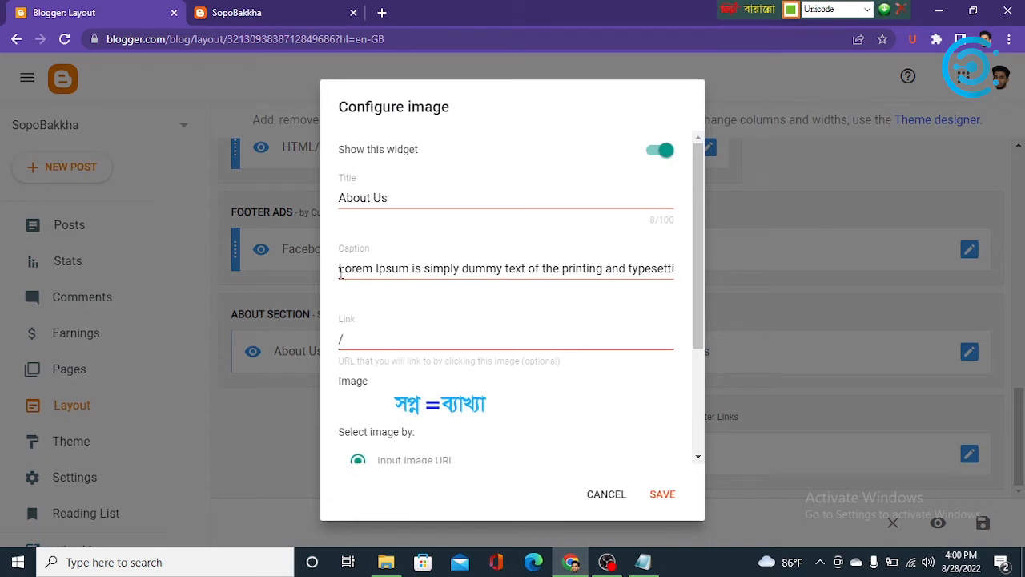
drag(340, 271, 808, 290)
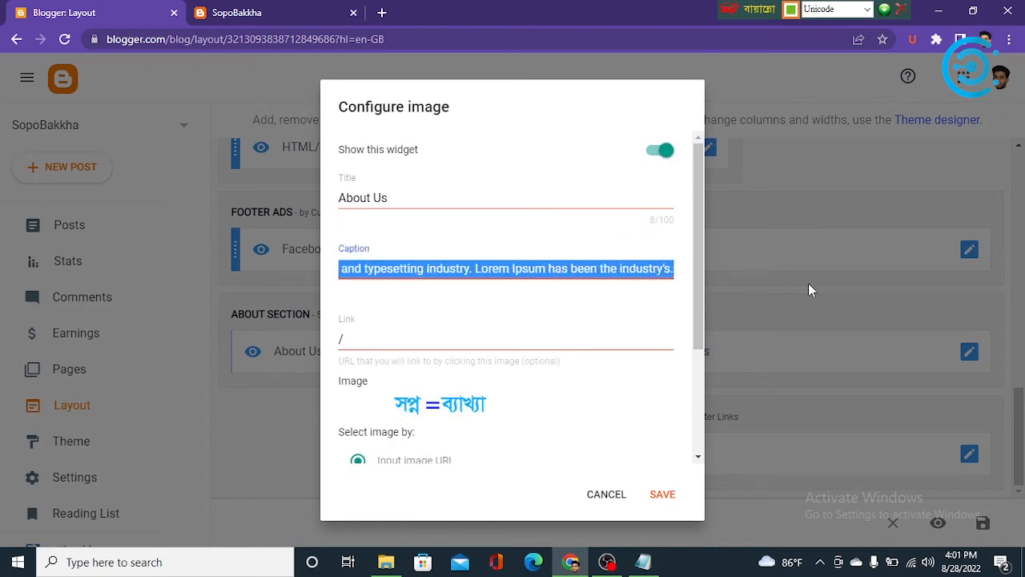
key(BackSpace)
text(স)
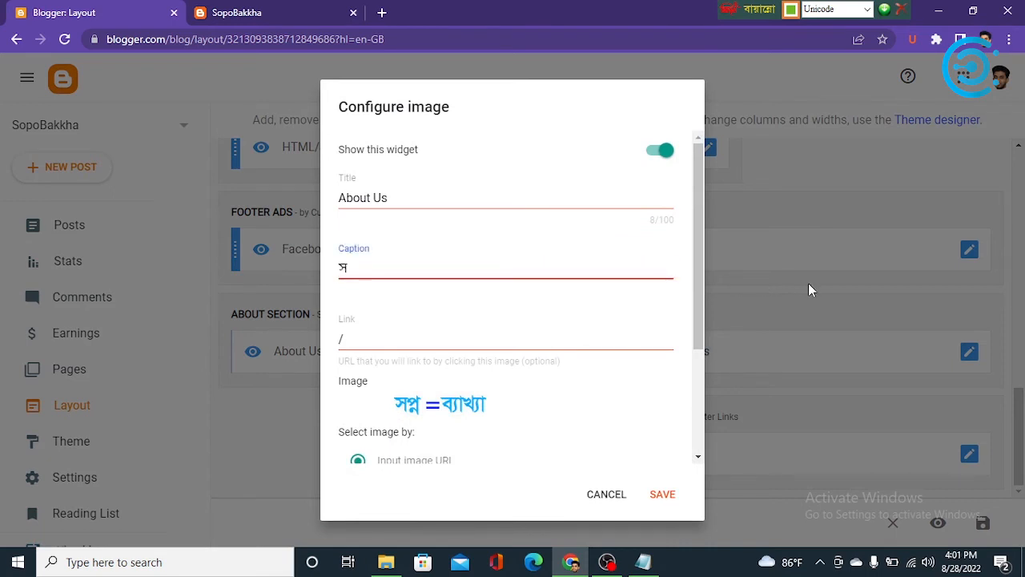
text(প্ন ব)
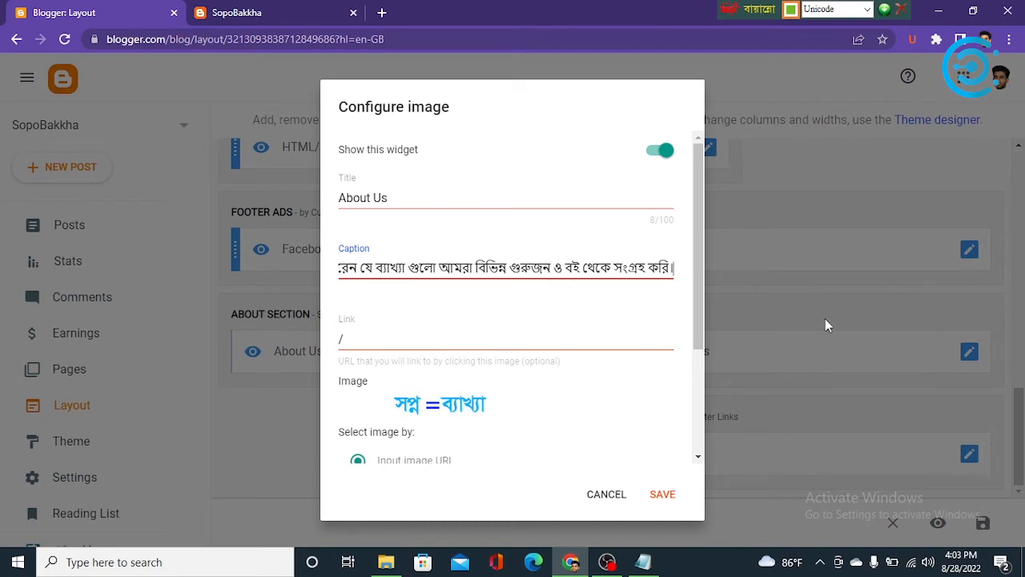
click(676, 497)
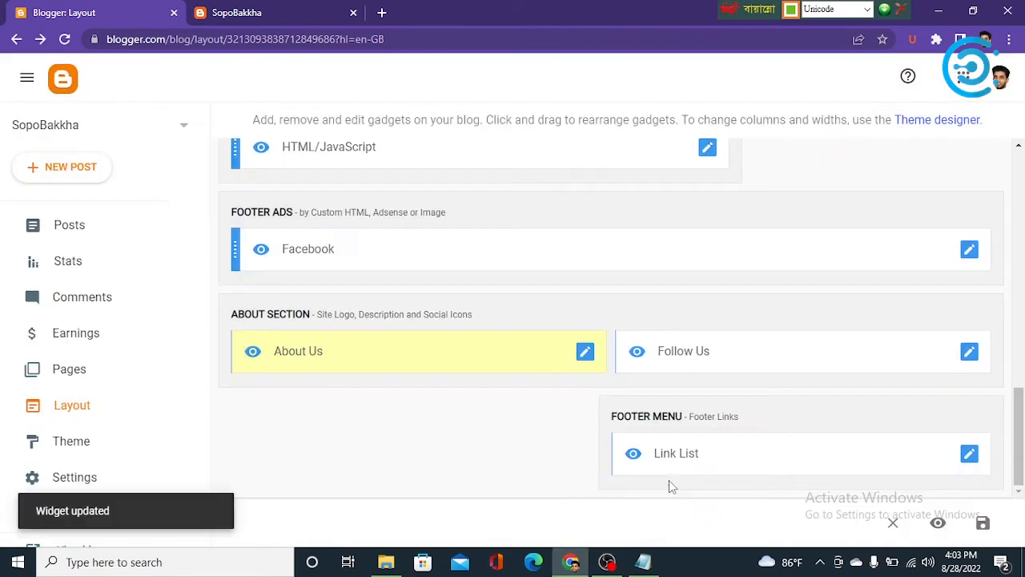
click(983, 522)
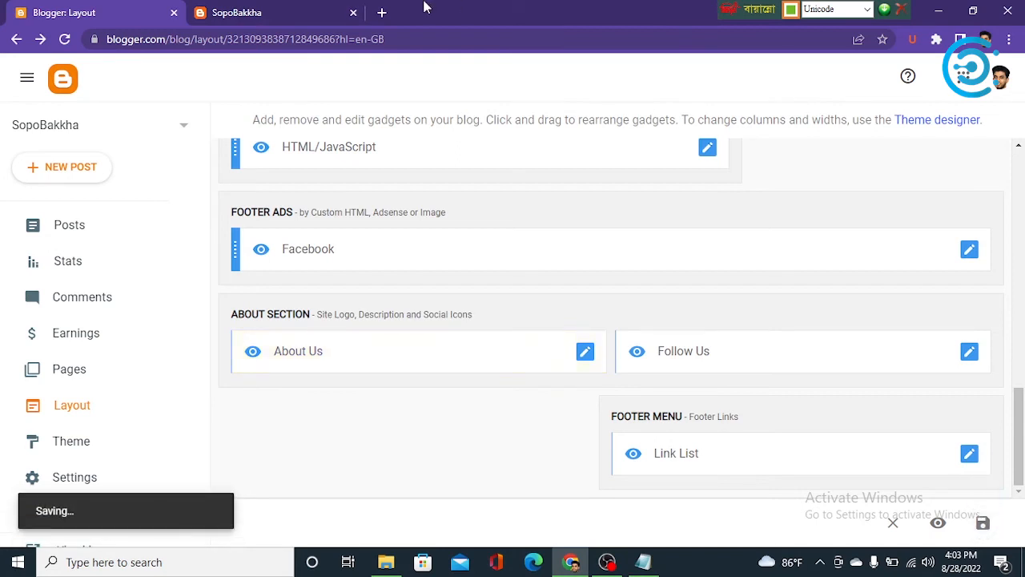
Reload the live blog and check the Bangla description beside the footer logo.
click(314, 9)
click(64, 38)
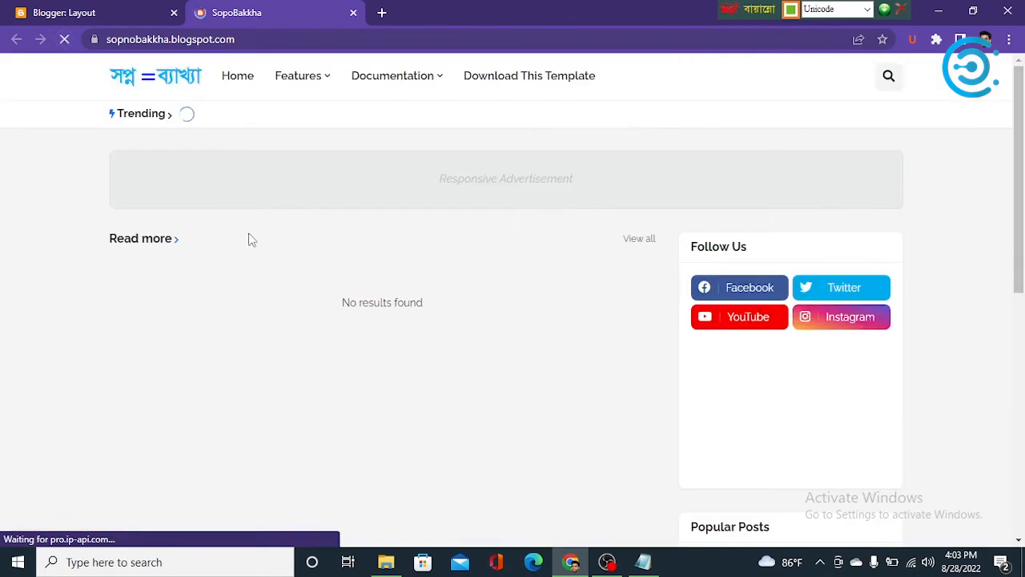
click(6, 2)
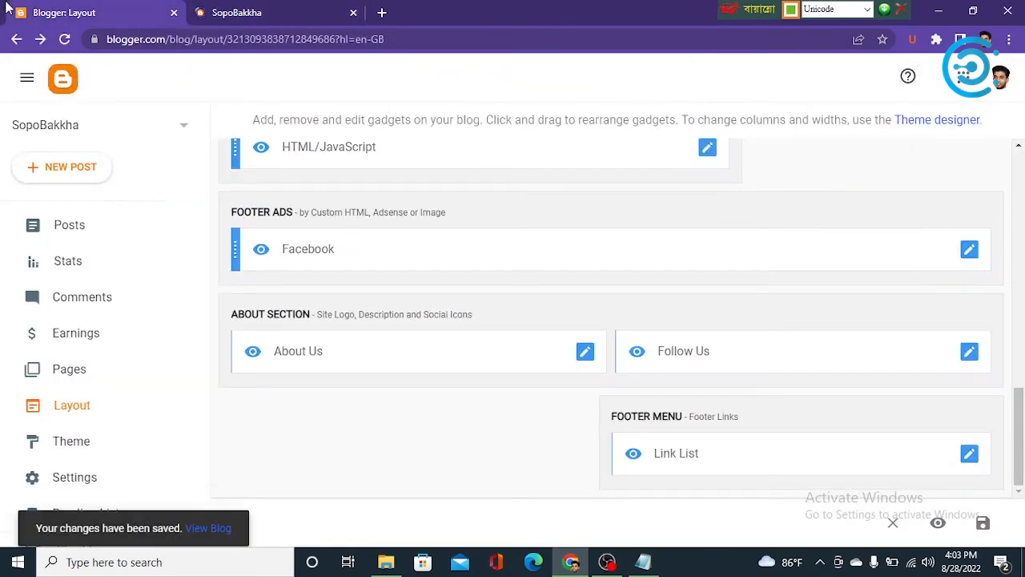
click(224, 4)
scroll(300, 318, down, 10)
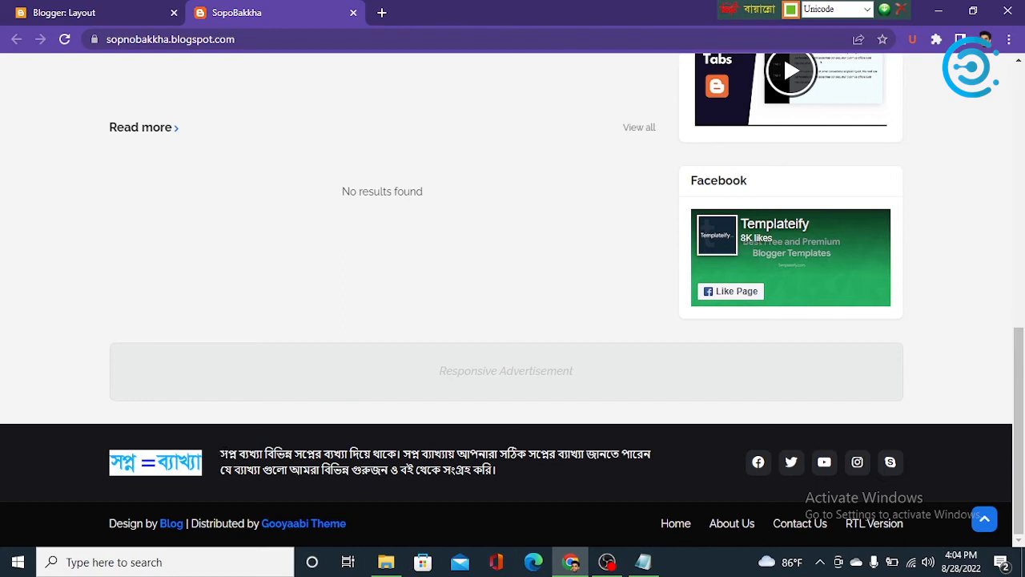
Proofread the footer's Bangla description on the live blog, highlighting individual phrases and comparing their spelling.
click(216, 456)
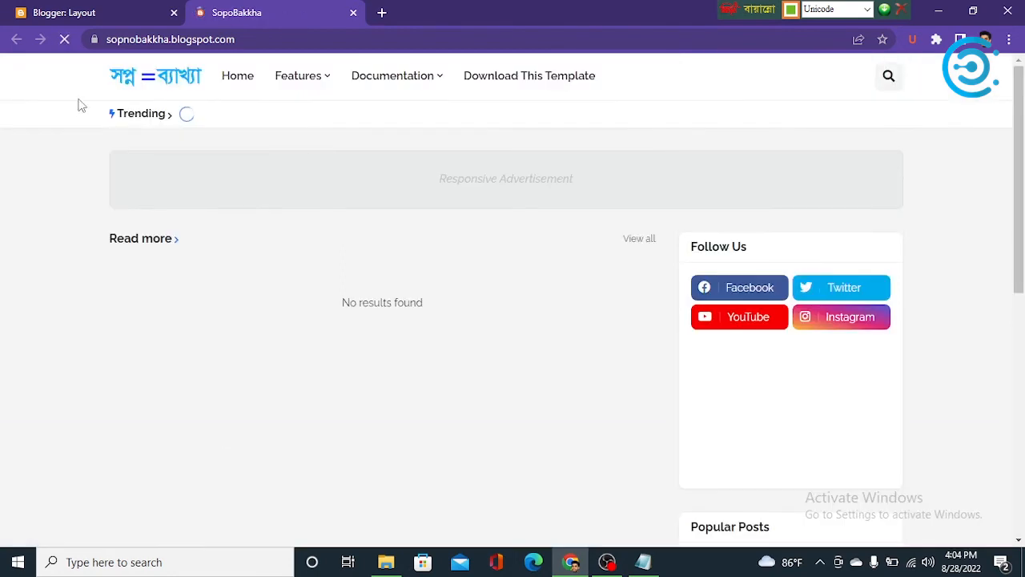
click(149, 90)
scroll(486, 385, down, 5)
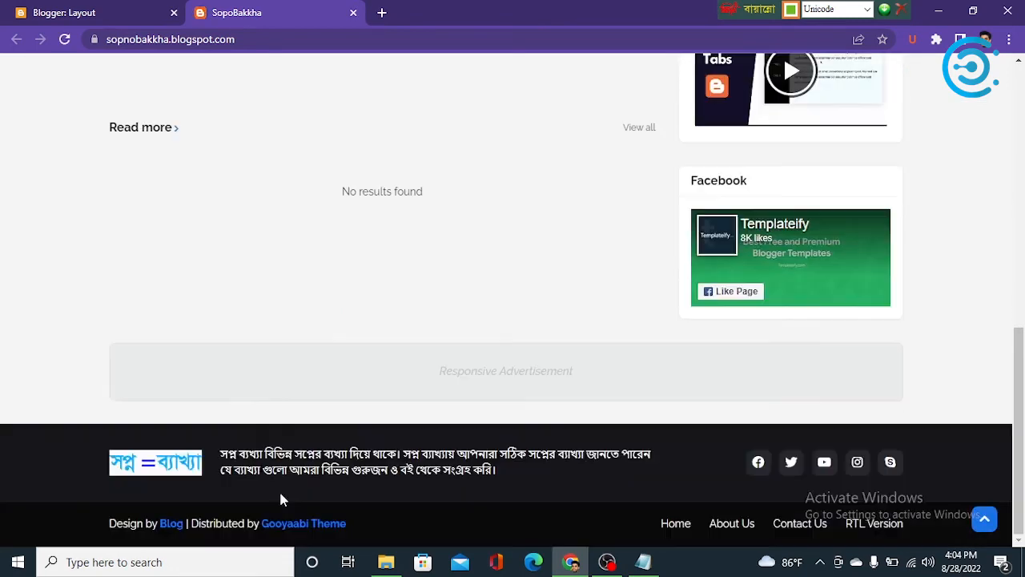
drag(220, 454, 265, 454)
drag(403, 454, 455, 455)
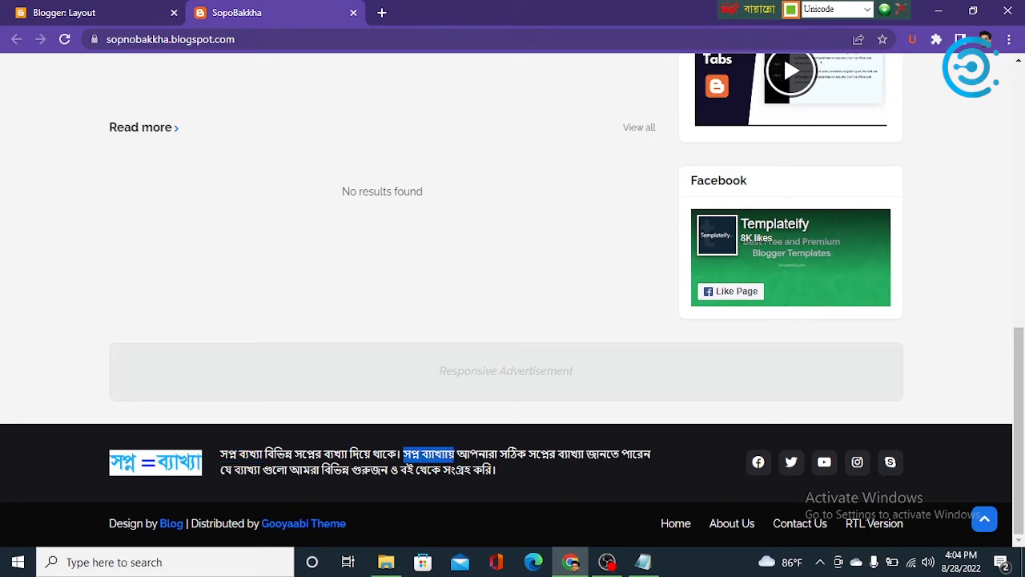
drag(294, 454, 347, 454)
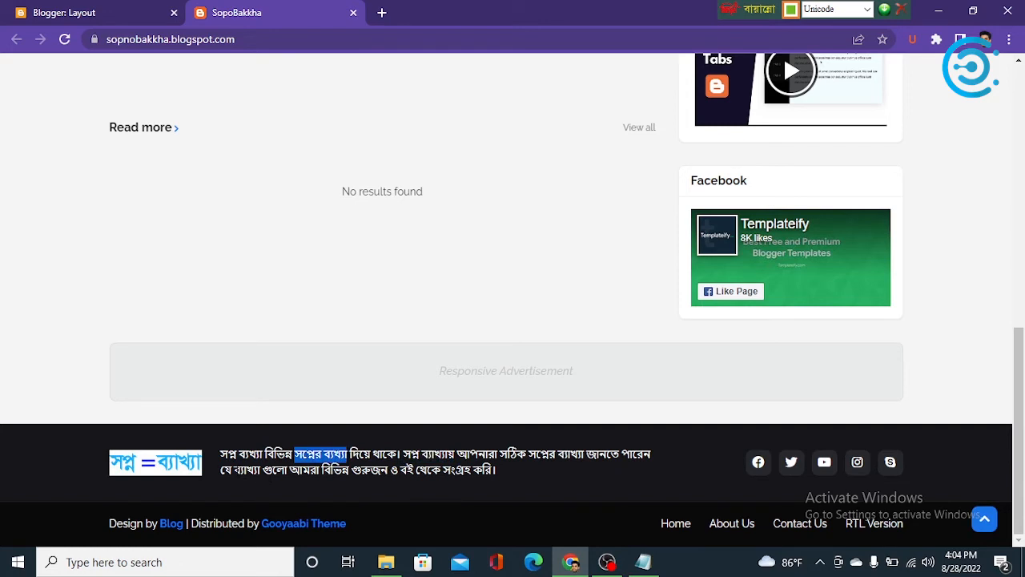
drag(234, 470, 260, 471)
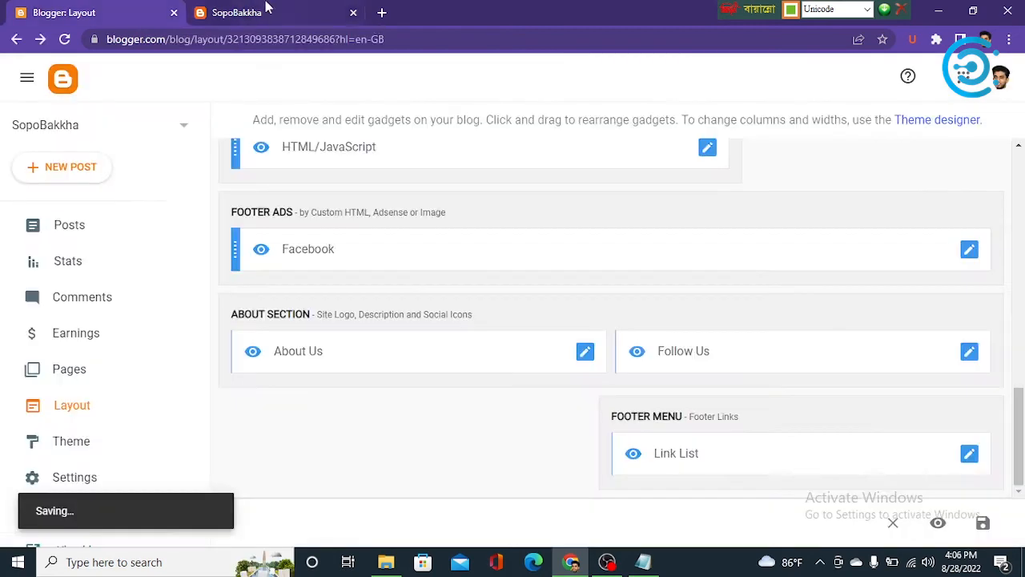
Recheck the live blog's footer and highlight its credit line "Design by Blog | Distributed by Gooyaabi Theme".
click(264, 12)
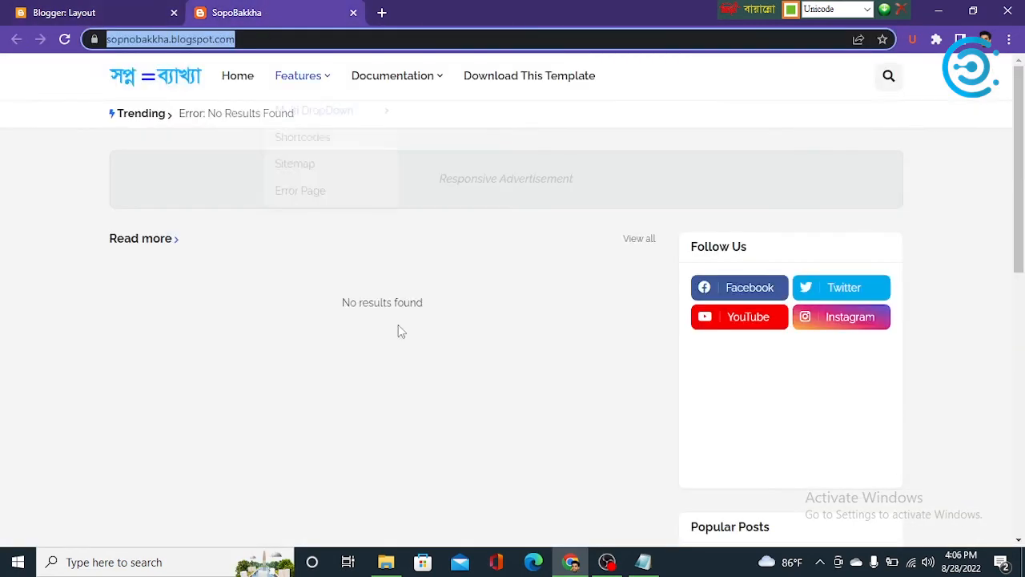
scroll(413, 370, down, 10)
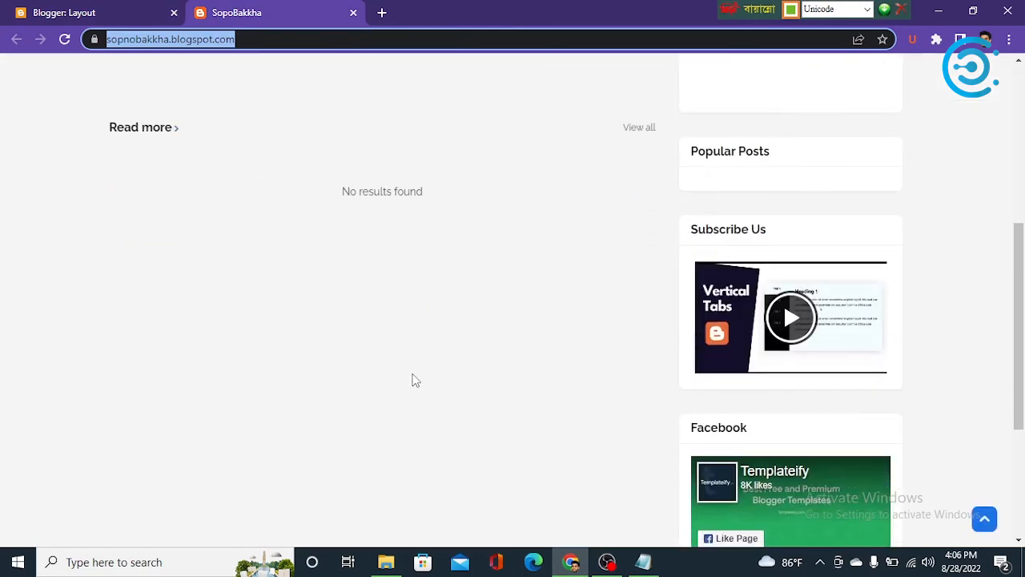
click(16, 10)
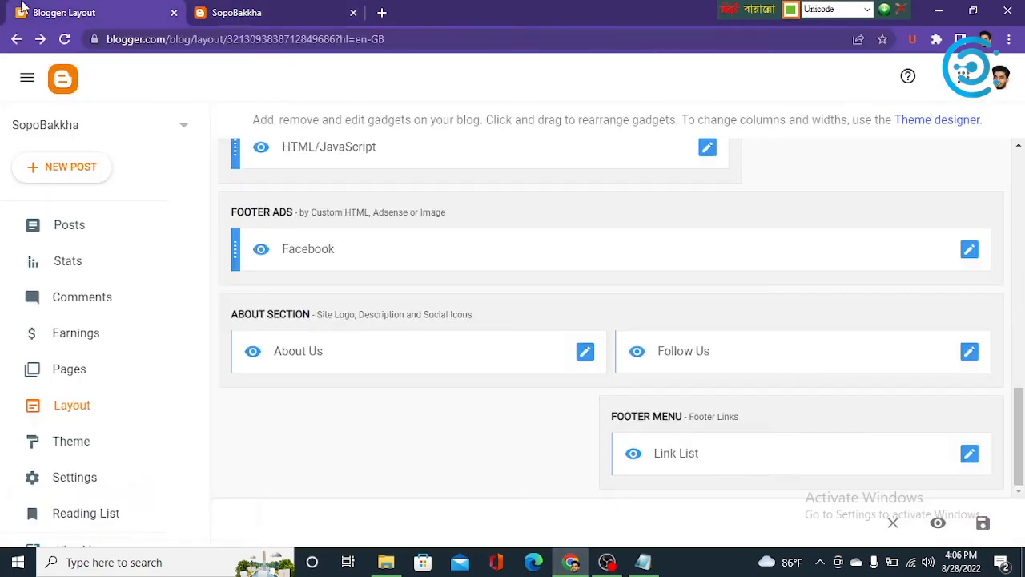
click(232, 8)
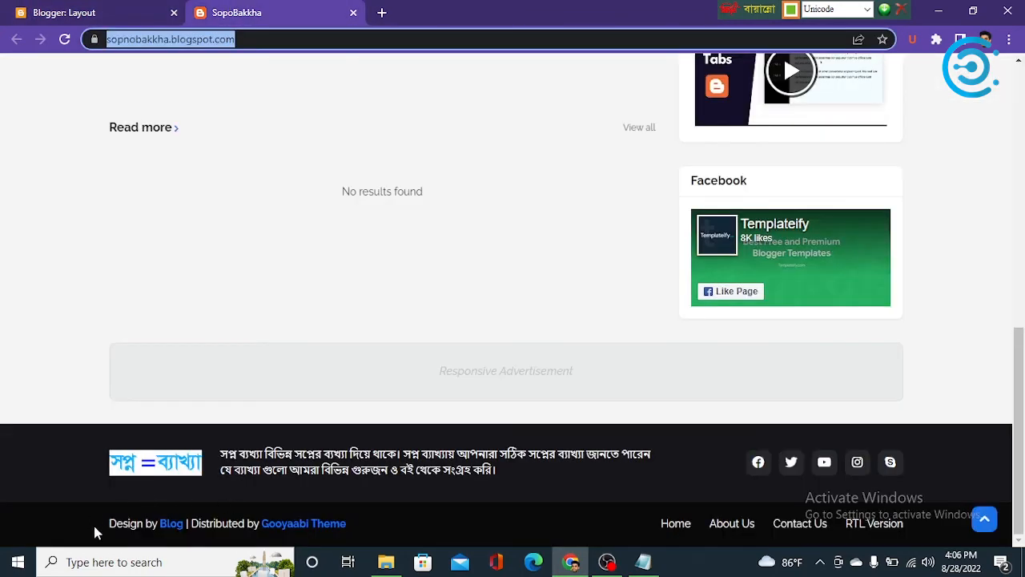
drag(93, 525, 357, 513)
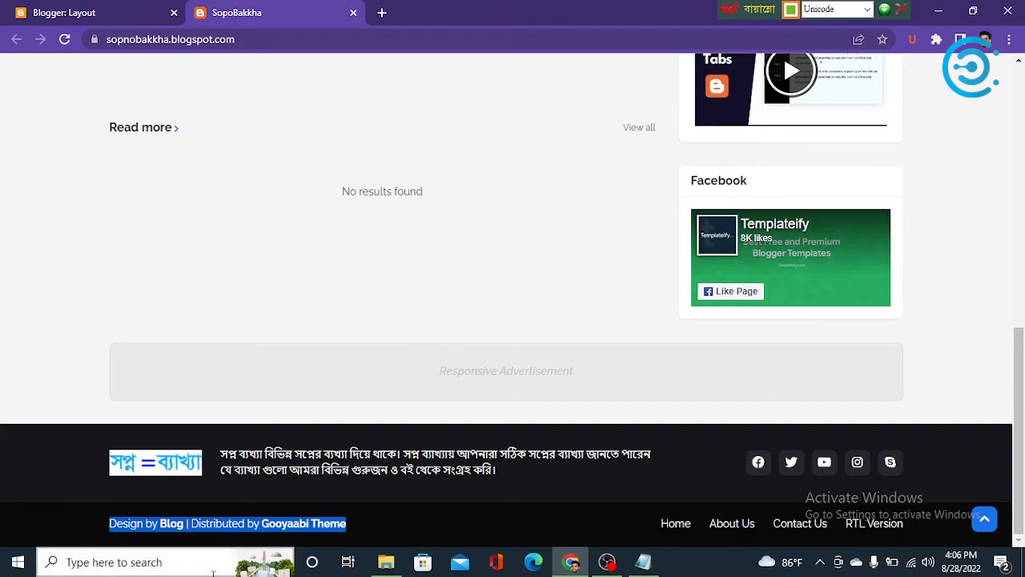
Examine the live blog footer's credit line by highlighting its individual parts and the whole line.
click(108, 525)
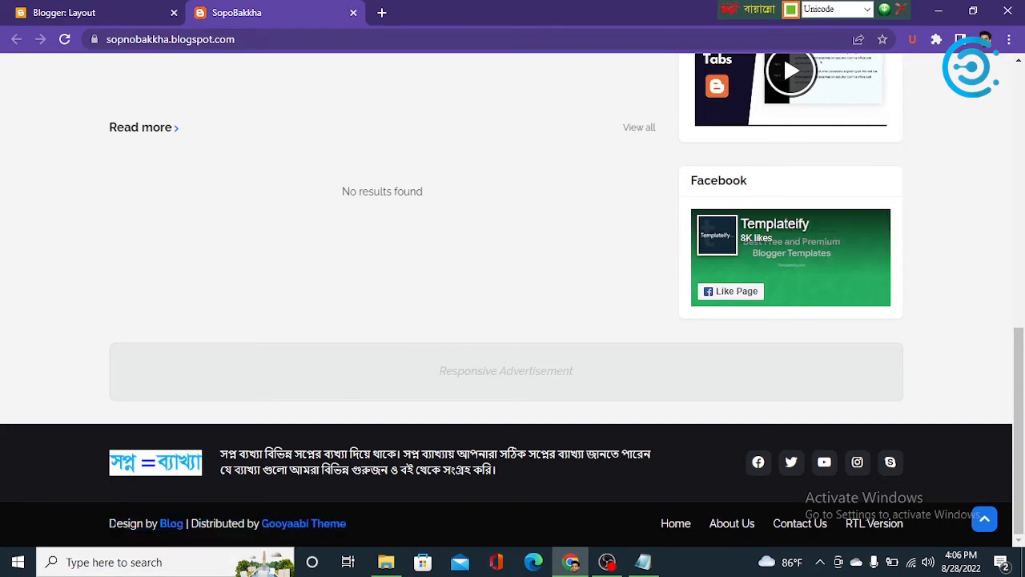
drag(109, 525, 130, 524)
drag(152, 525, 191, 524)
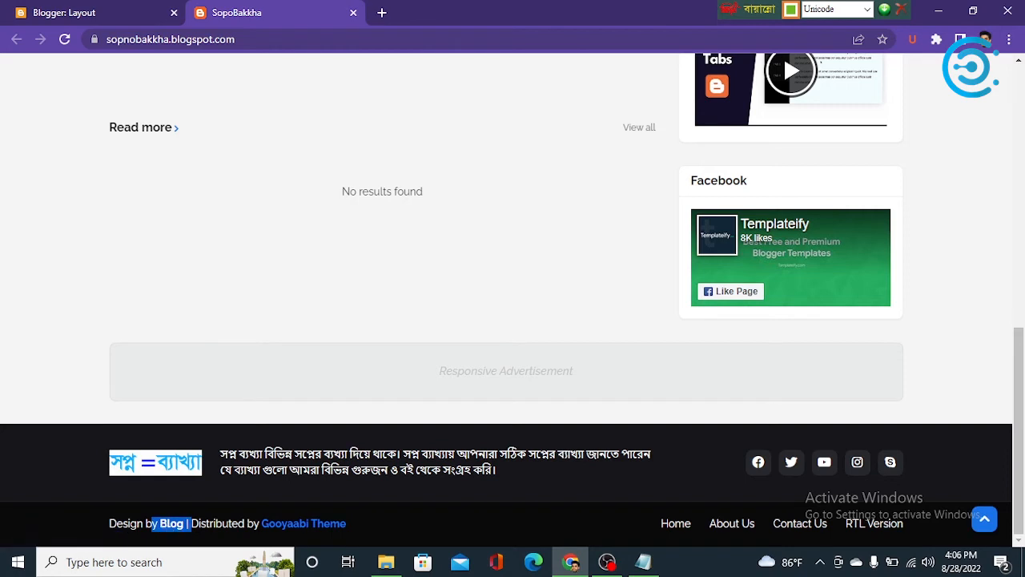
drag(352, 527, 109, 524)
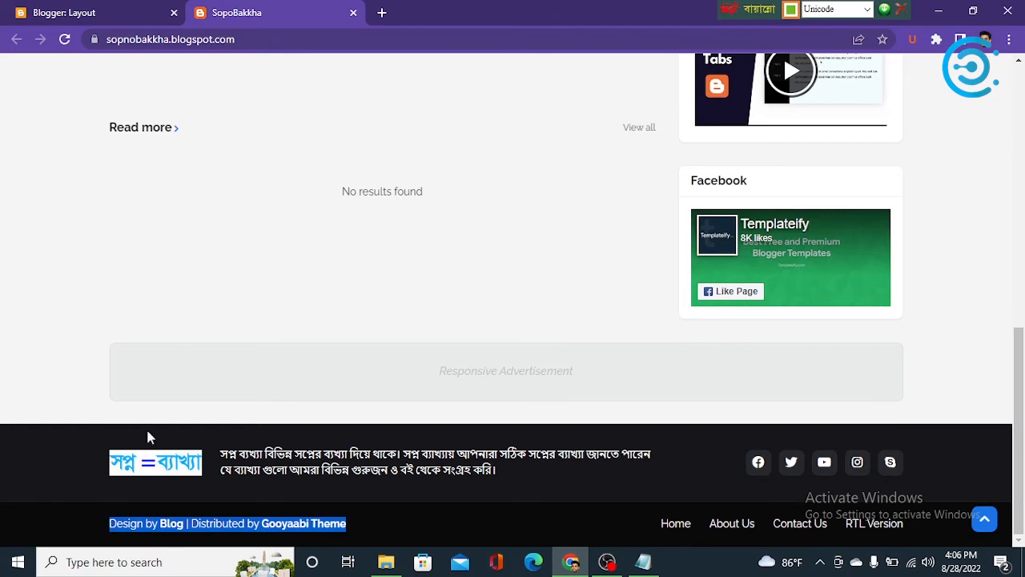
Inspect the About Section's Follow Us link list and the facebook item's site URL, then leave without saving.
click(15, 10)
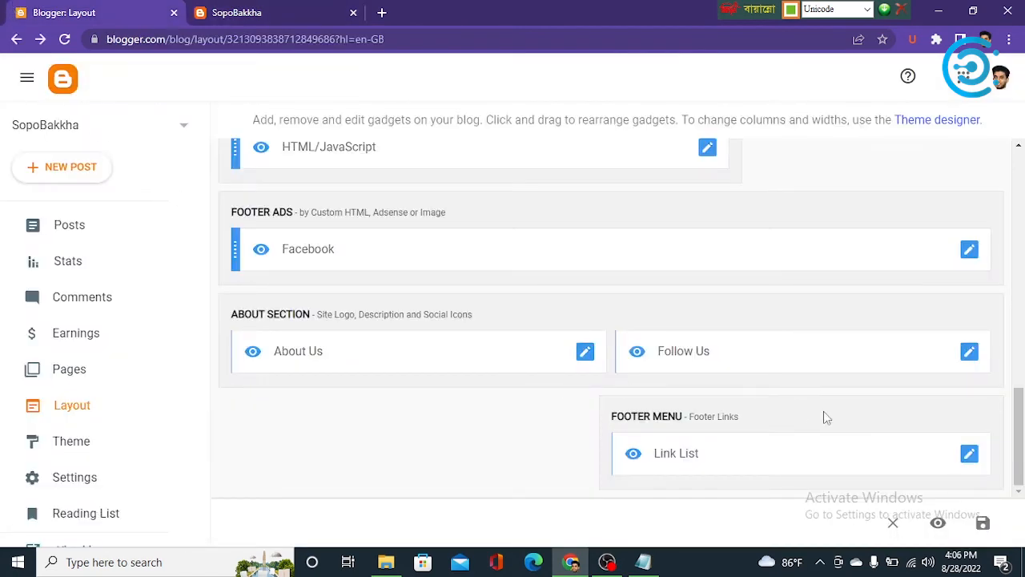
click(971, 352)
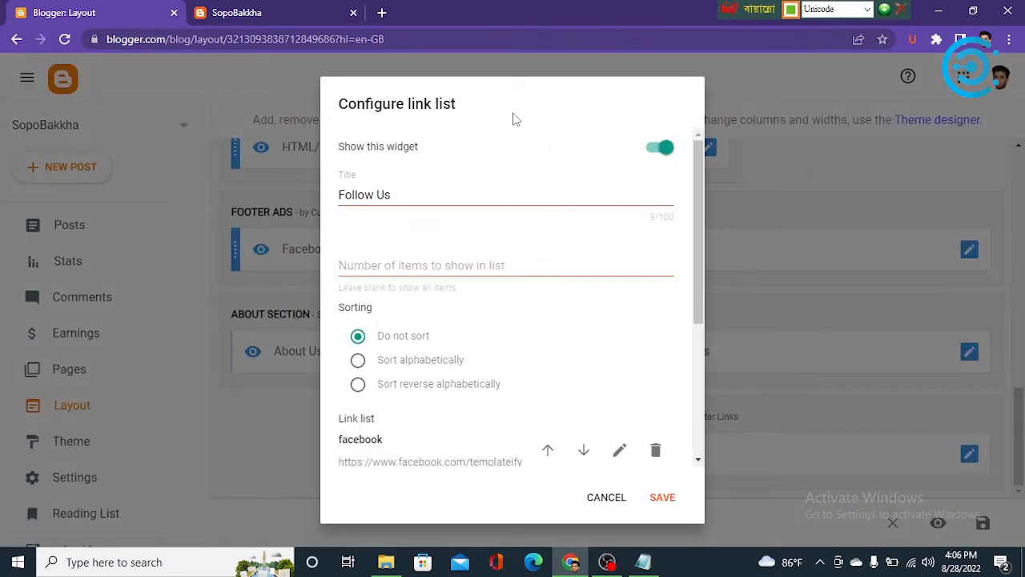
drag(482, 116, 432, 130)
scroll(513, 296, down, 3)
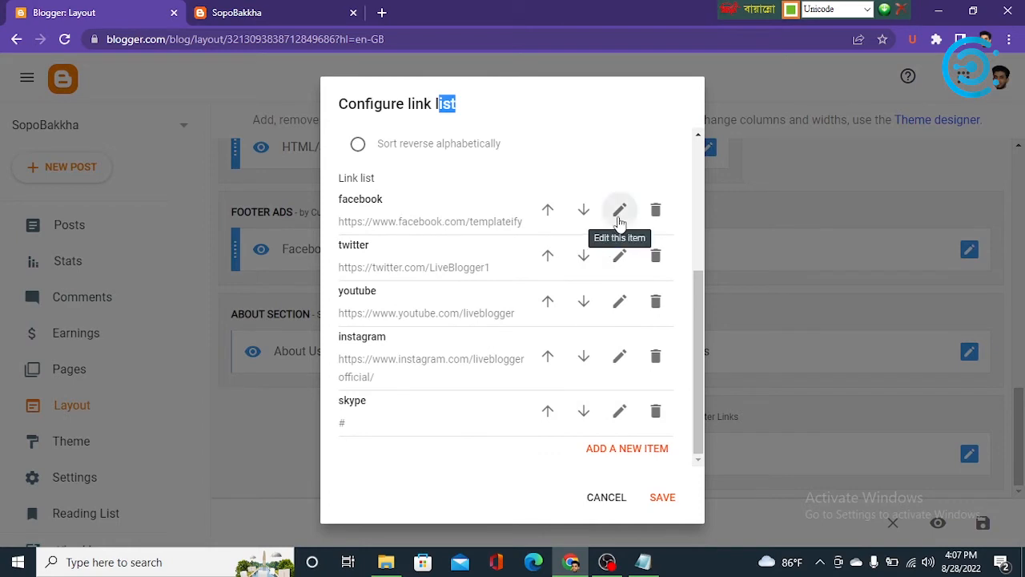
click(620, 212)
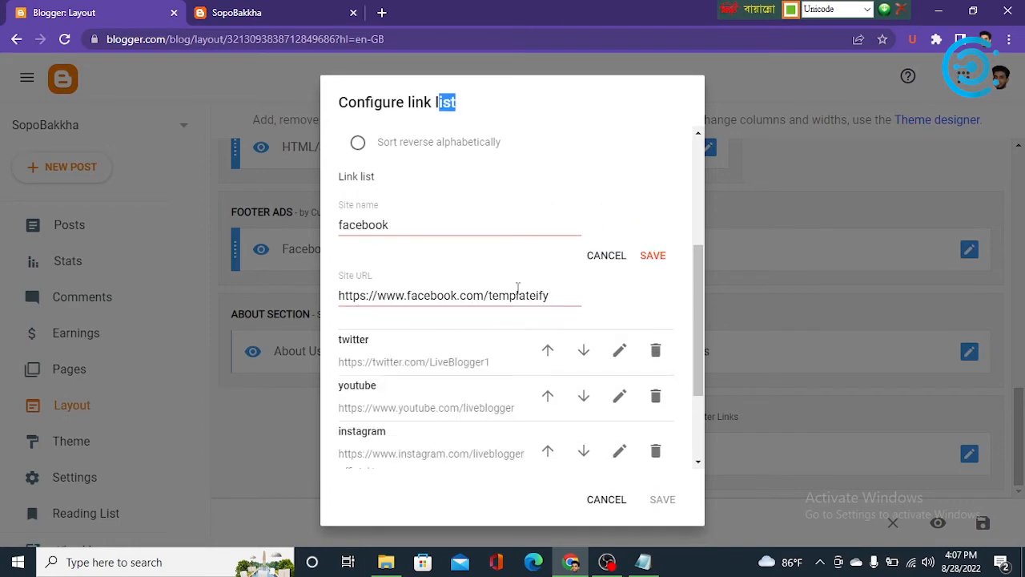
drag(556, 294, 337, 296)
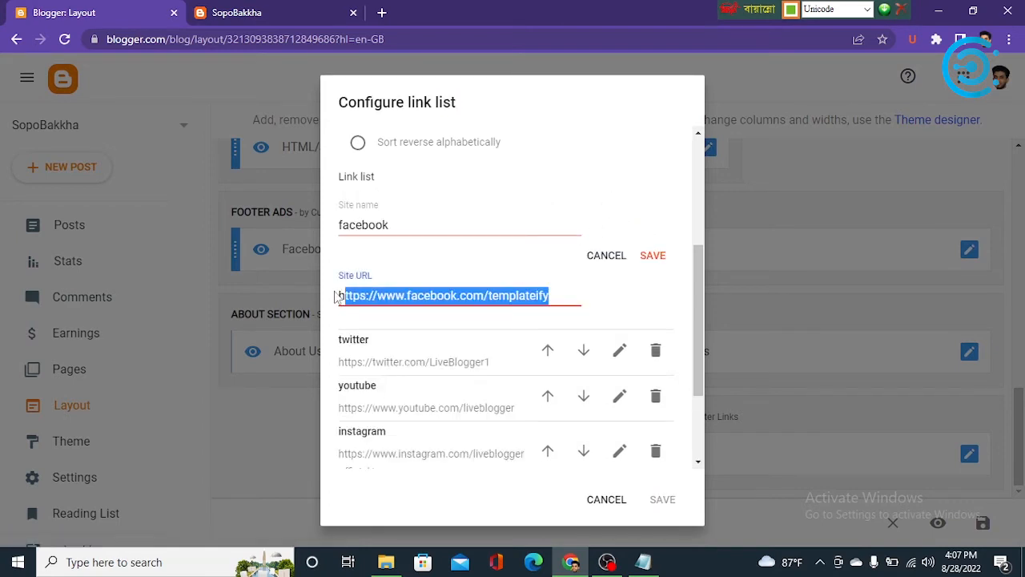
click(607, 257)
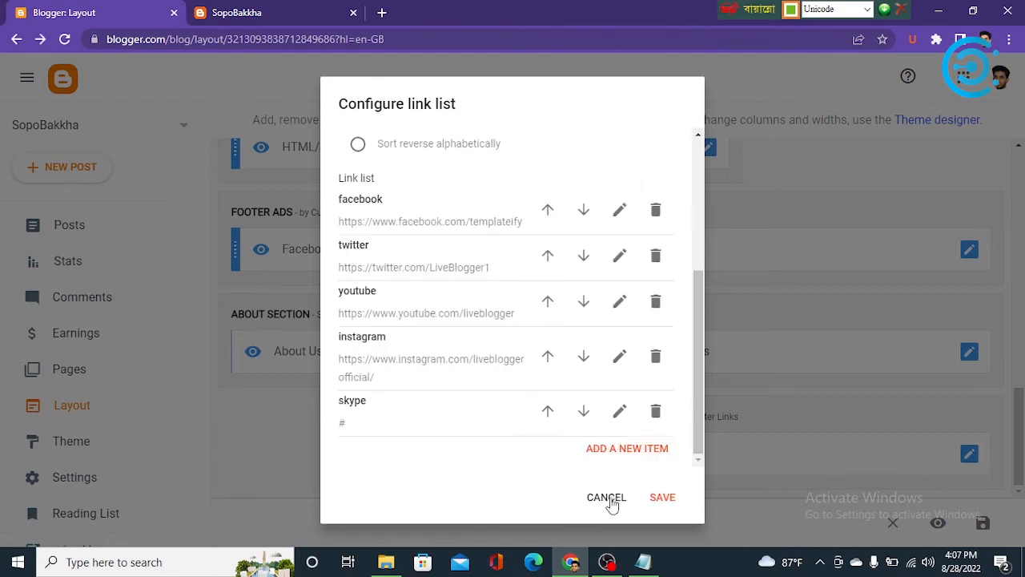
click(607, 498)
Compare the Footer Menu link list with the live footer, delete its RTL Version item, and save the gadget and layout.
click(969, 455)
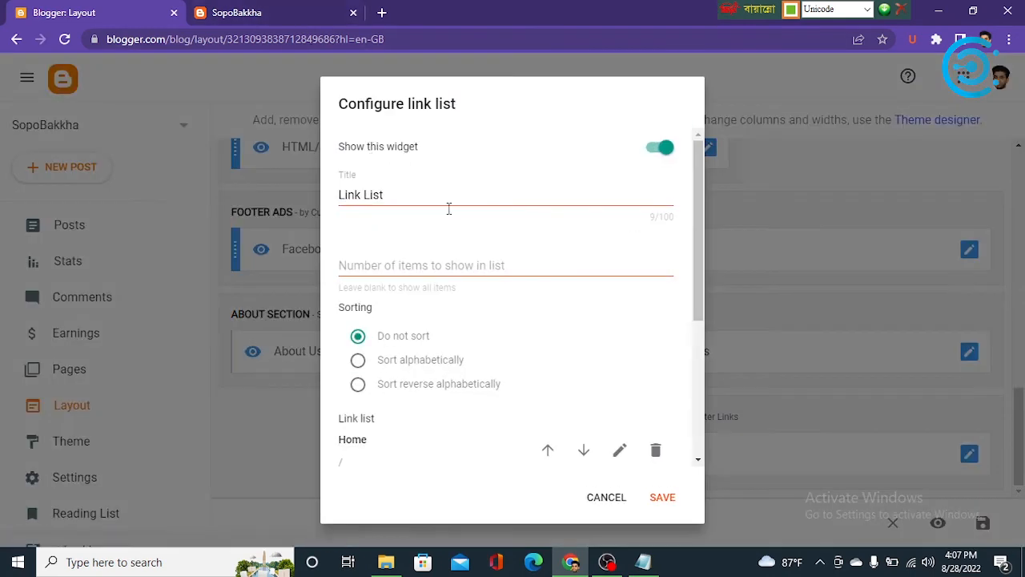
scroll(435, 365, down, 4)
click(280, 7)
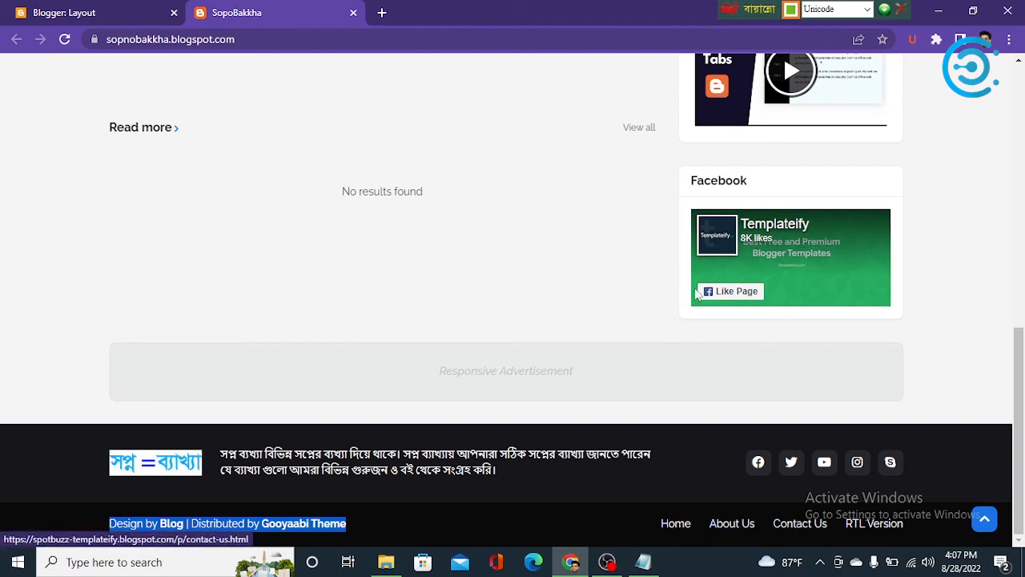
click(89, 9)
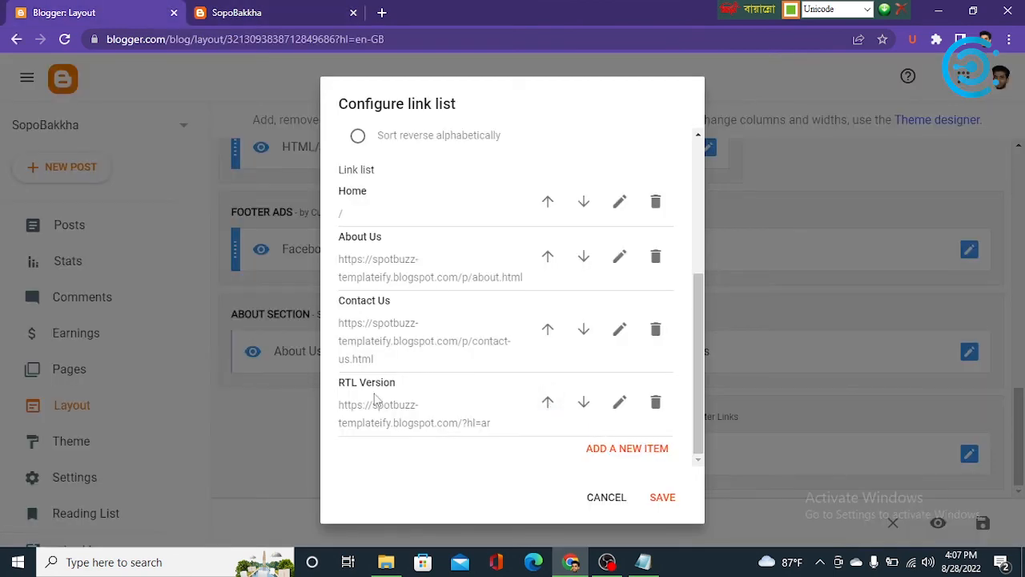
click(656, 403)
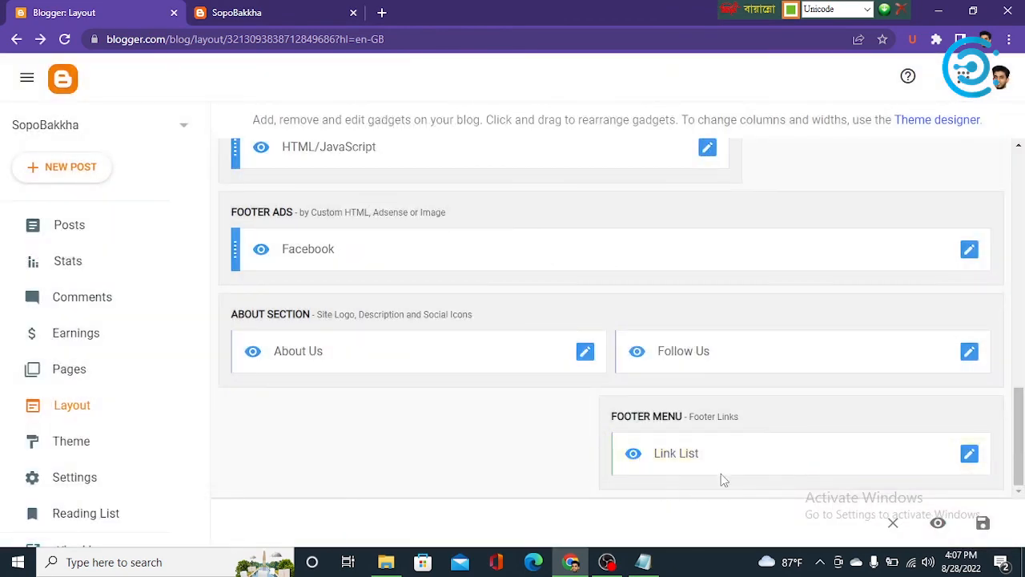
click(982, 522)
Review the live blog's footer links and its header menu items.
click(248, 18)
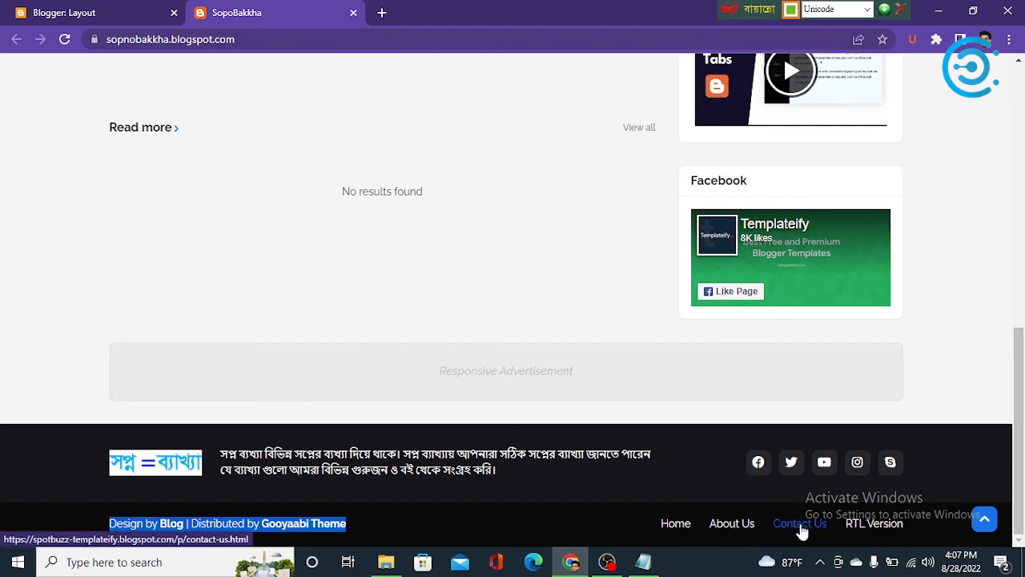
click(3, 3)
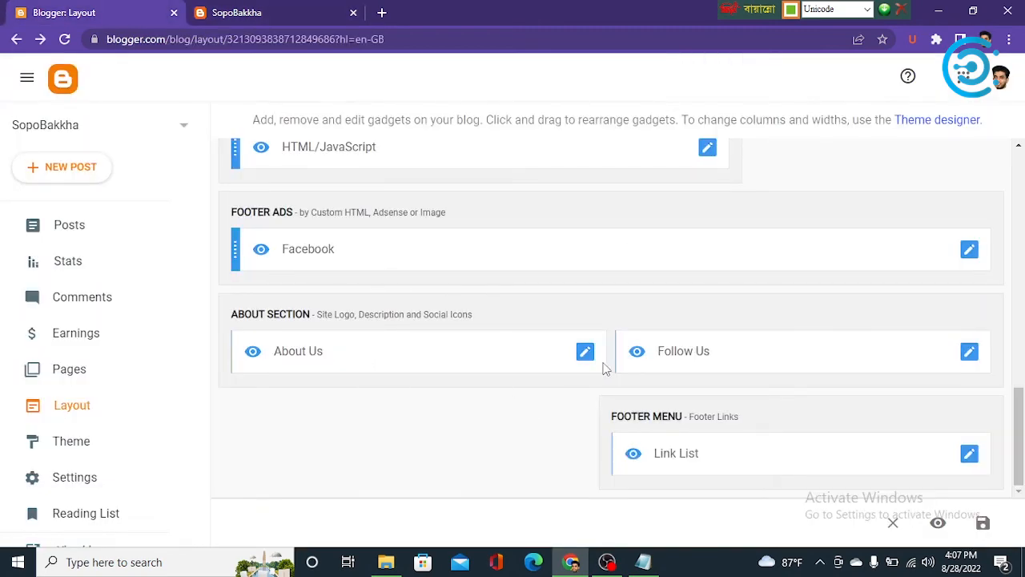
click(295, 18)
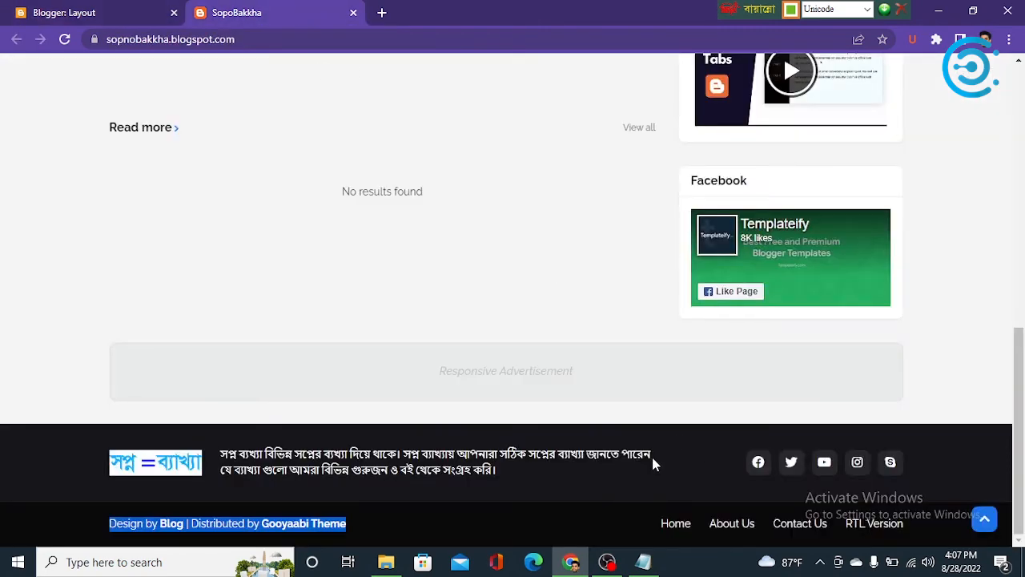
scroll(601, 462, up, 10)
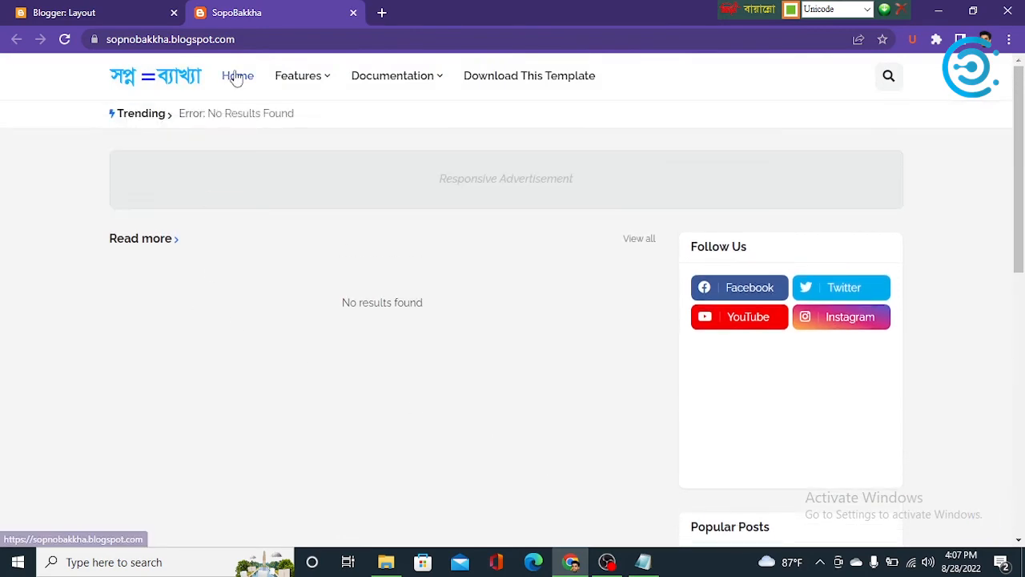
mouse_move(389, 87)
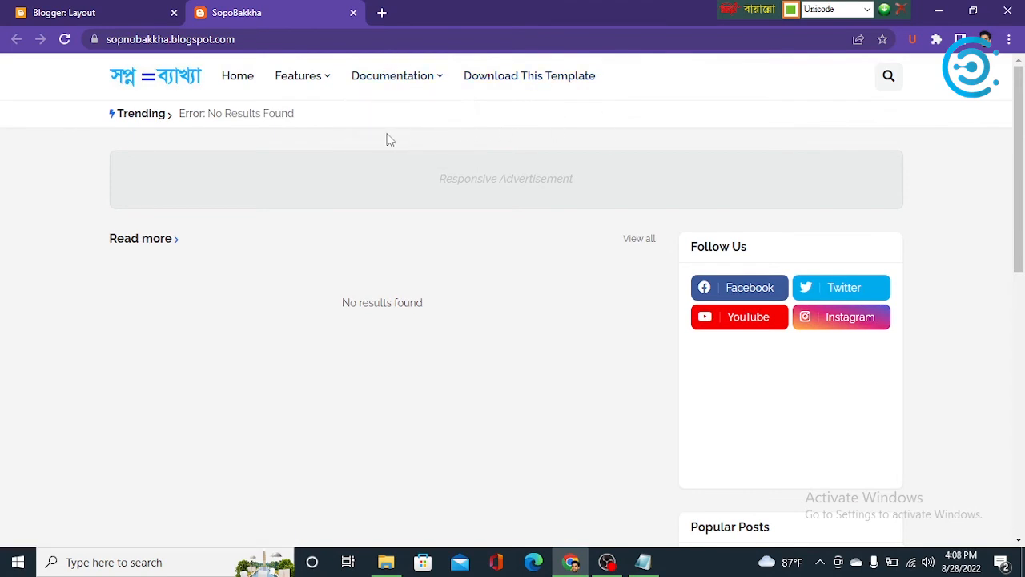
Open the Header Menu's link list for editing and clear the site name of its Features item.
click(62, 8)
scroll(469, 337, up, 10)
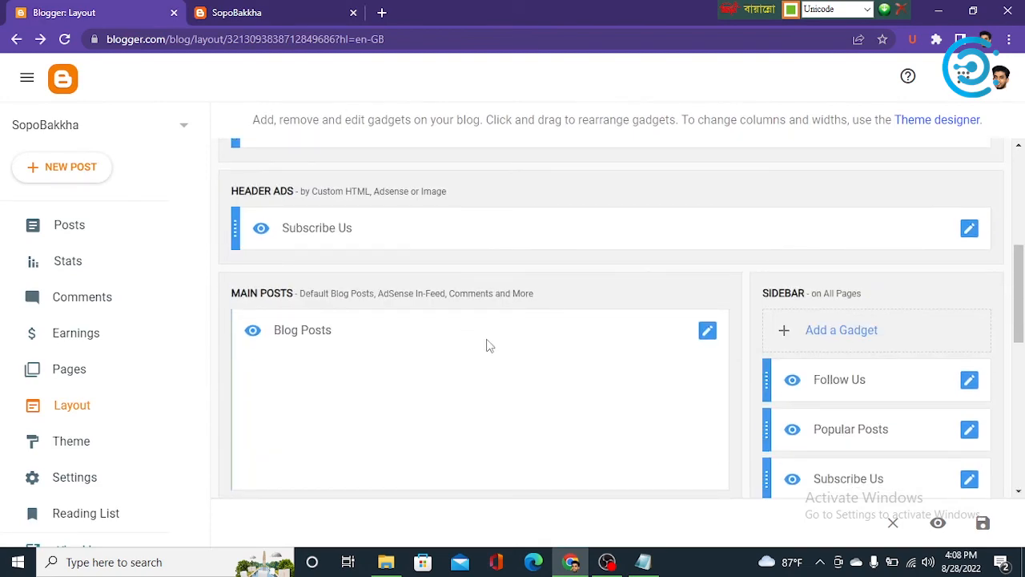
scroll(317, 263, up, 3)
scroll(329, 301, up, 2)
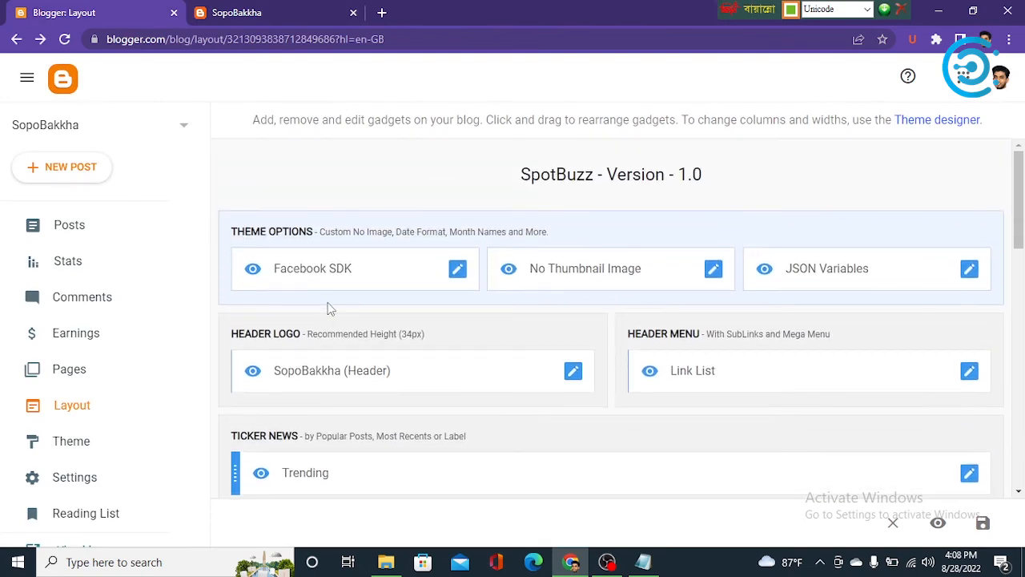
click(969, 372)
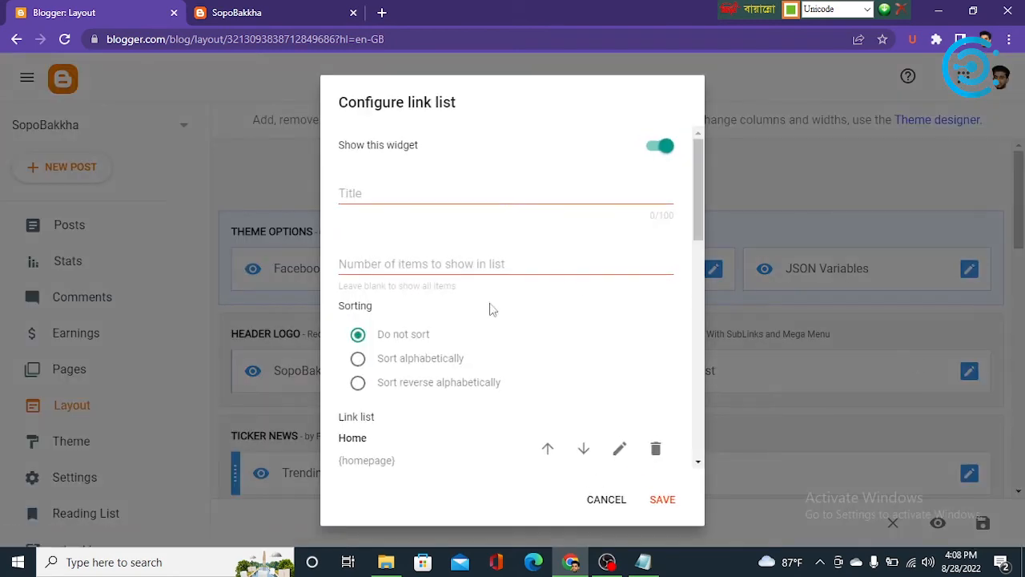
scroll(378, 354, down, 3)
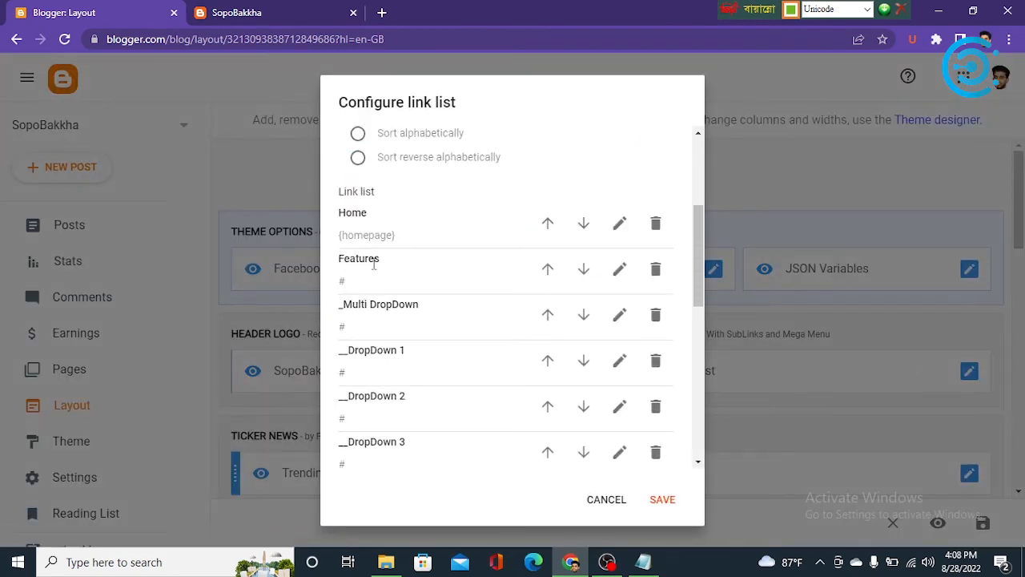
click(620, 270)
drag(405, 286, 199, 254)
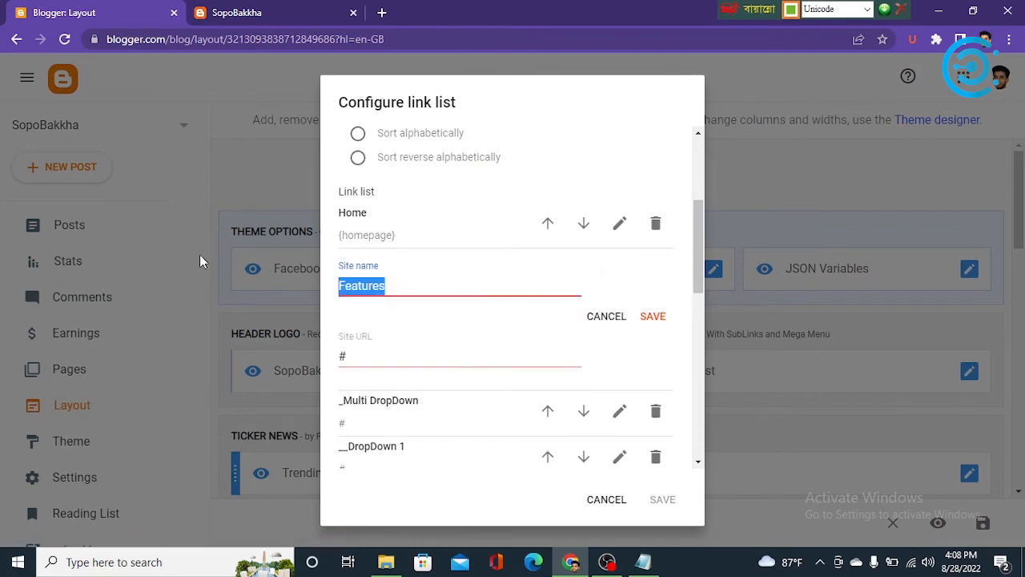
key(BackSpace)
Copy "About Us" from the live blog's footer, enter it as the emptied header menu item's site name, and save the item.
click(240, 10)
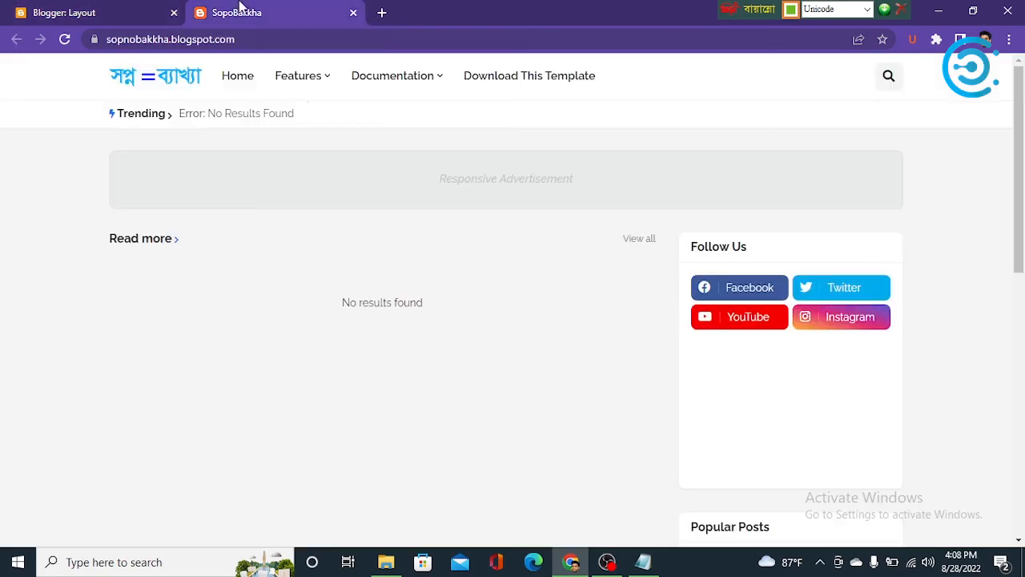
scroll(709, 431, down, 10)
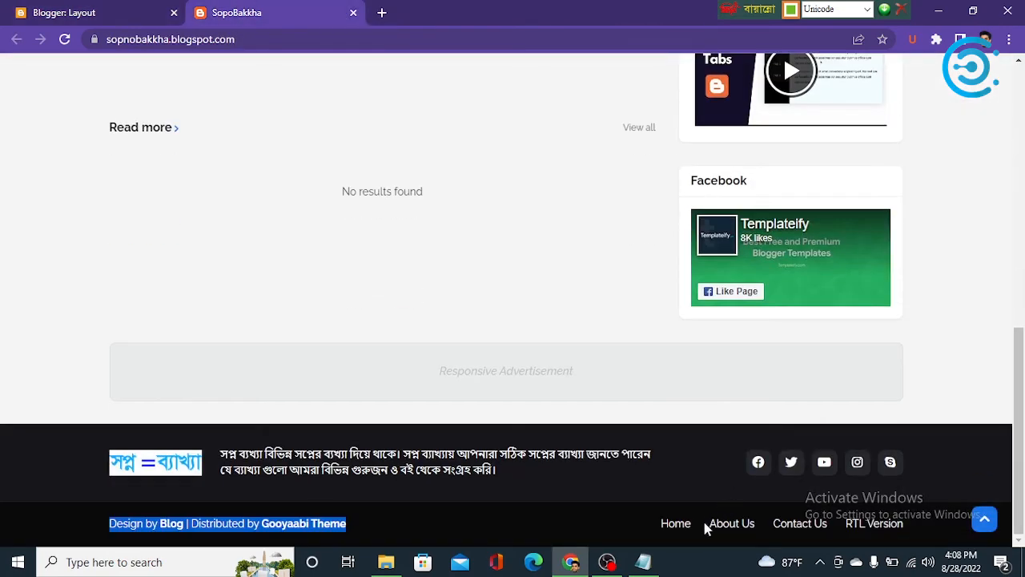
drag(707, 528, 757, 527)
key(ctrl+c)
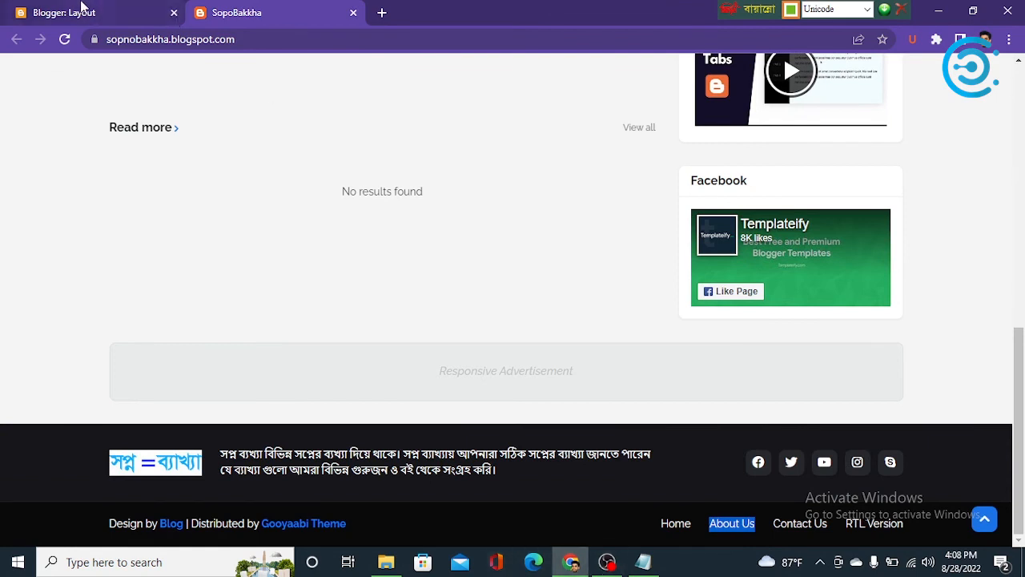
click(80, 11)
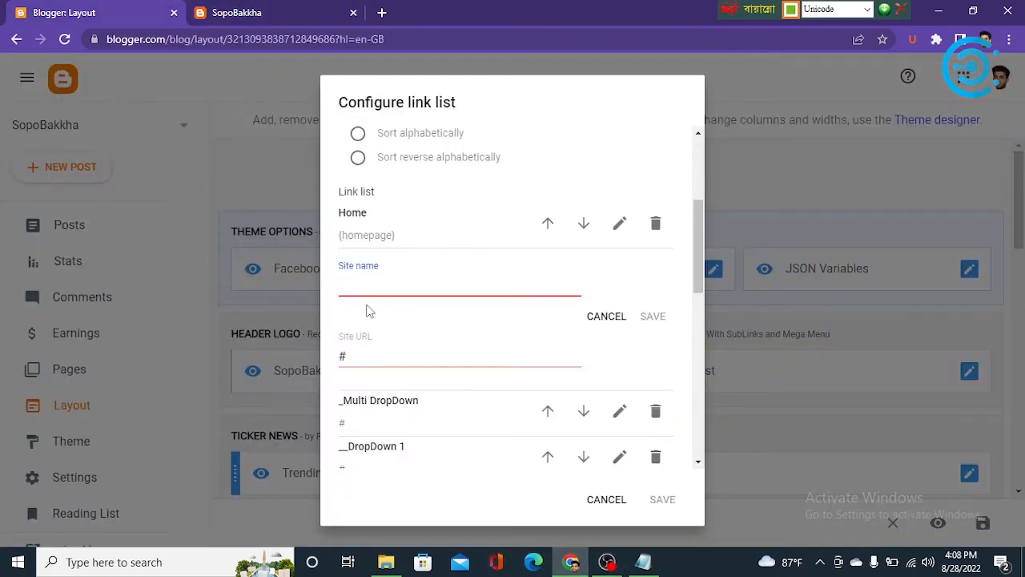
key(ctrl+v)
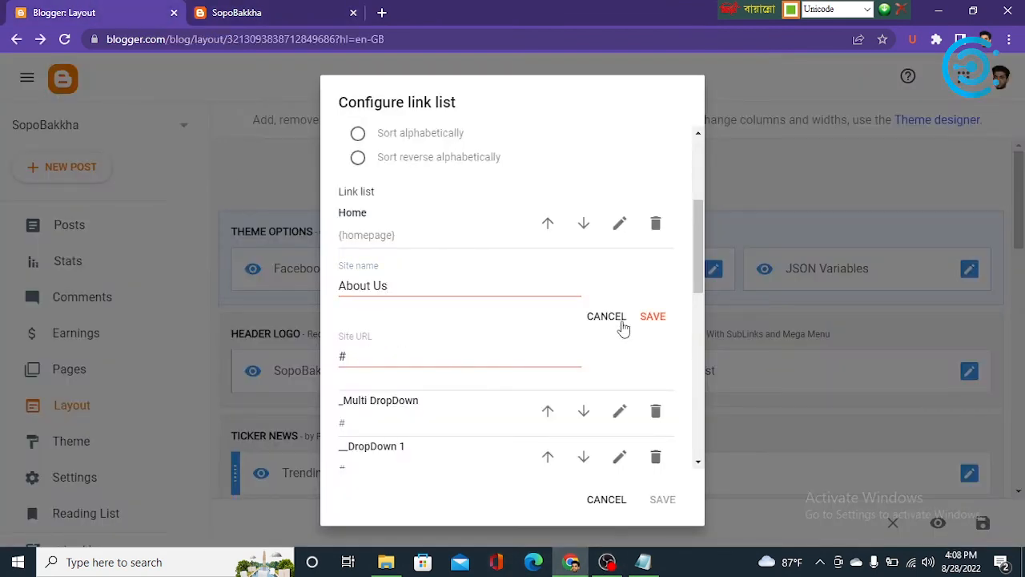
click(652, 318)
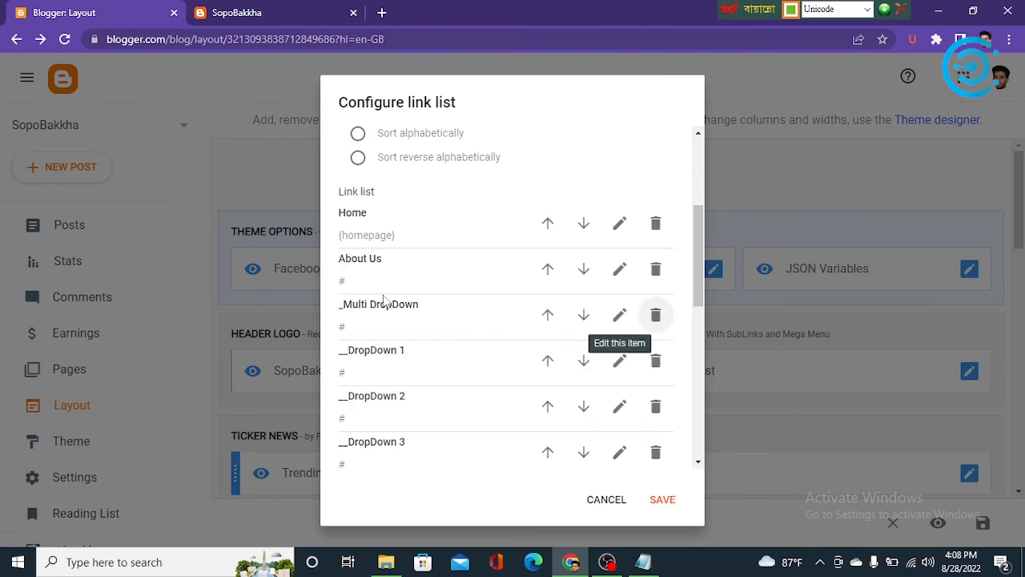
Open the header menu's _Multi DropDown item for editing and copy "Contact Us" from the live blog's footer.
click(637, 320)
click(237, 12)
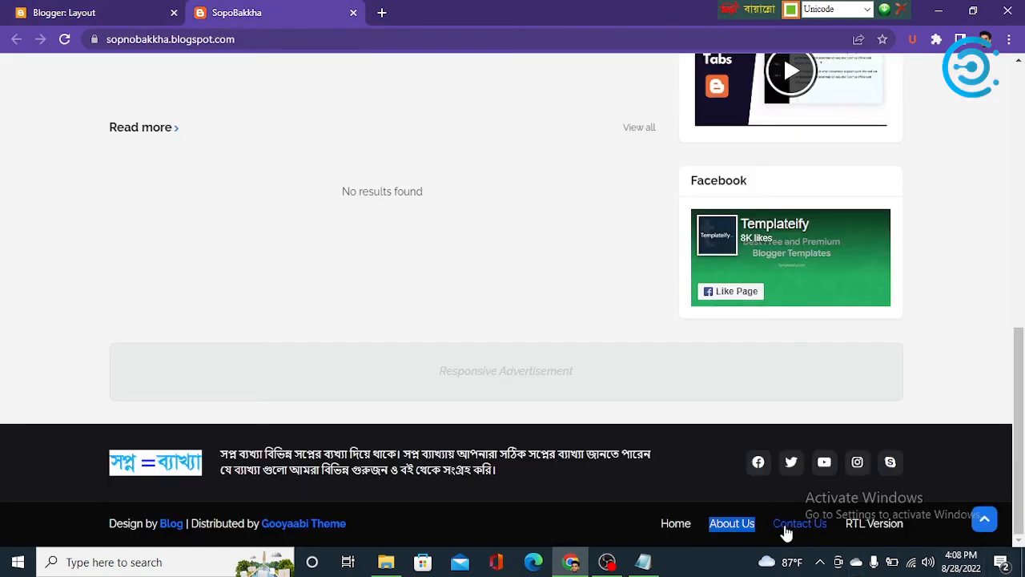
drag(843, 531, 770, 534)
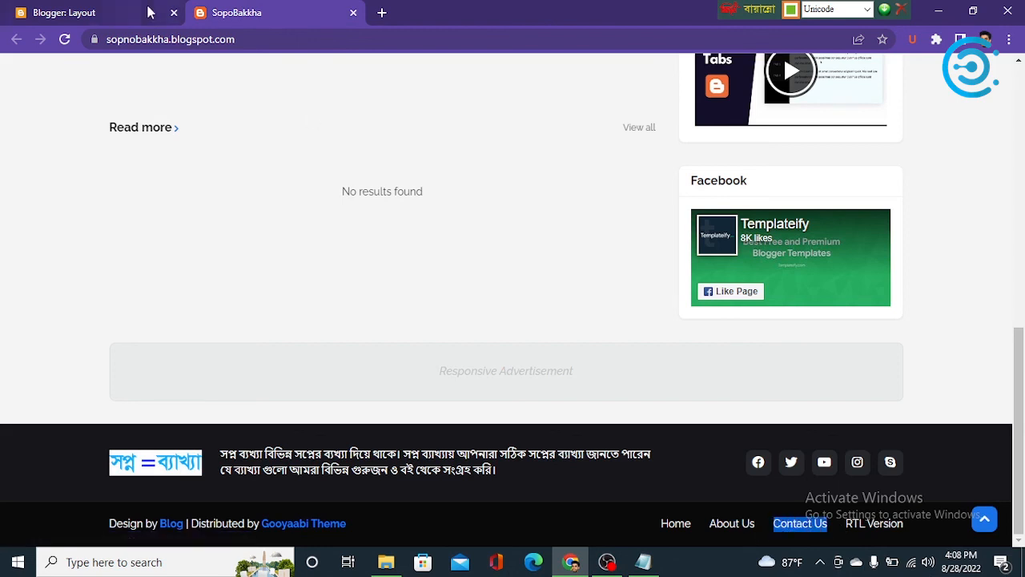
click(150, 12)
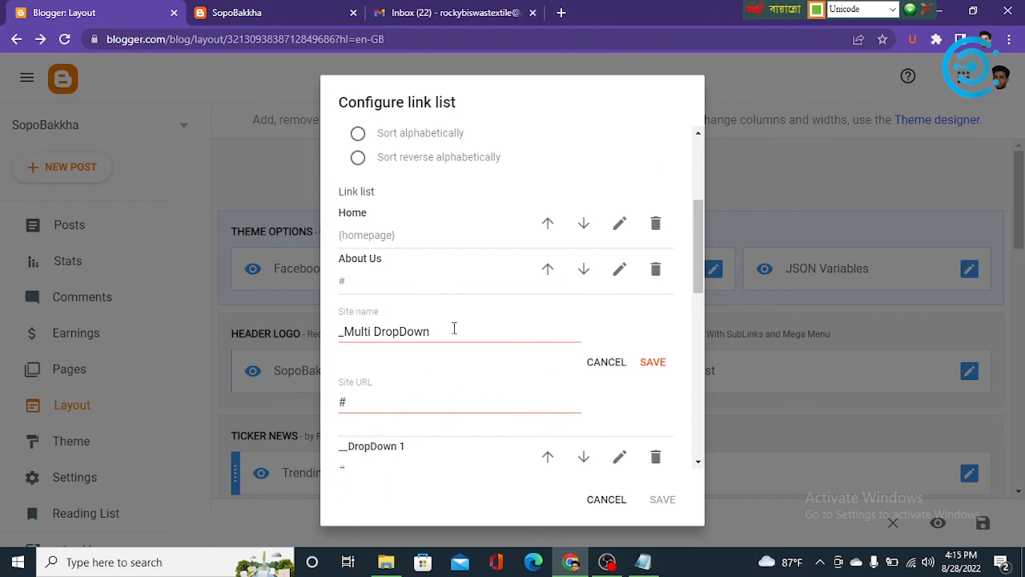
click(264, 13)
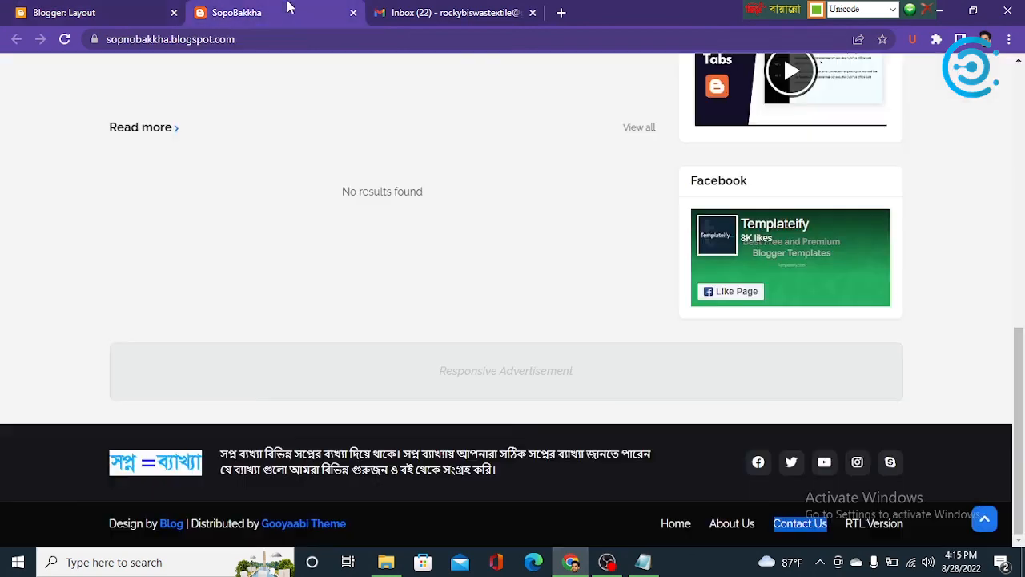
right_click(794, 529)
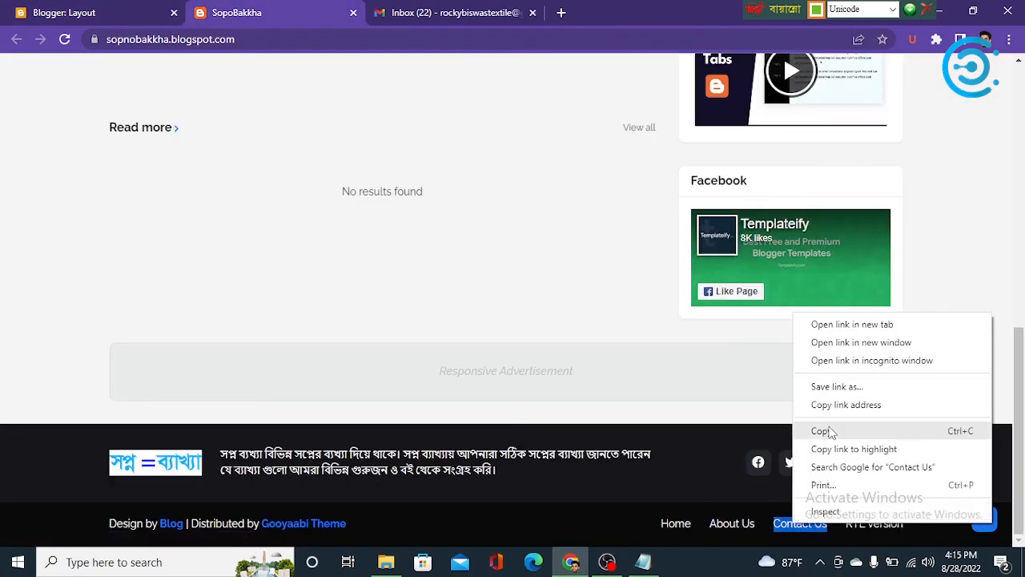
click(830, 432)
Replace the _Multi DropDown item's site name with the copied "Contact Us", keeping # as its site URL.
click(24, 12)
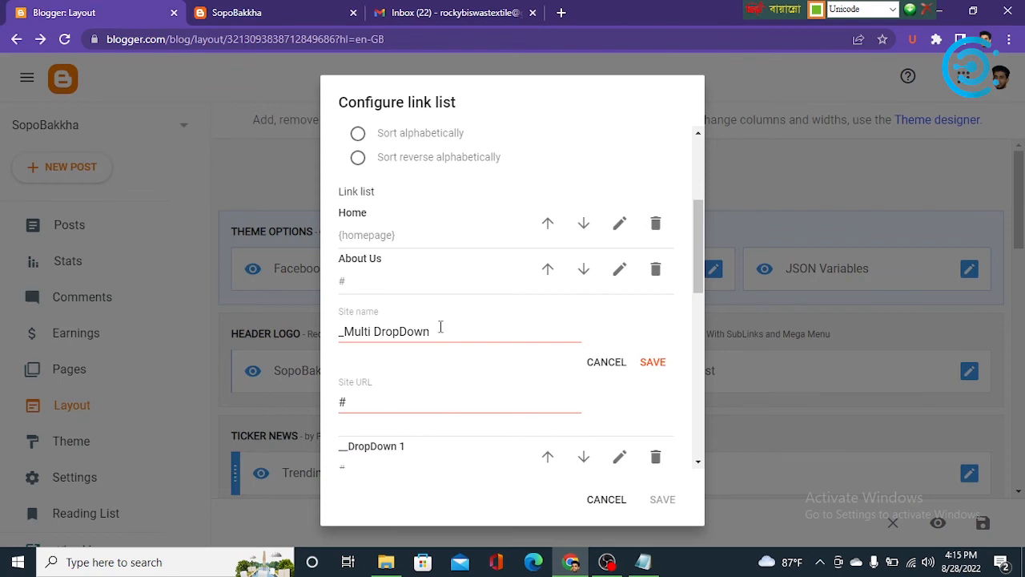
drag(440, 327, 229, 325)
right_click(352, 329)
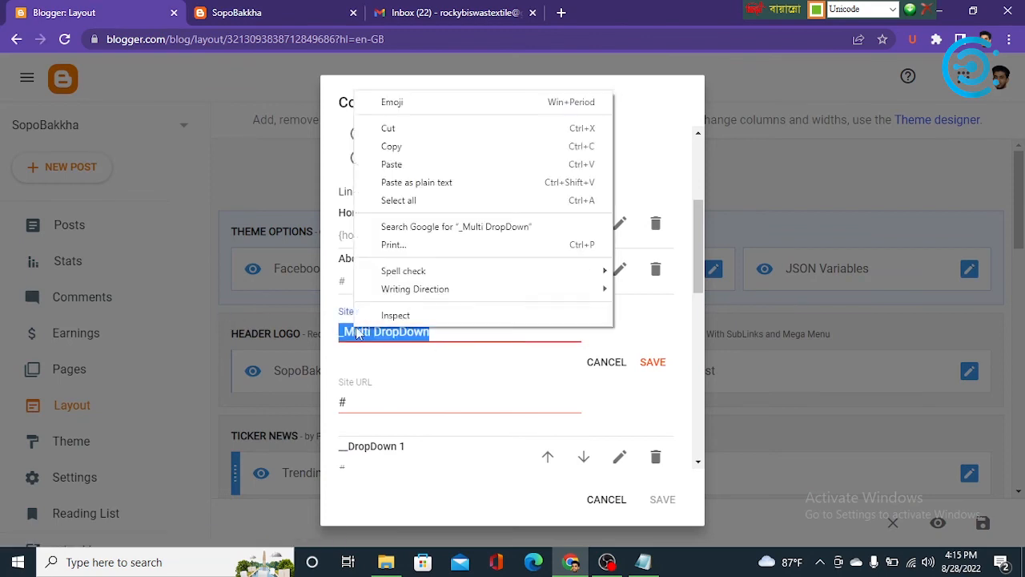
click(410, 165)
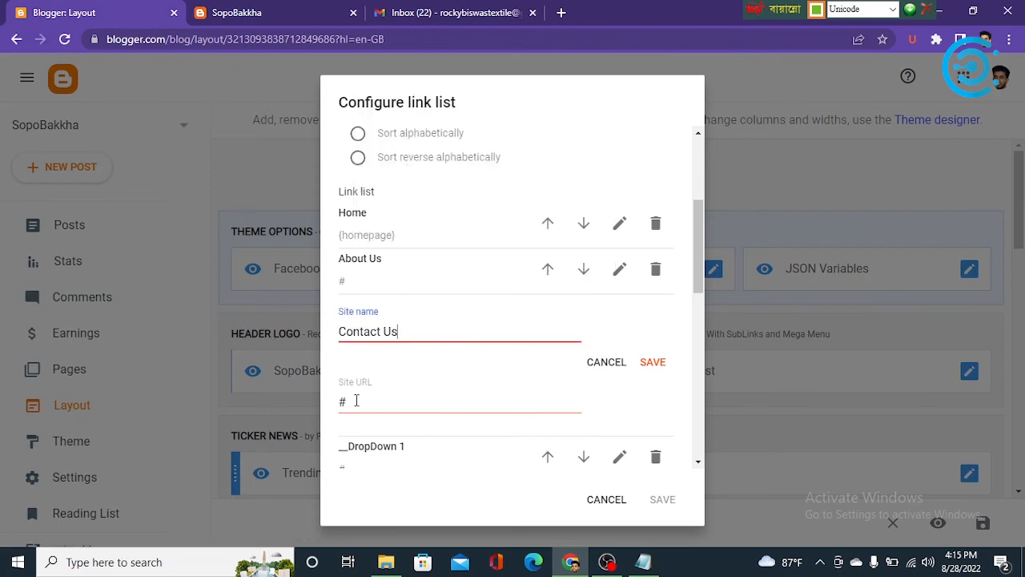
drag(356, 401, 127, 397)
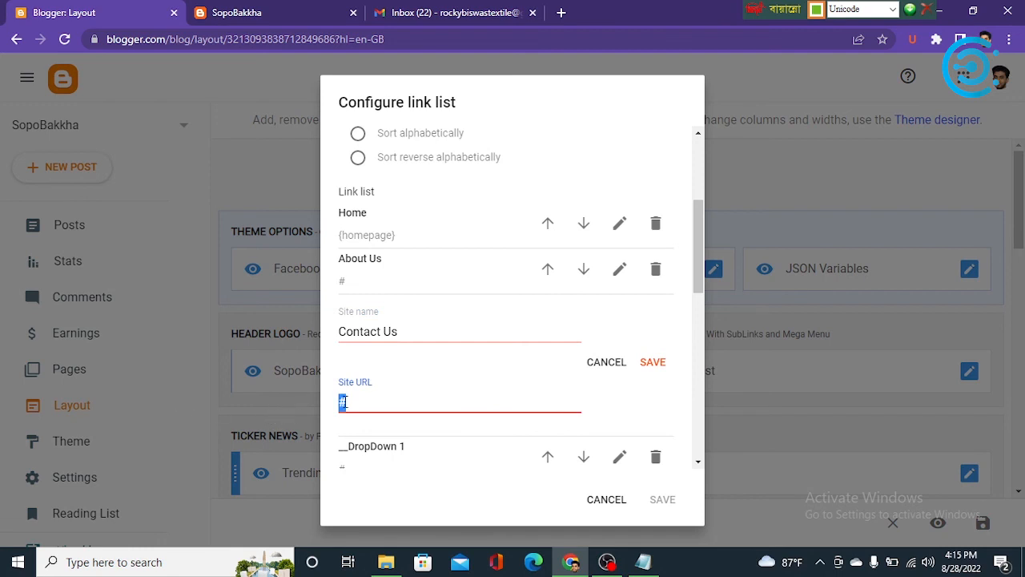
click(374, 400)
Delete the __DropDown 1, __DropDown 2, __DropDown 3, _Shortcodes and _Sitemap items from the header menu's link list.
scroll(588, 373, down, 2)
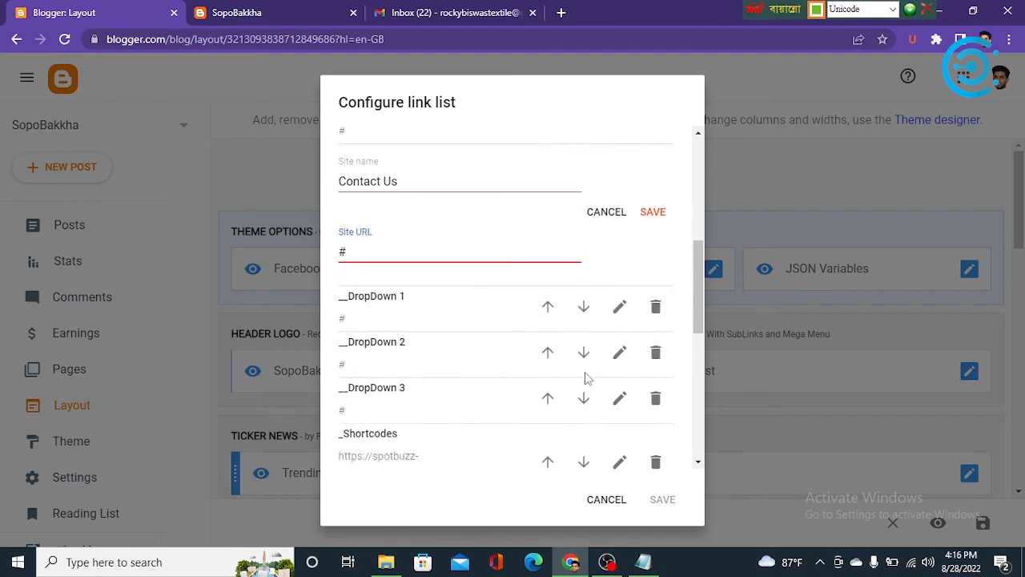
click(654, 306)
click(653, 312)
click(654, 307)
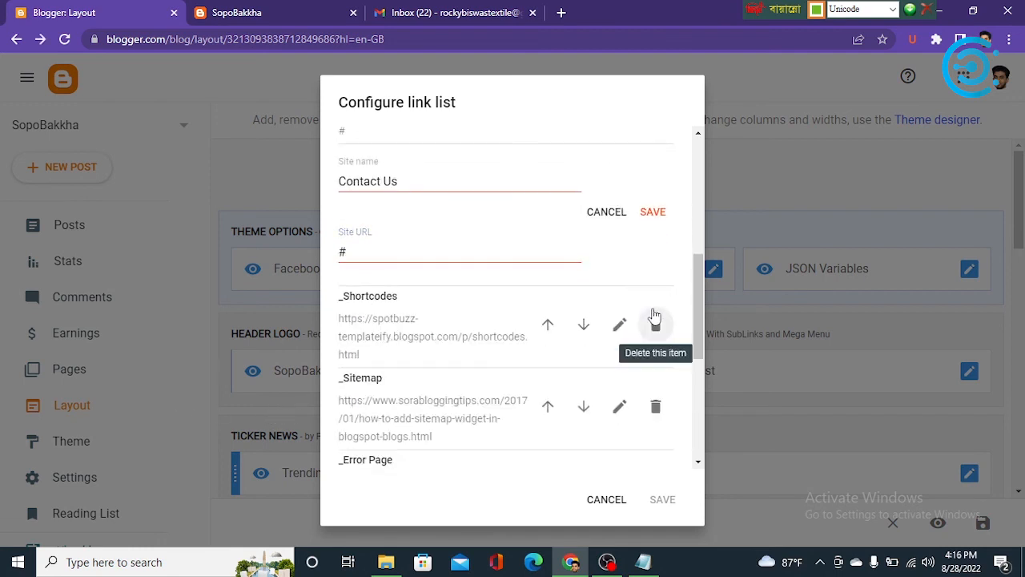
click(654, 324)
click(651, 332)
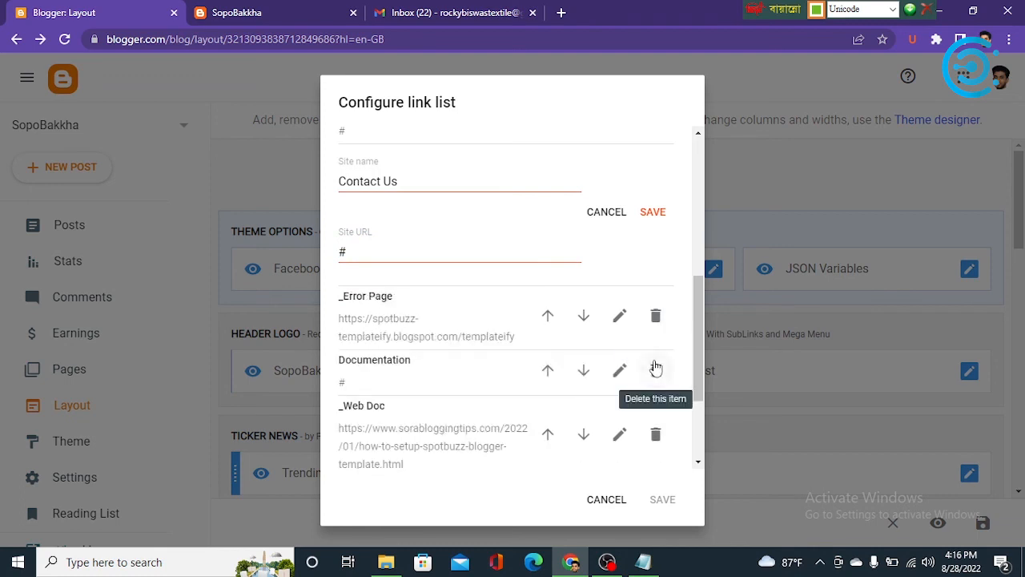
Delete the _Error Page, Documentation, _Web Doc, _Video Doc and Download This Template items from the header menu's link list.
click(655, 325)
click(655, 307)
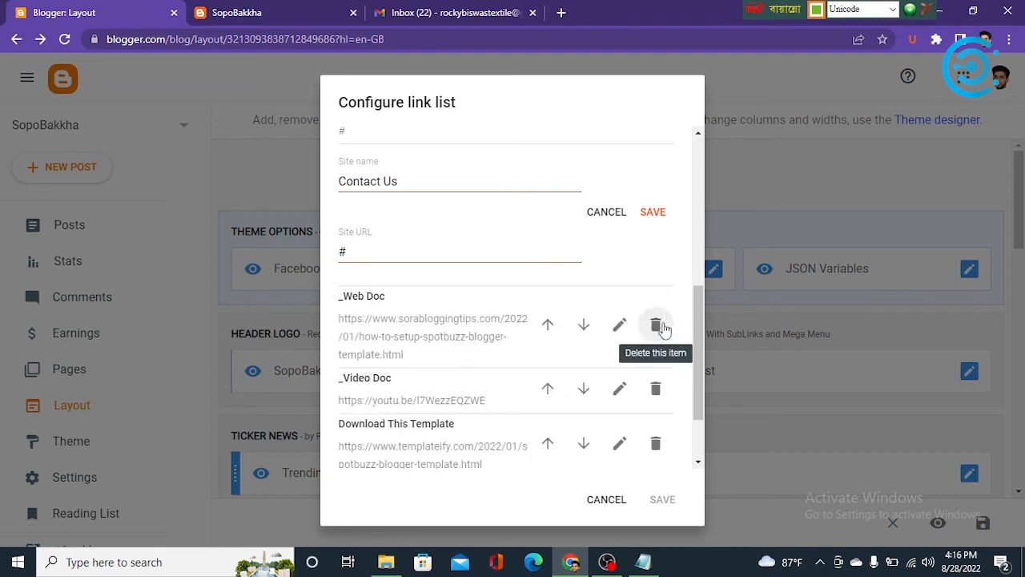
click(659, 327)
click(657, 311)
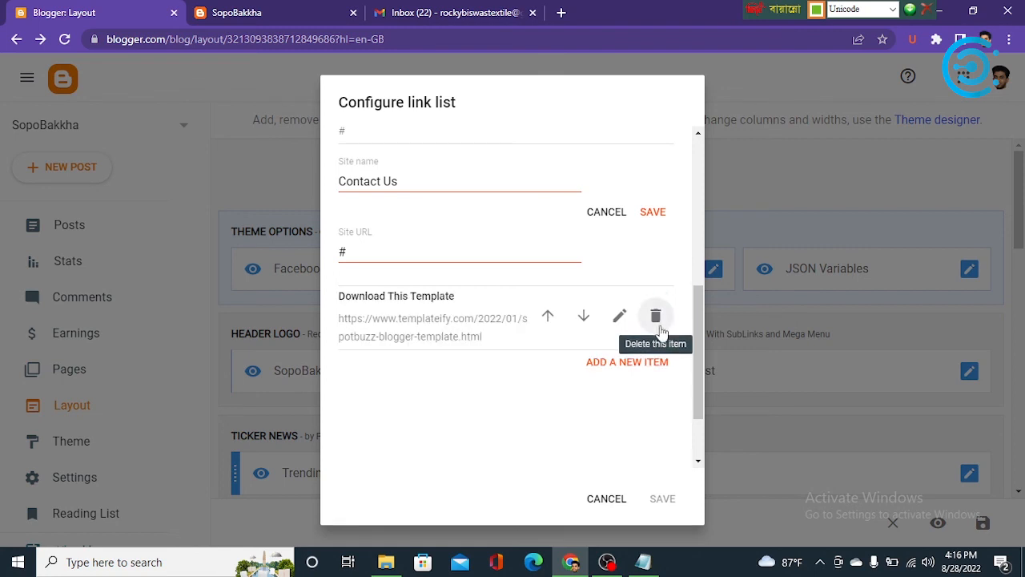
click(657, 321)
Save the Contact Us item, compare the link list with the live header menu, and save the gadget and layout.
scroll(446, 277, up, 4)
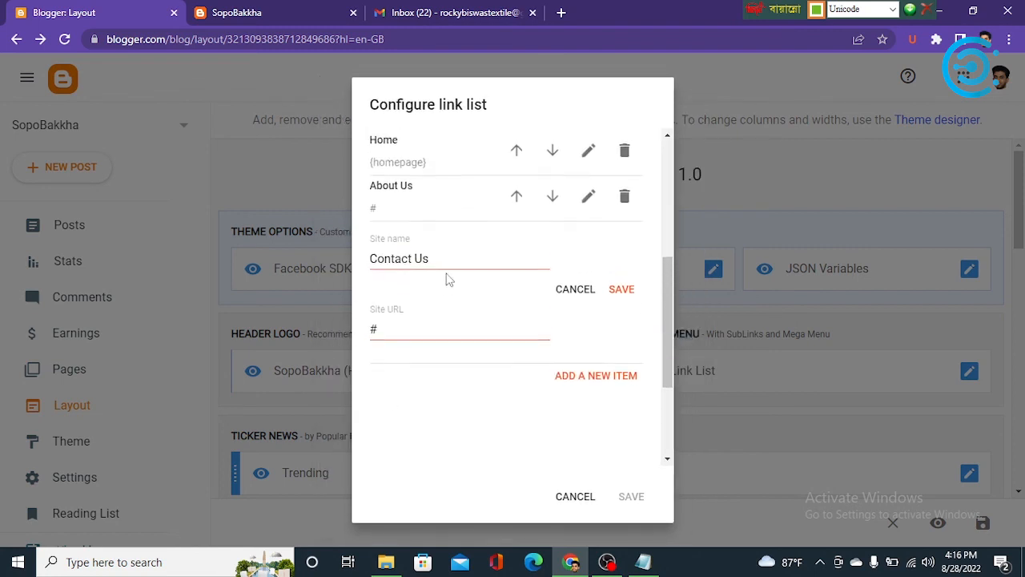
scroll(446, 276, down, 3)
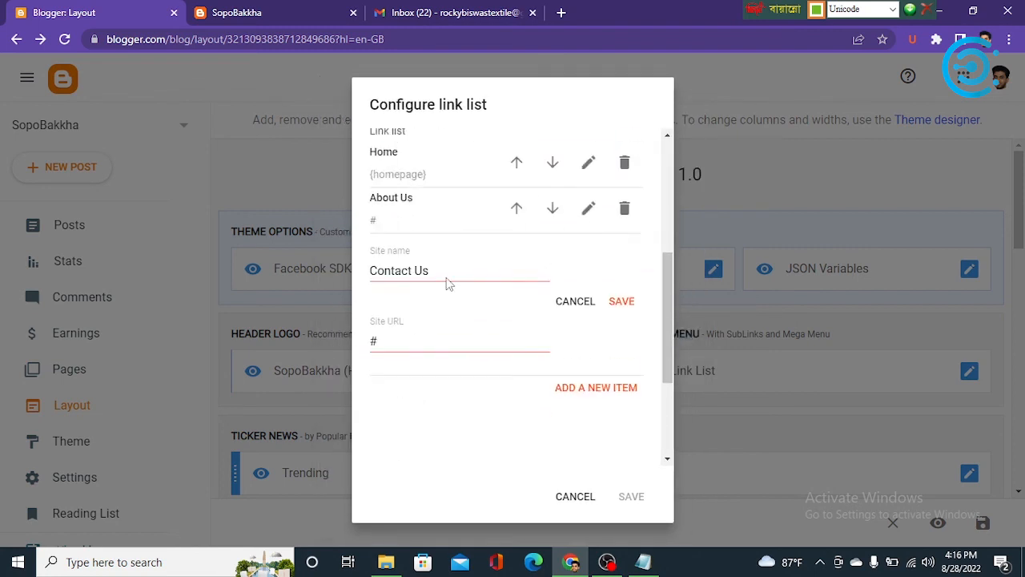
click(619, 291)
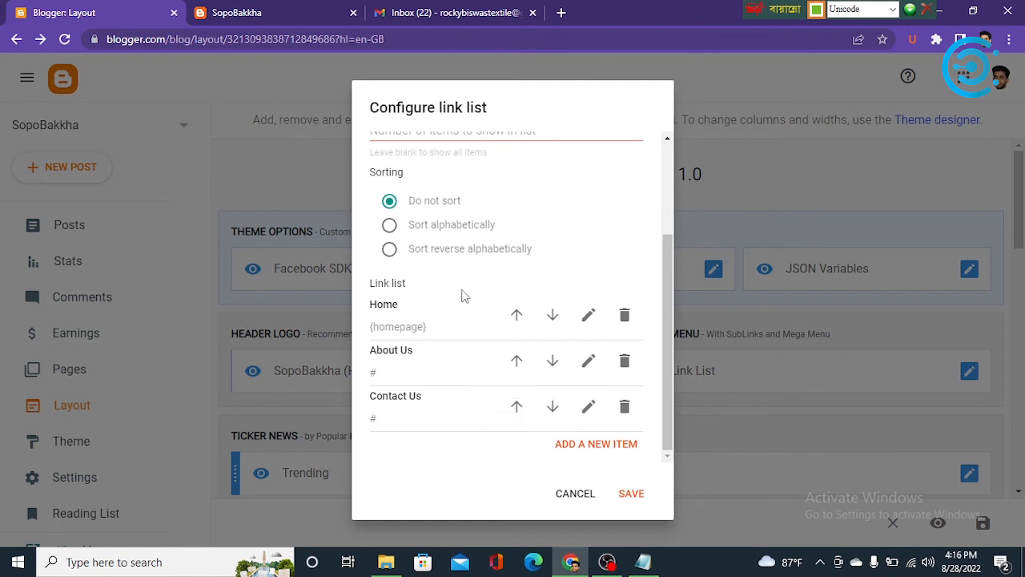
click(255, 14)
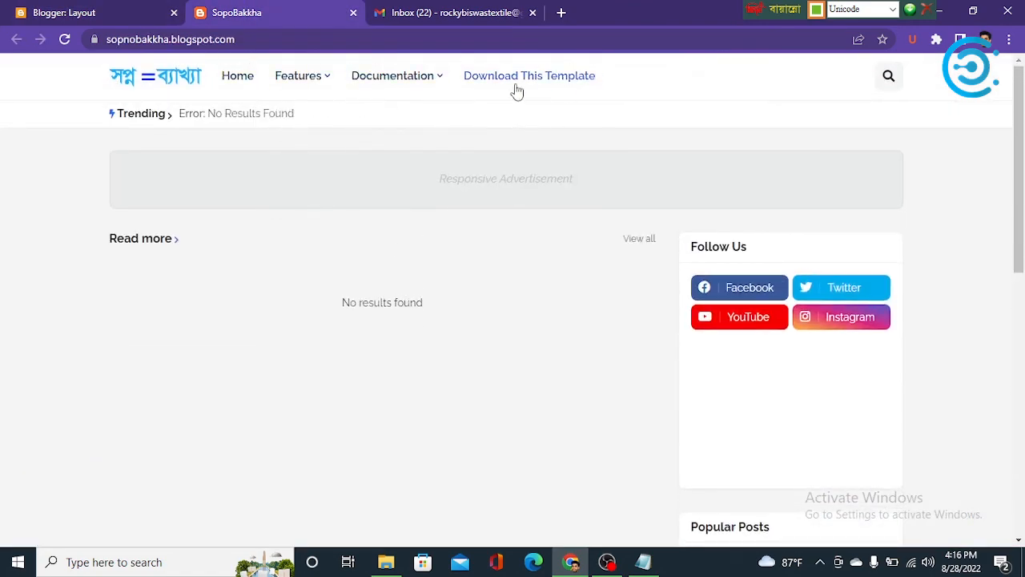
click(24, 12)
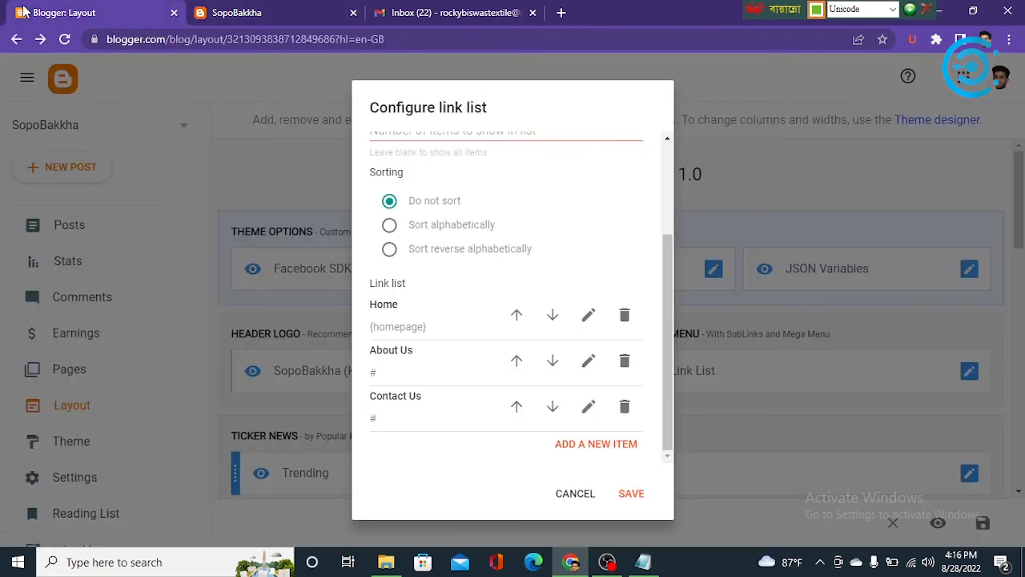
click(630, 493)
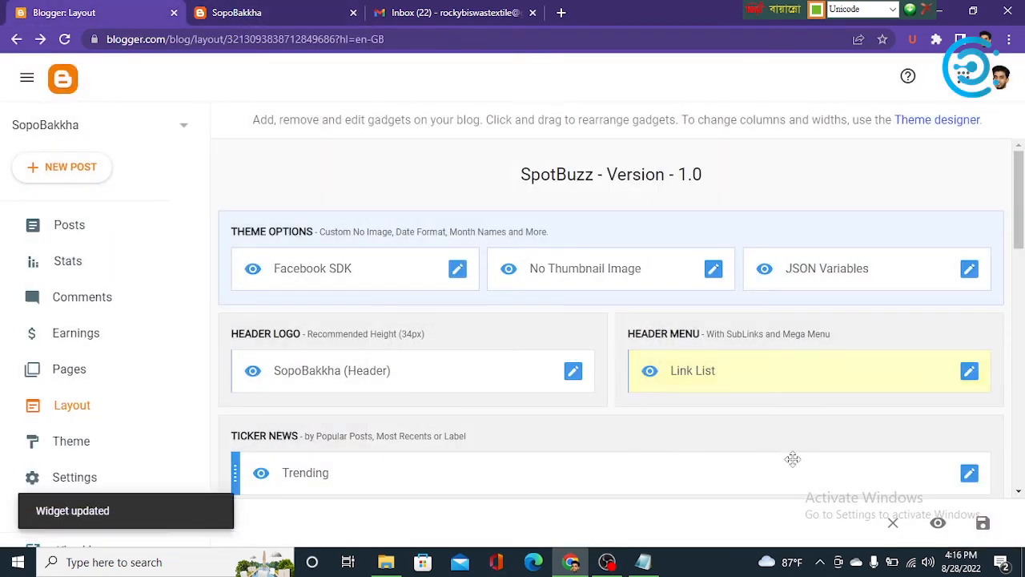
click(983, 522)
Reload the live blog and review its header menu, footer links, footer credit line and social icons.
click(203, 8)
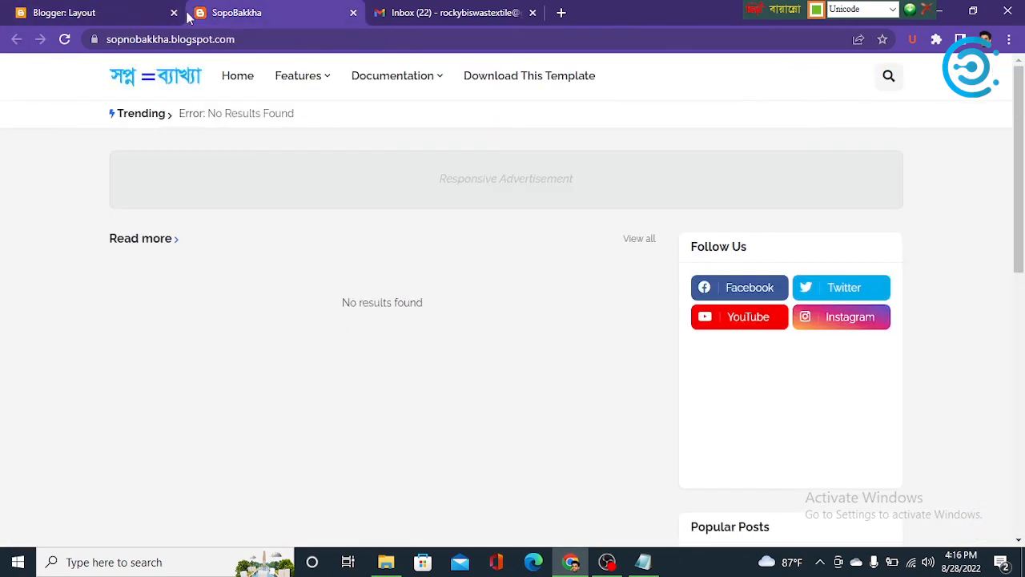
click(65, 40)
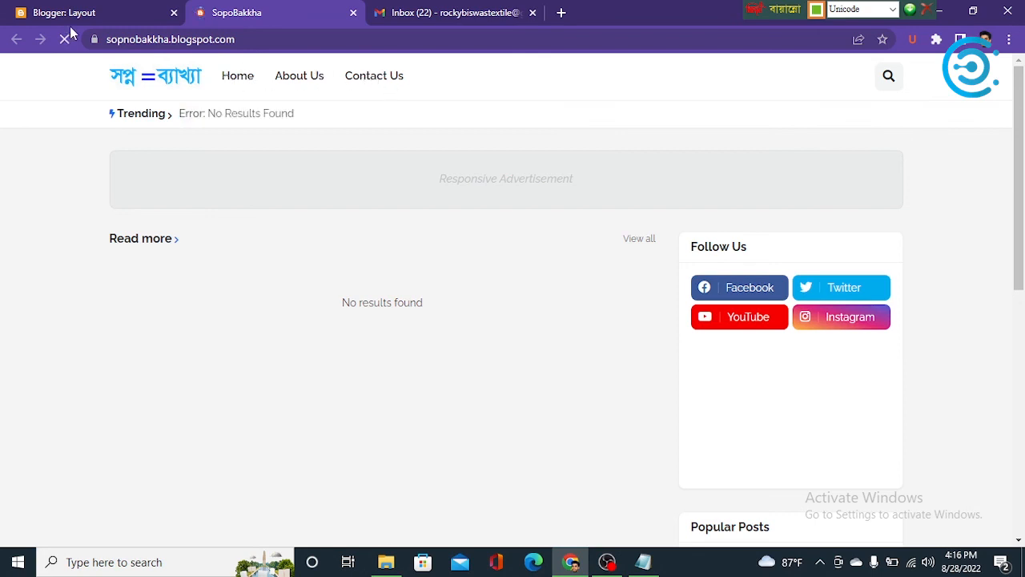
scroll(449, 264, down, 2)
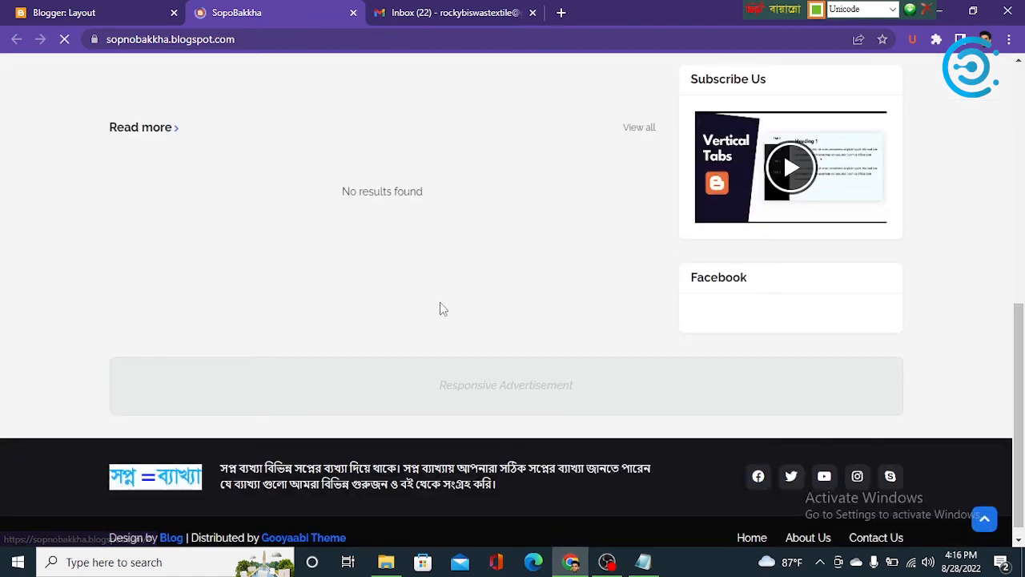
scroll(439, 317, down, 5)
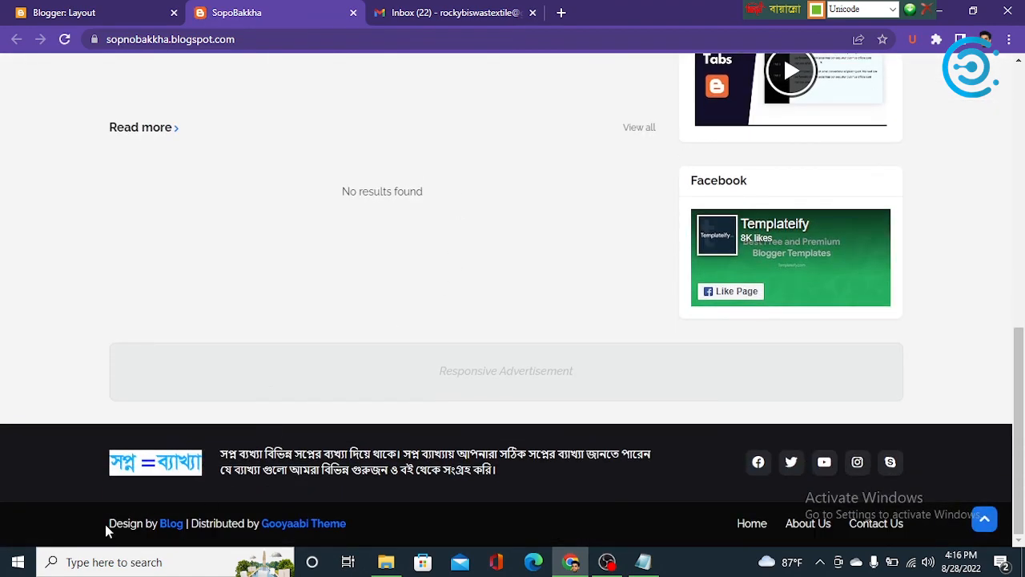
drag(107, 530, 364, 528)
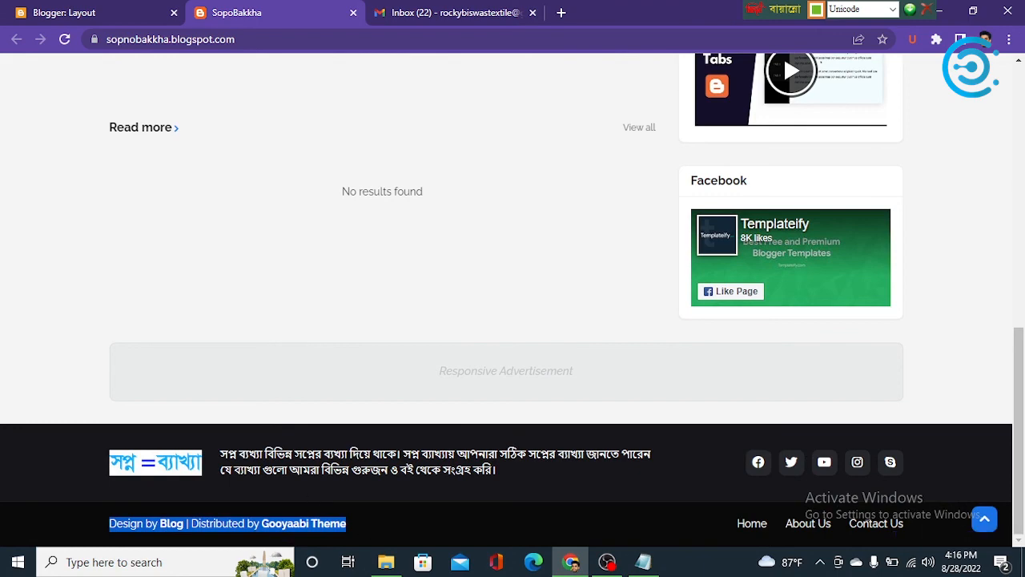
scroll(286, 535, up, 7)
scroll(286, 535, down, 5)
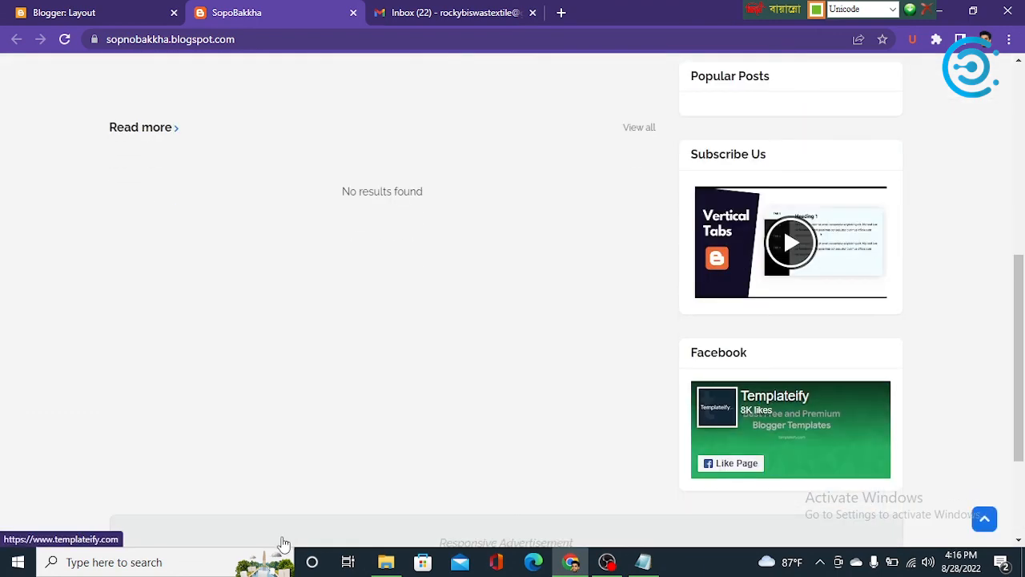
scroll(284, 543, up, 3)
scroll(536, 542, down, 5)
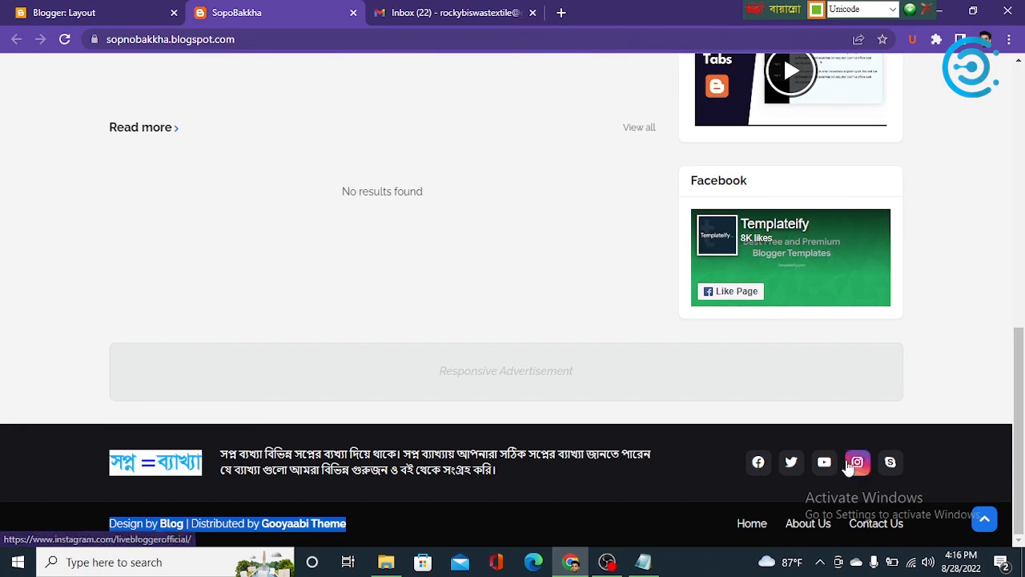
scroll(386, 266, up, 2)
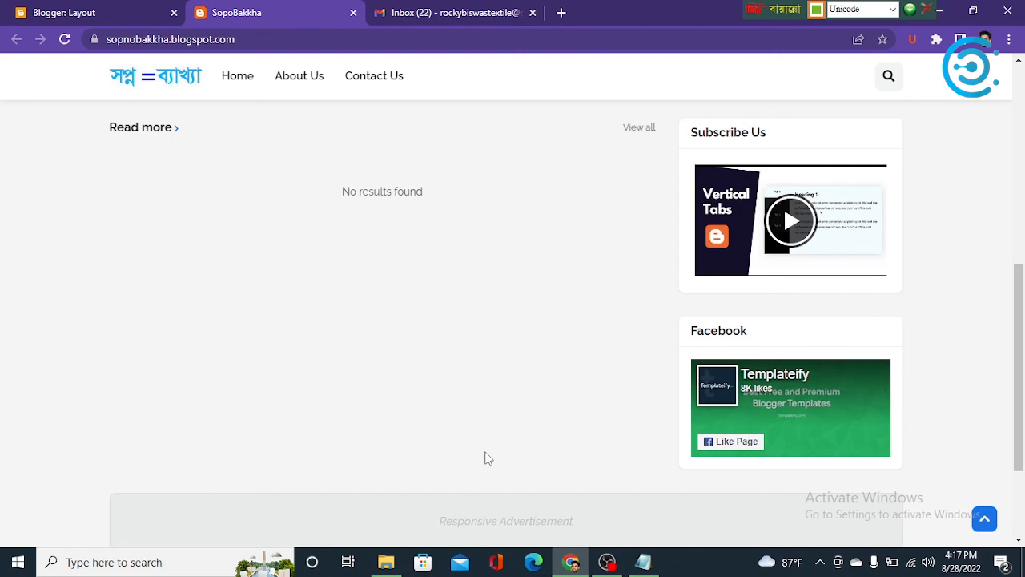
scroll(293, 419, up, 2)
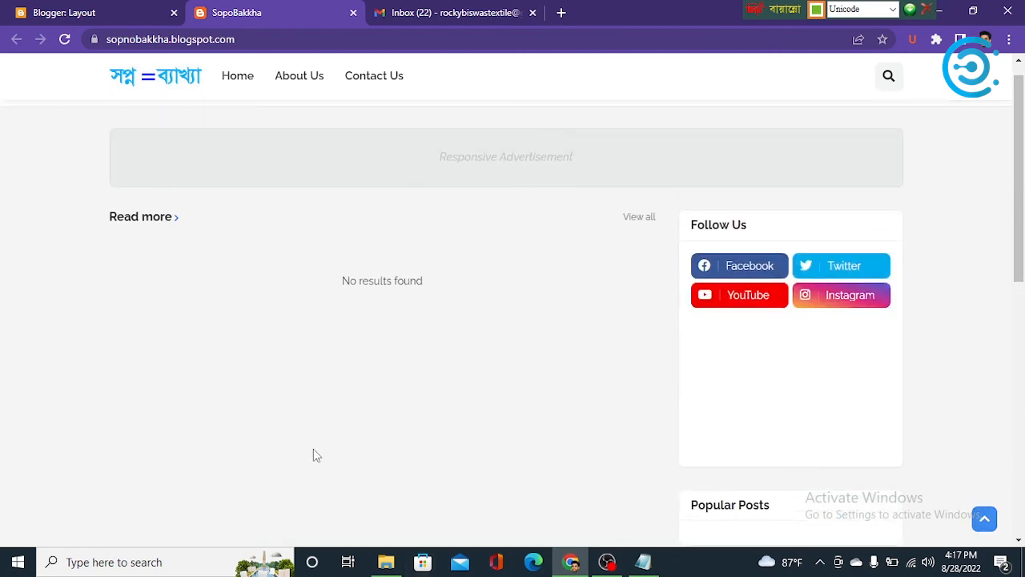